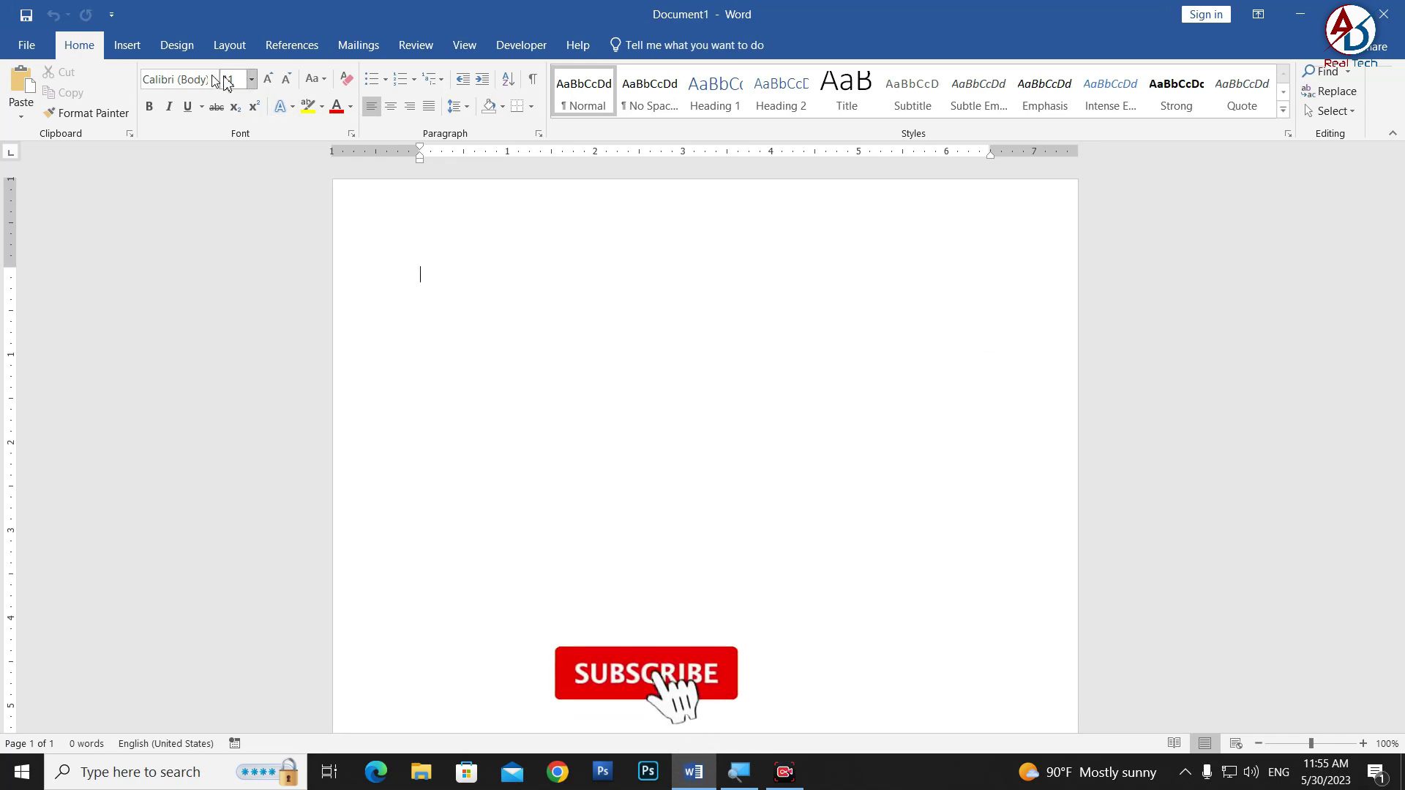
Set the page size to A4
{"action": "left_click", "coordinate": [232, 53]}
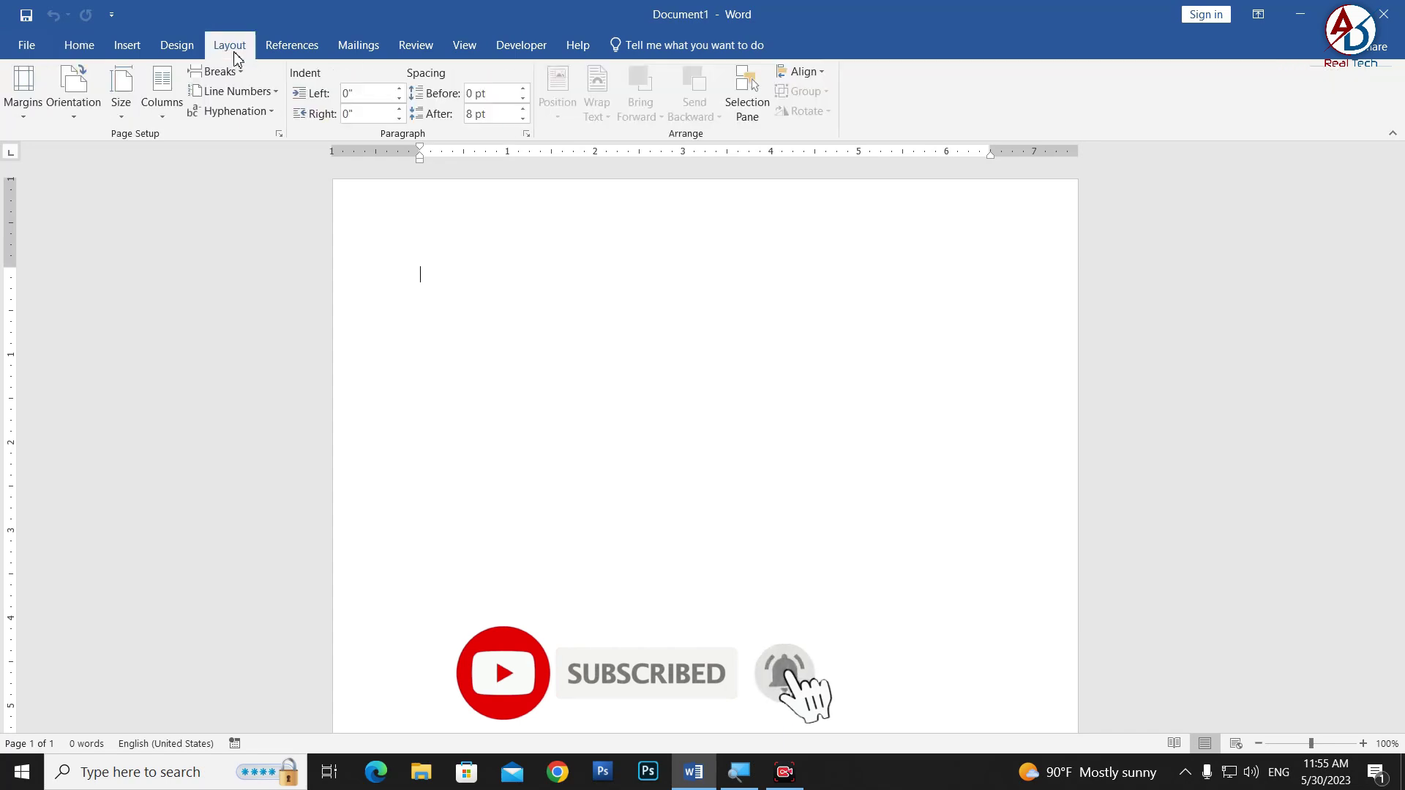
{"action": "left_click", "coordinate": [135, 119]}
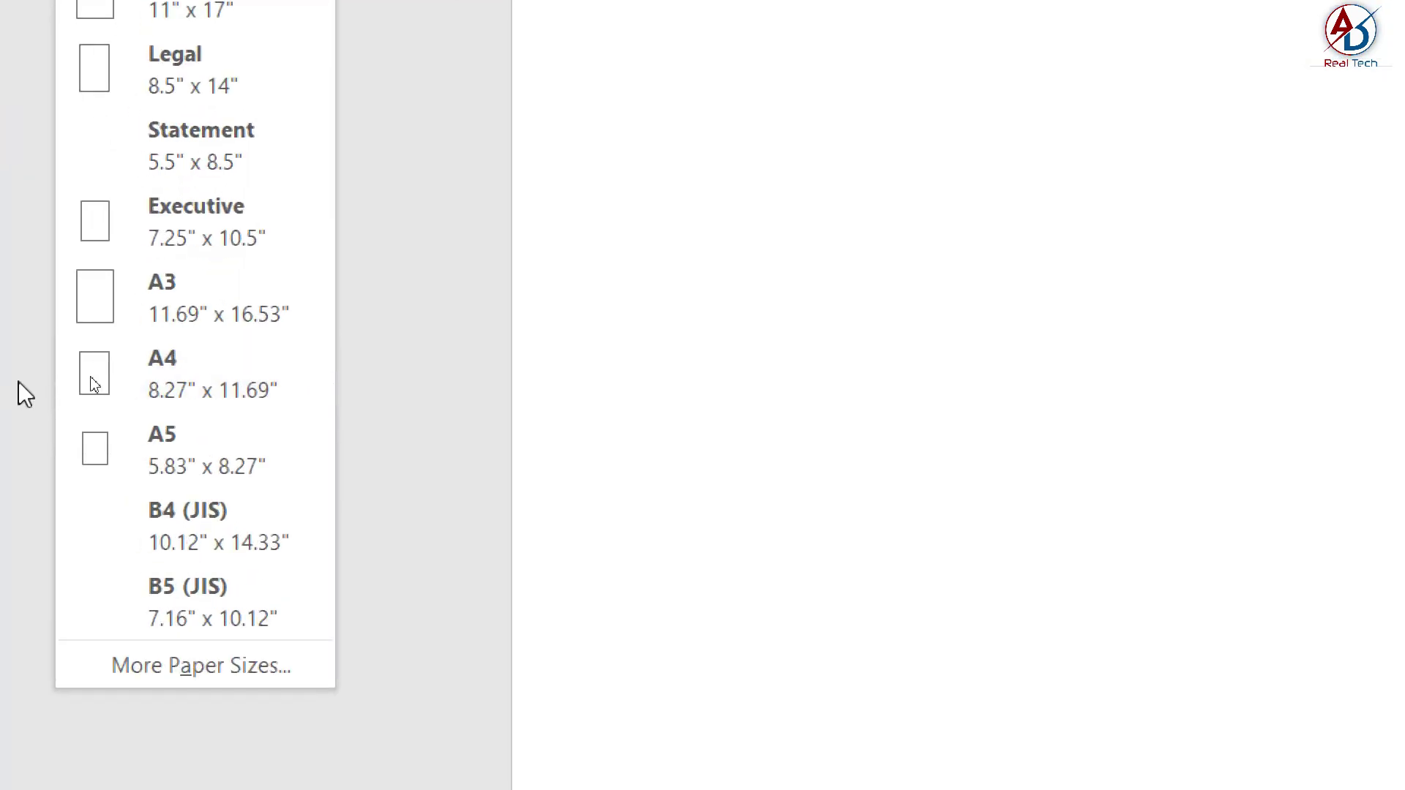
{"action": "left_click", "coordinate": [163, 391]}
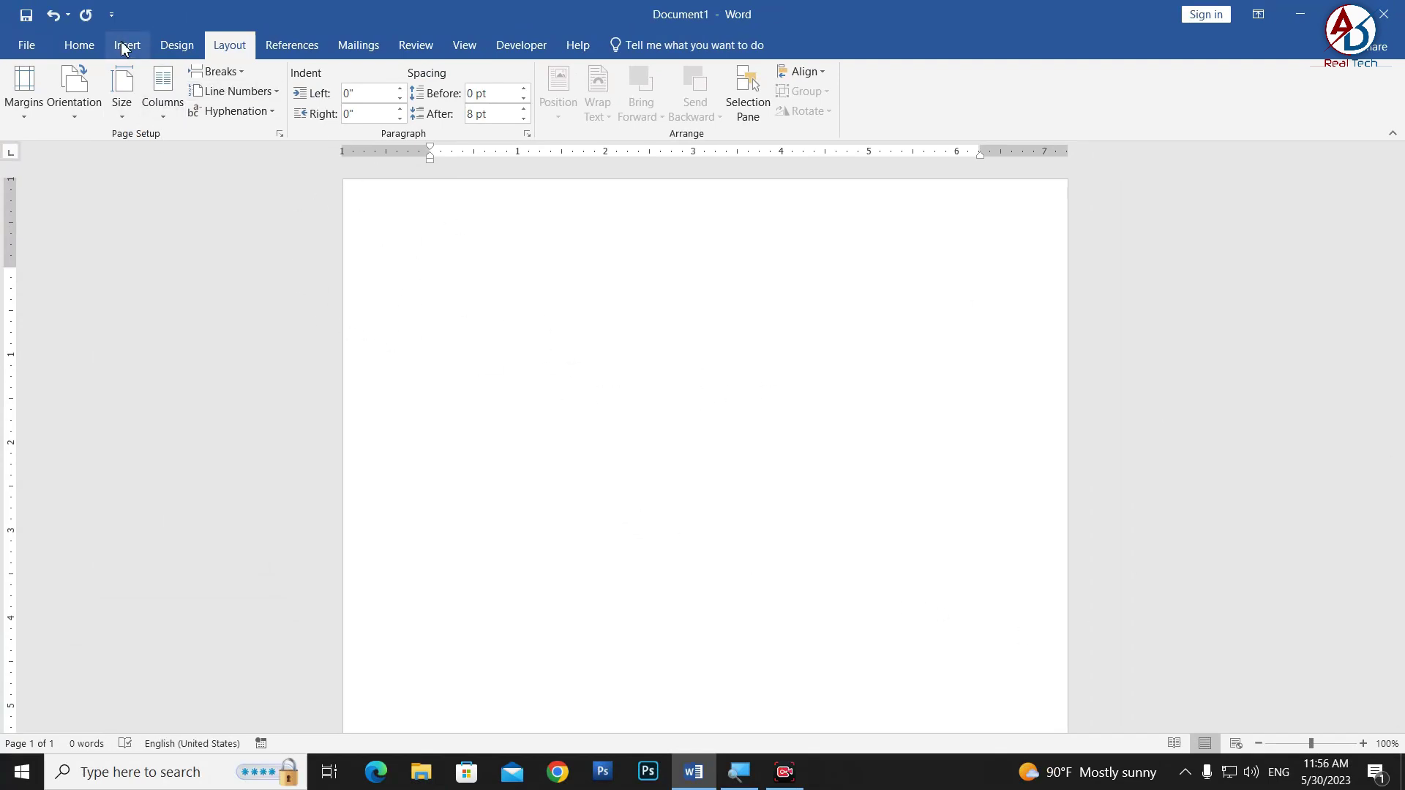
Add a thick 3 pt box border around the whole page
{"action": "left_click", "coordinate": [177, 46]}
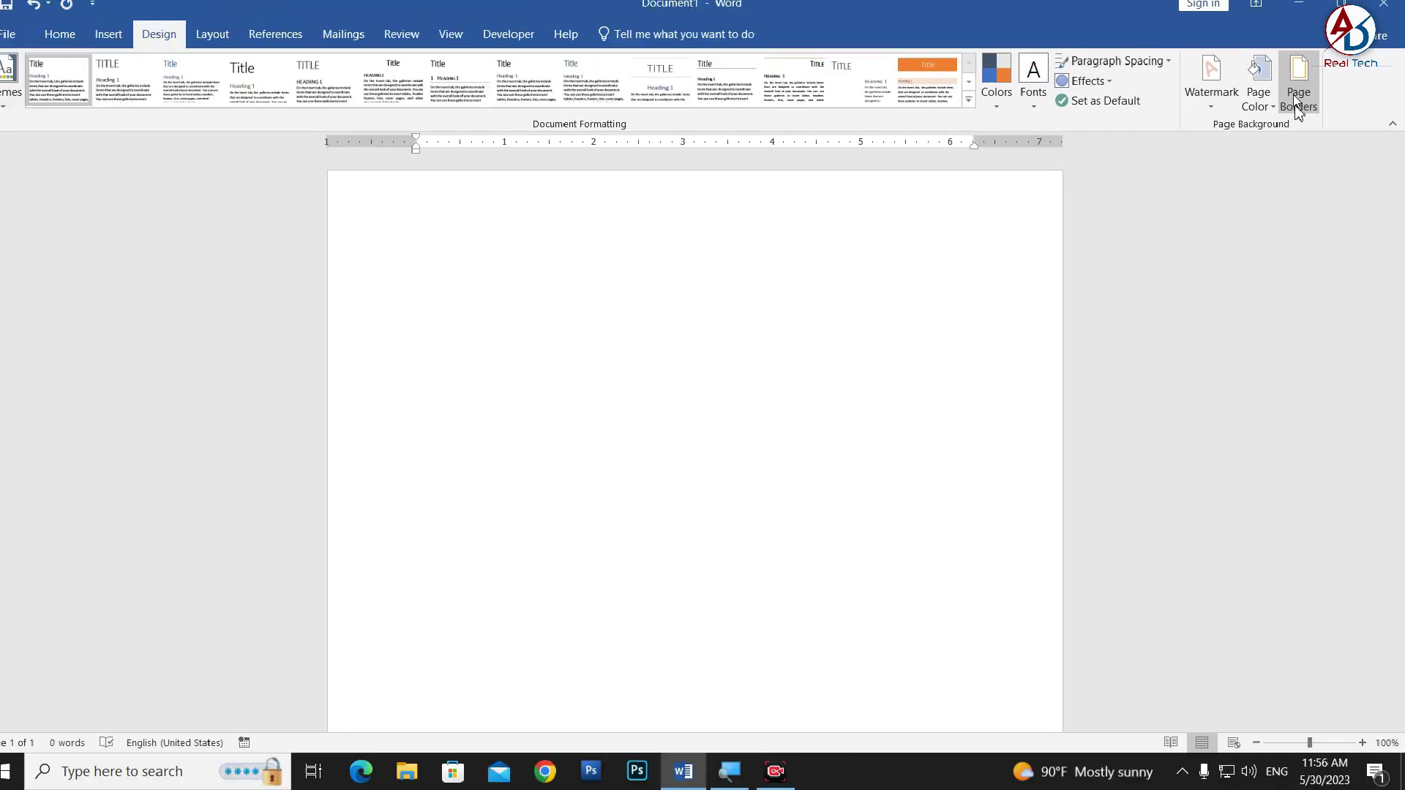
{"action": "left_click", "coordinate": [1294, 104]}
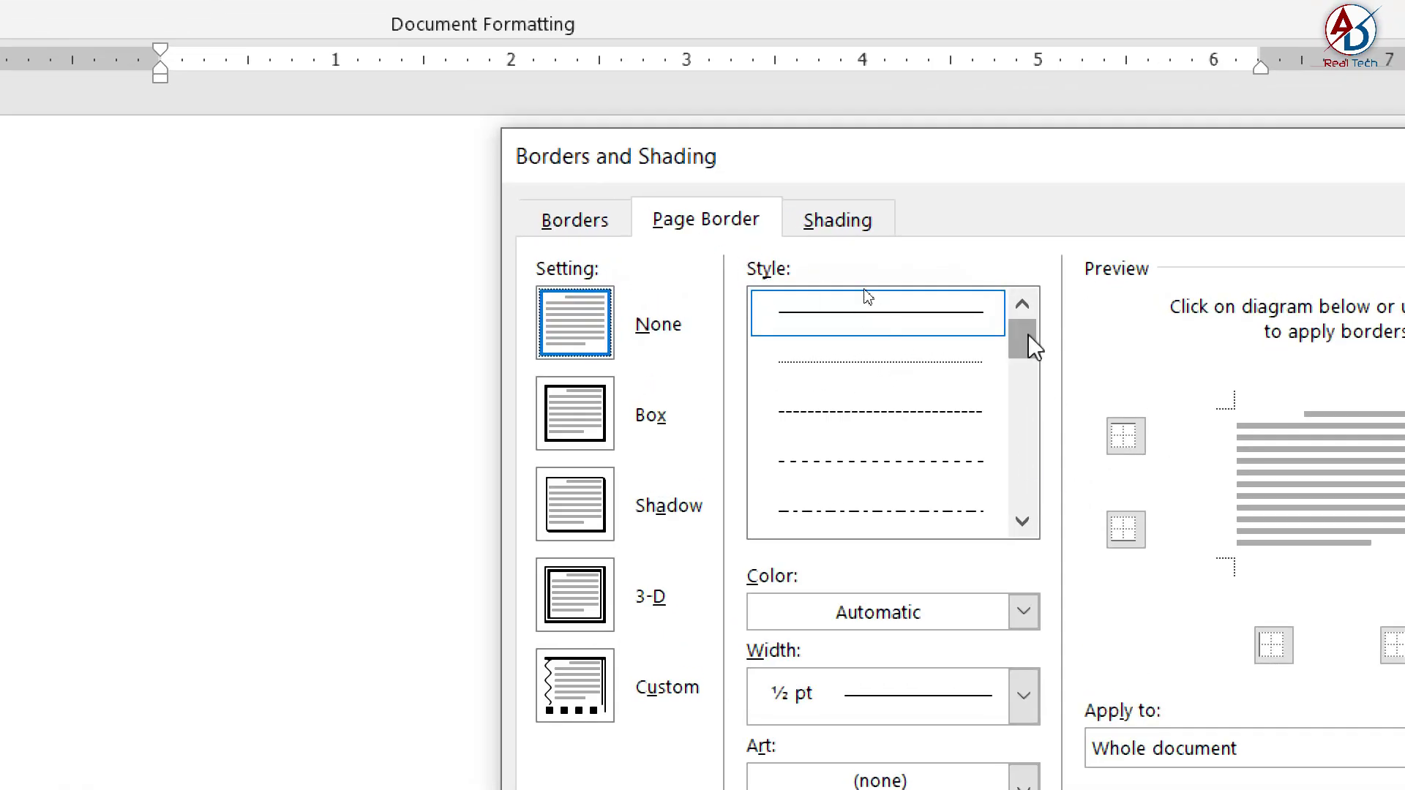
{"action": "left_click_drag", "start_coordinate": [863, 291], "coordinate": [863, 328]}
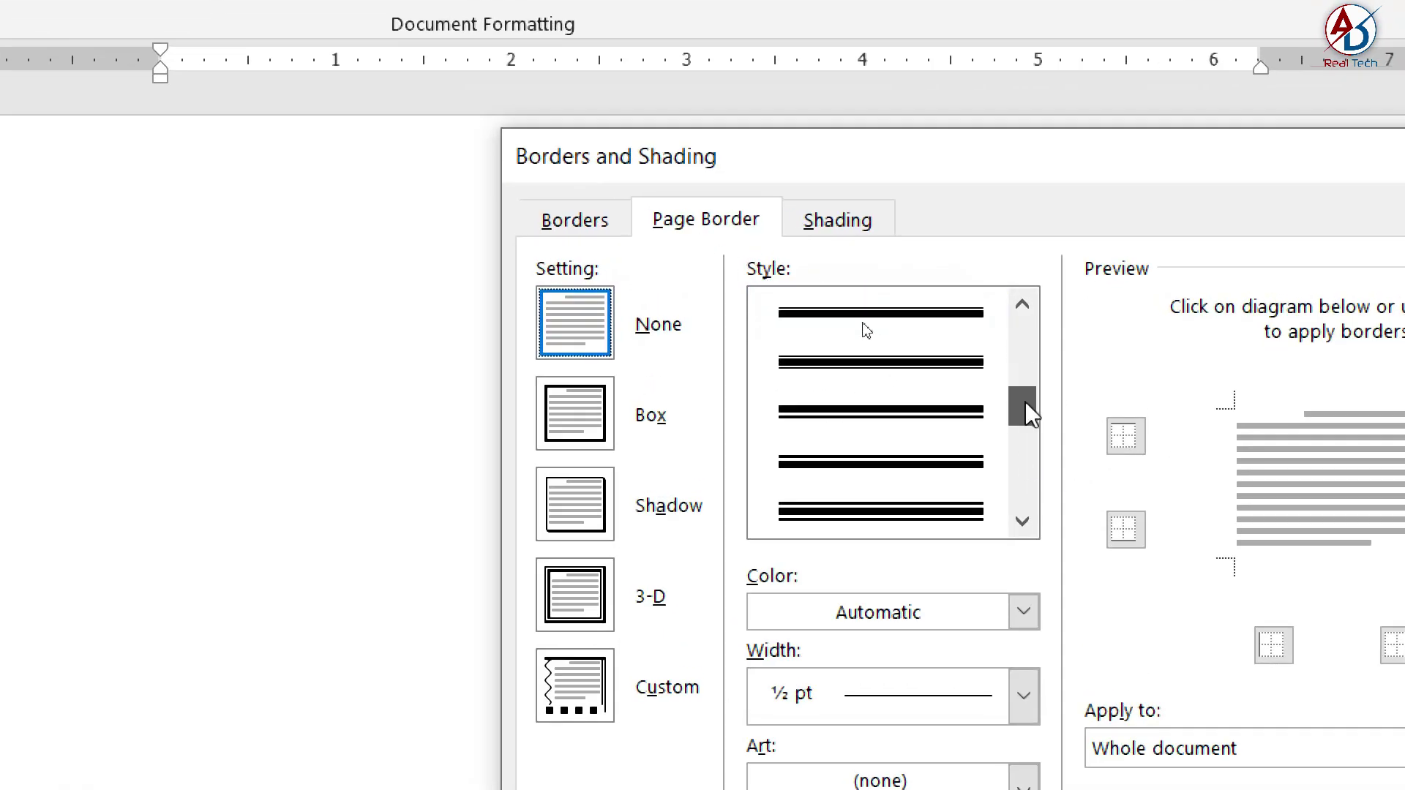
{"action": "left_click_drag", "start_coordinate": [1025, 410], "coordinate": [1025, 389]}
{"action": "left_click", "coordinate": [951, 429]}
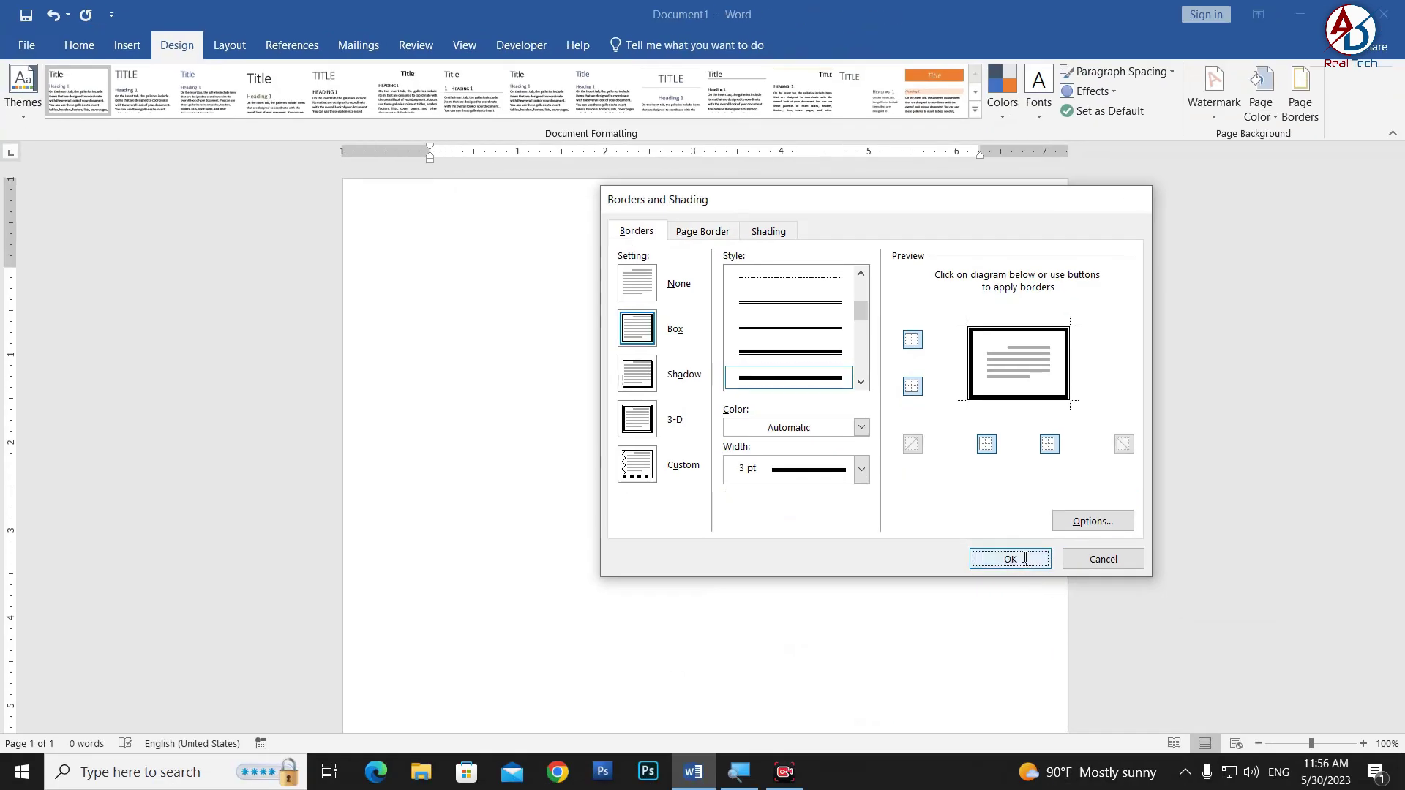
{"action": "left_click", "coordinate": [1026, 559]}
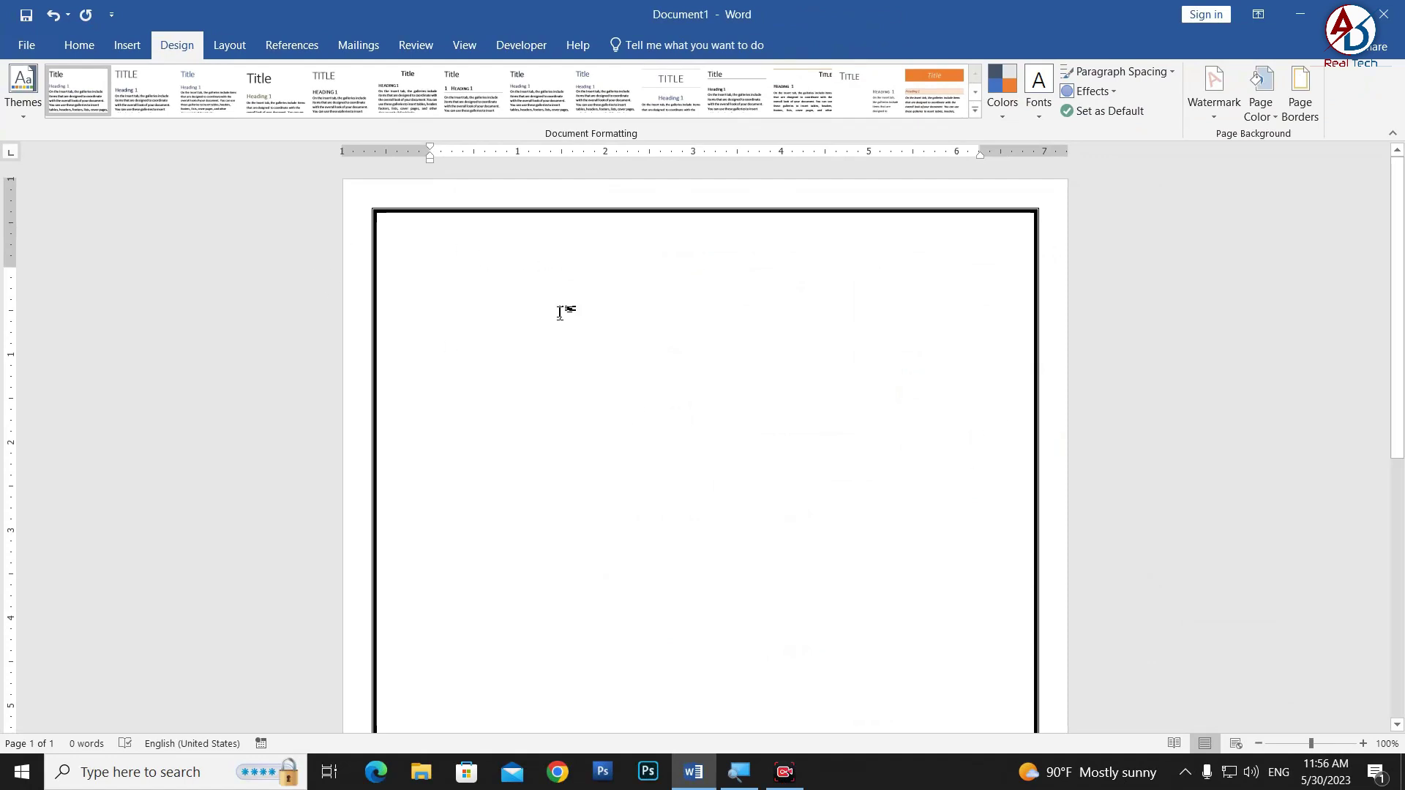
{"action": "scroll", "coordinate": [586, 354], "scroll_direction": "down", "scroll_amount": 3, "text": "ctrl"}
{"action": "scroll", "coordinate": [627, 386], "scroll_direction": "down", "scroll_amount": 2, "text": "ctrl"}
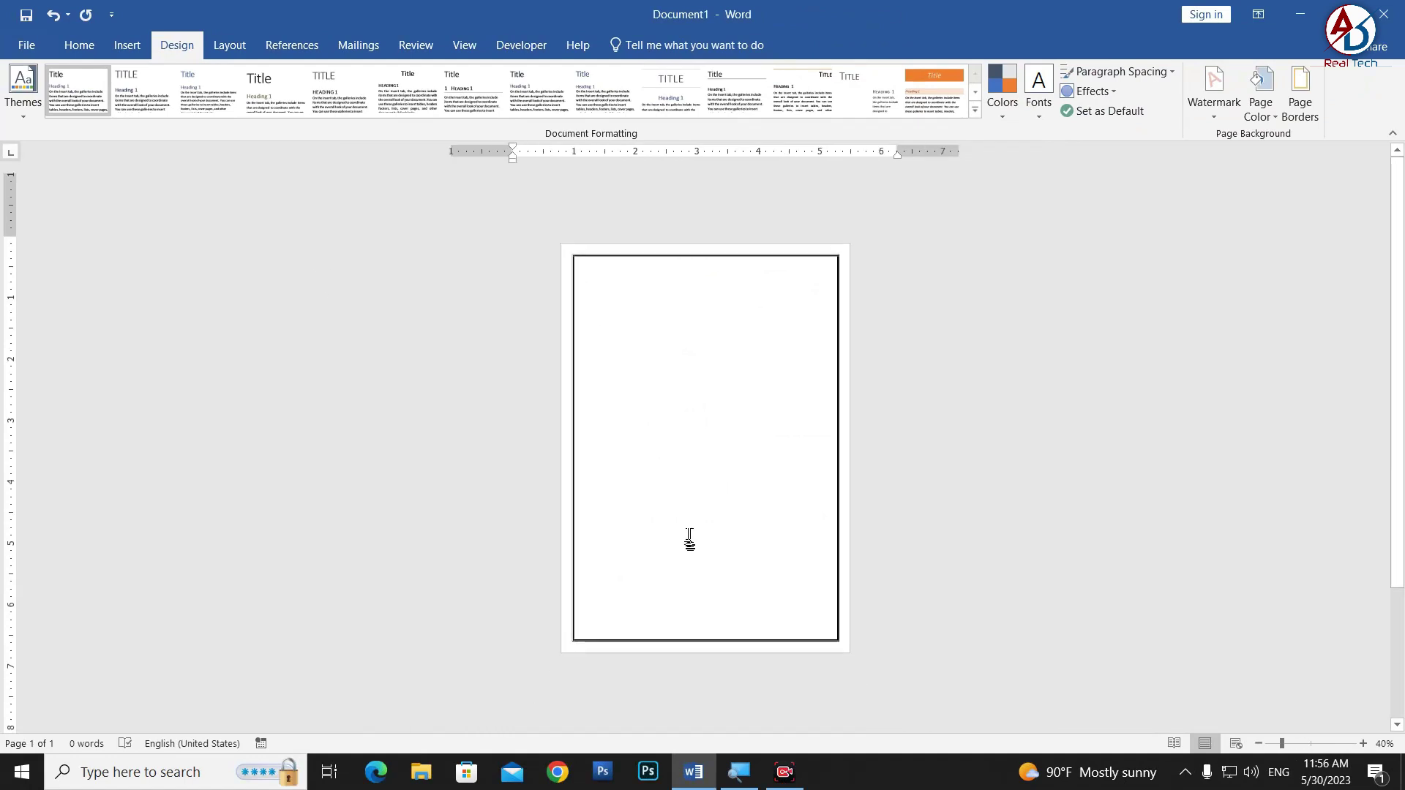
{"action": "scroll", "coordinate": [670, 530], "scroll_direction": "up", "scroll_amount": 4, "text": "ctrl"}
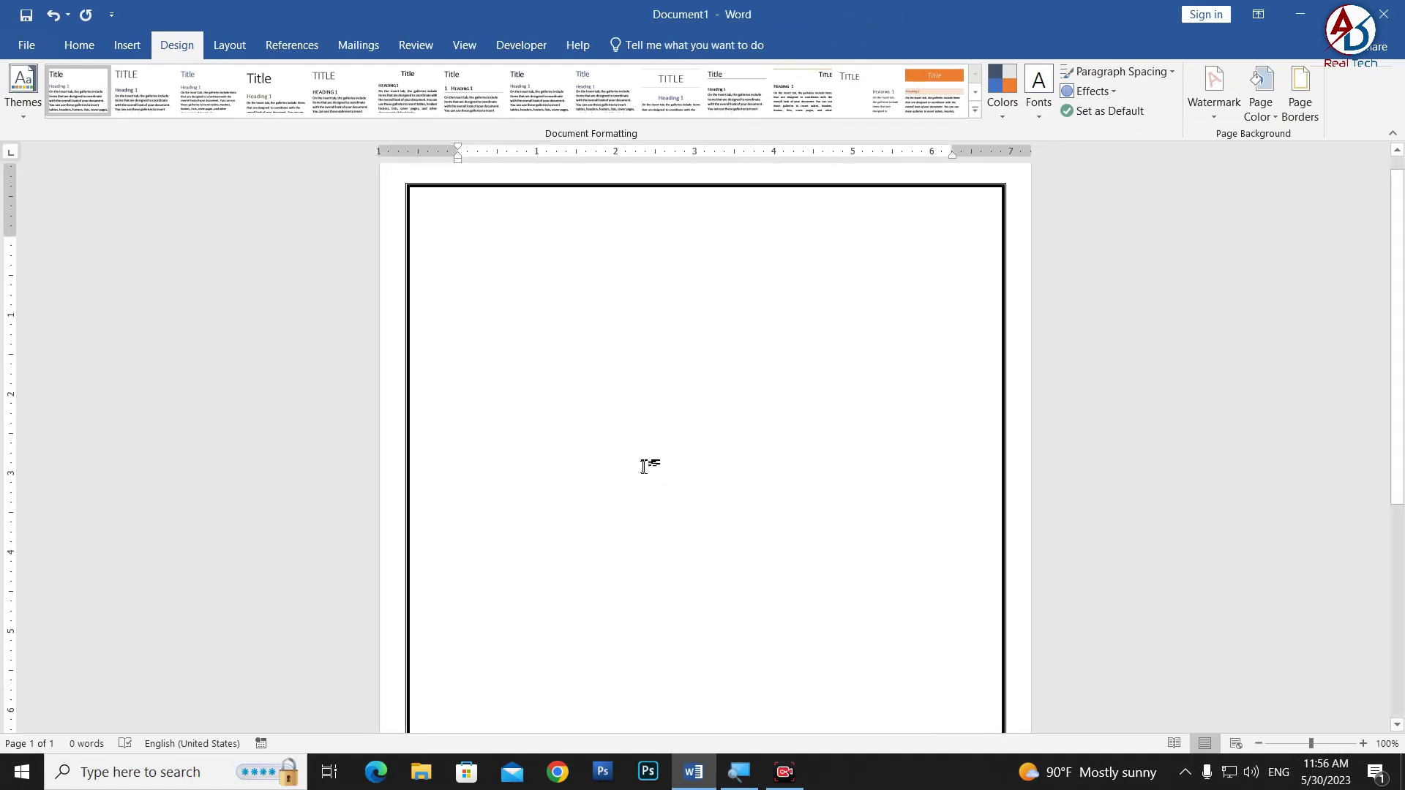
{"action": "scroll", "coordinate": [643, 464], "scroll_direction": "up", "scroll_amount": 3, "text": "ctrl"}
{"action": "scroll", "coordinate": [550, 403], "scroll_direction": "up", "scroll_amount": 1}
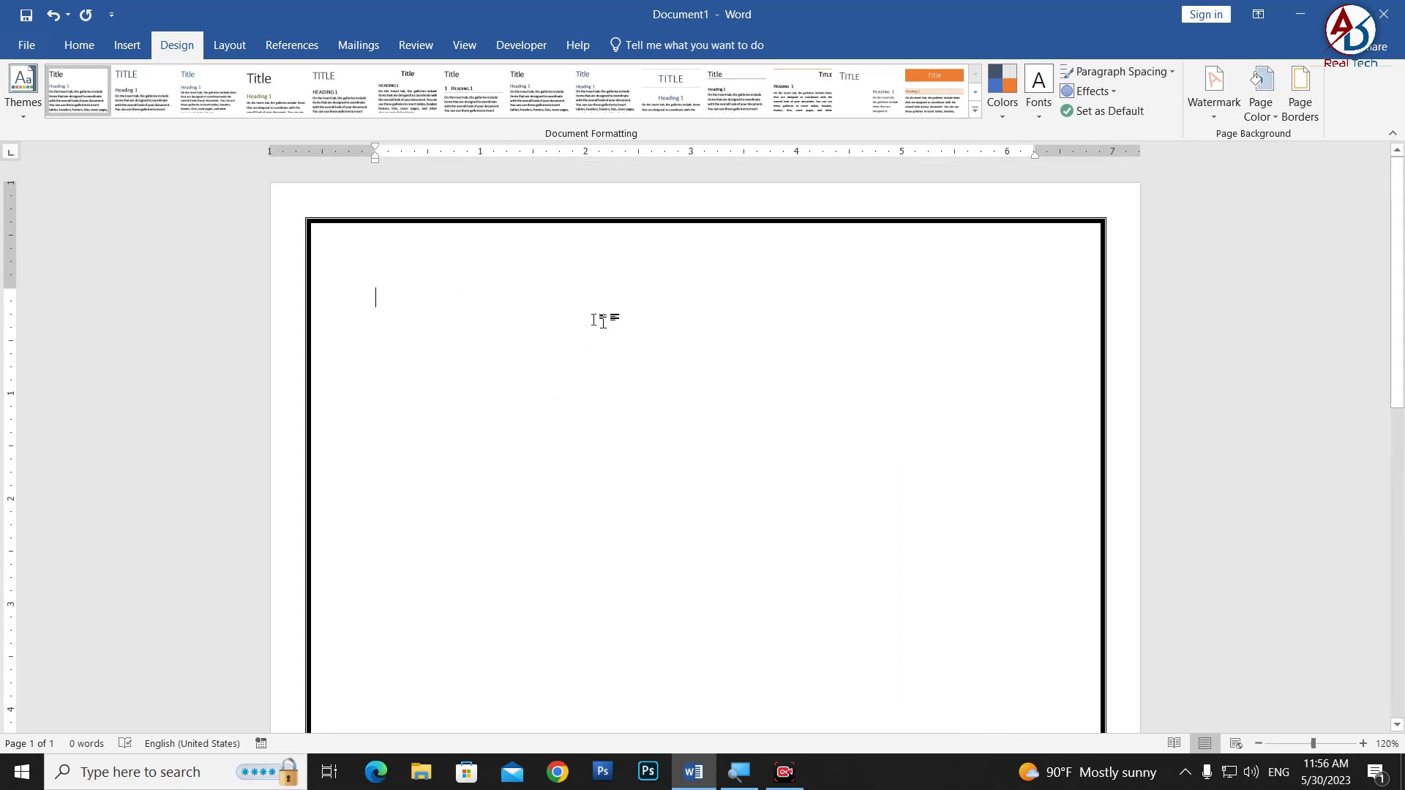
{"action": "left_click", "coordinate": [79, 44]}
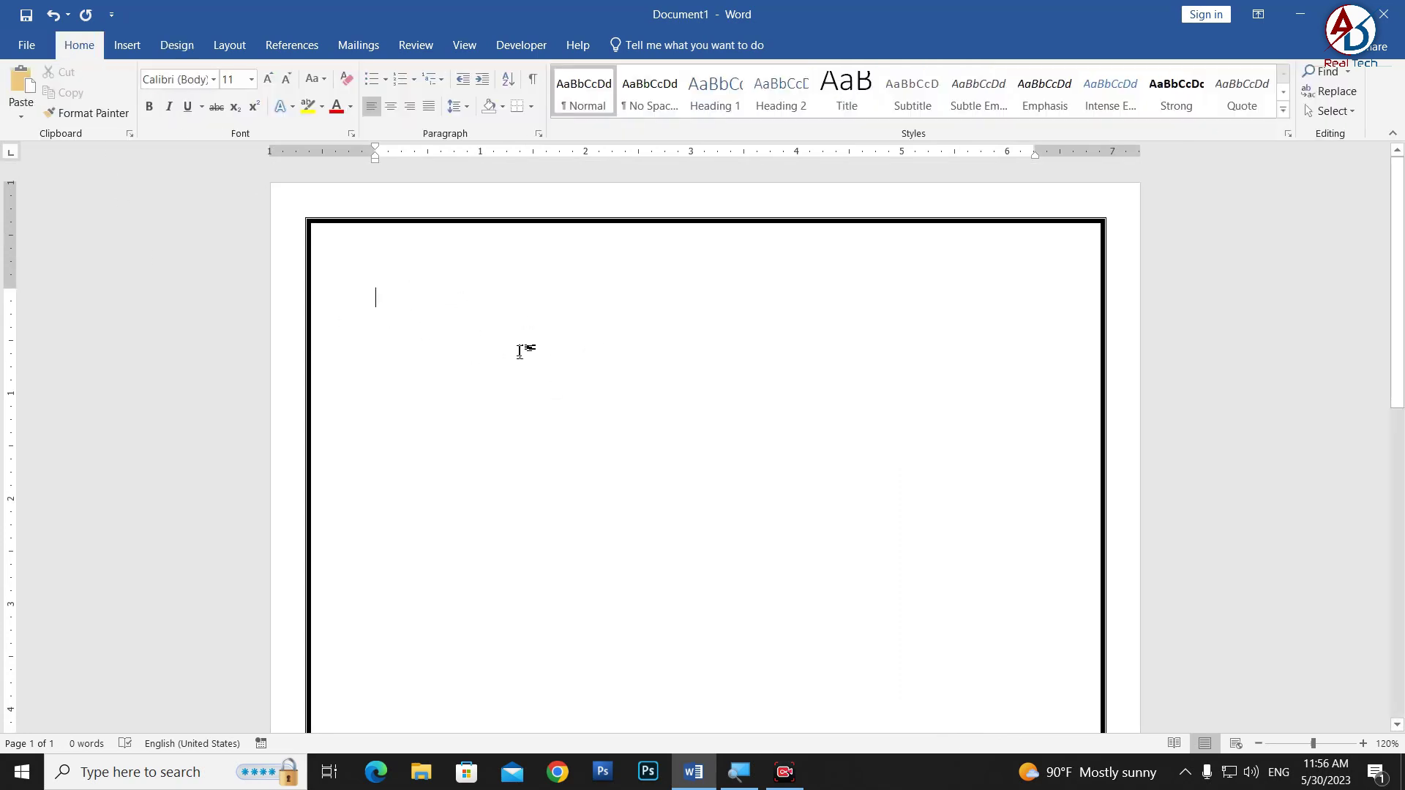
Insert the 'logo School' picture from drive D
{"action": "left_click", "coordinate": [128, 45]}
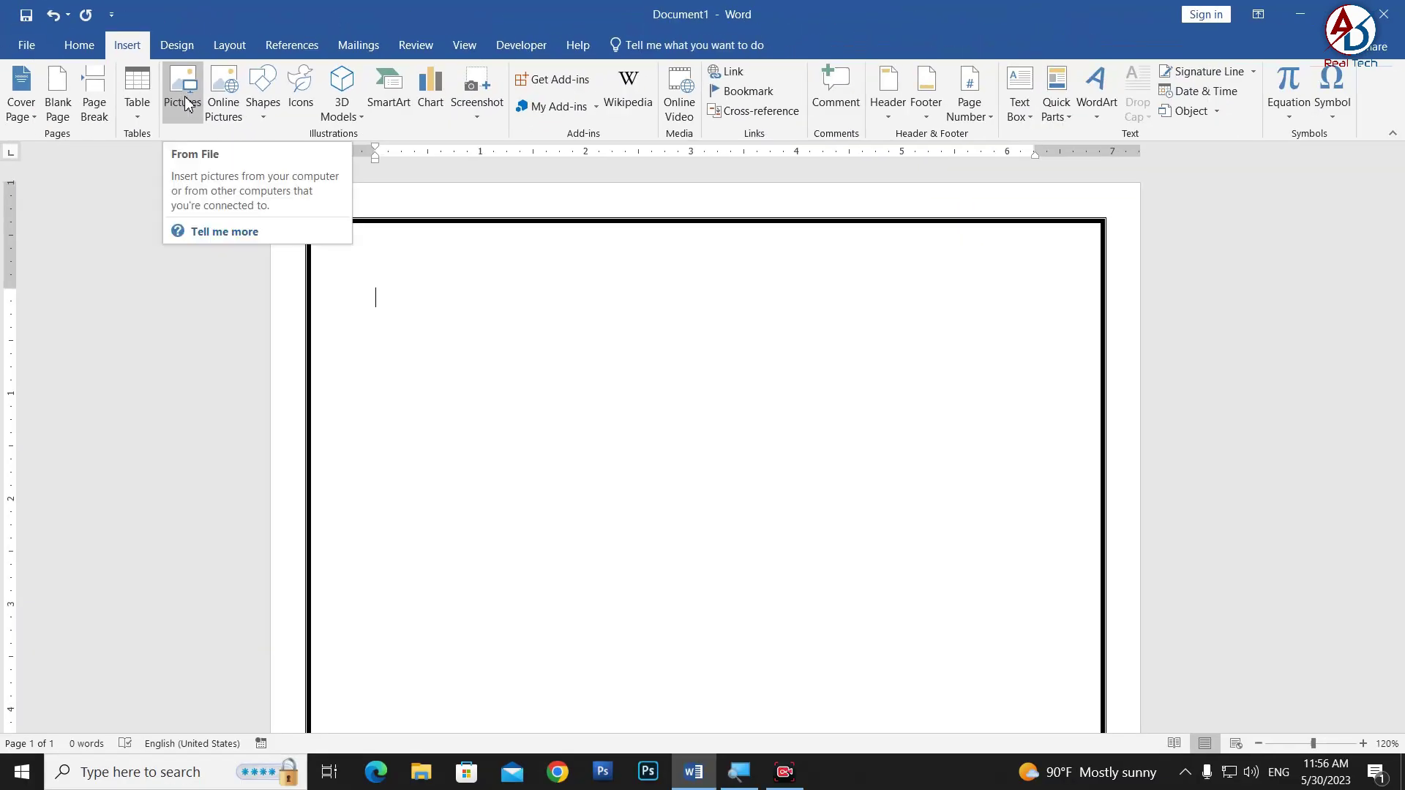
{"action": "left_click", "coordinate": [184, 101]}
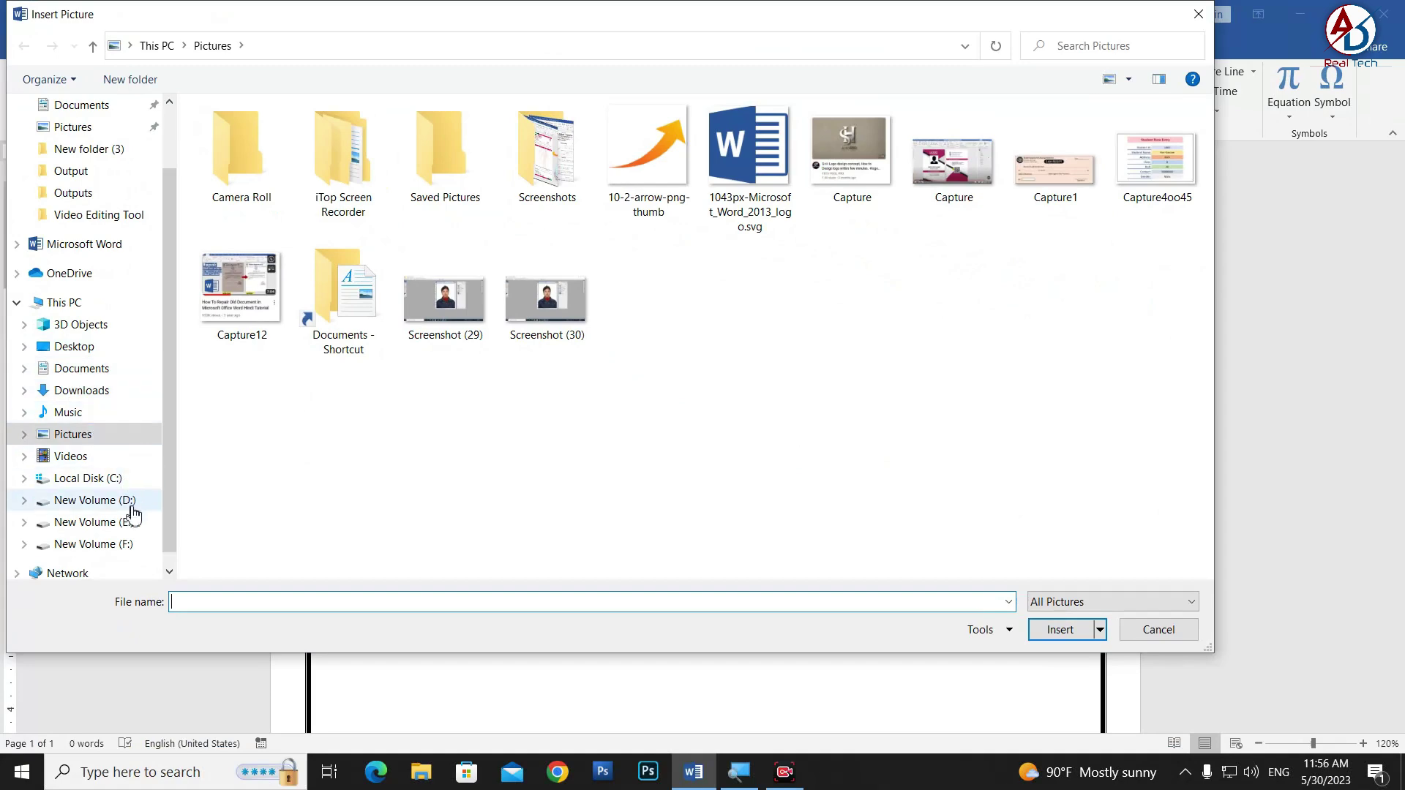
{"action": "left_click", "coordinate": [95, 500]}
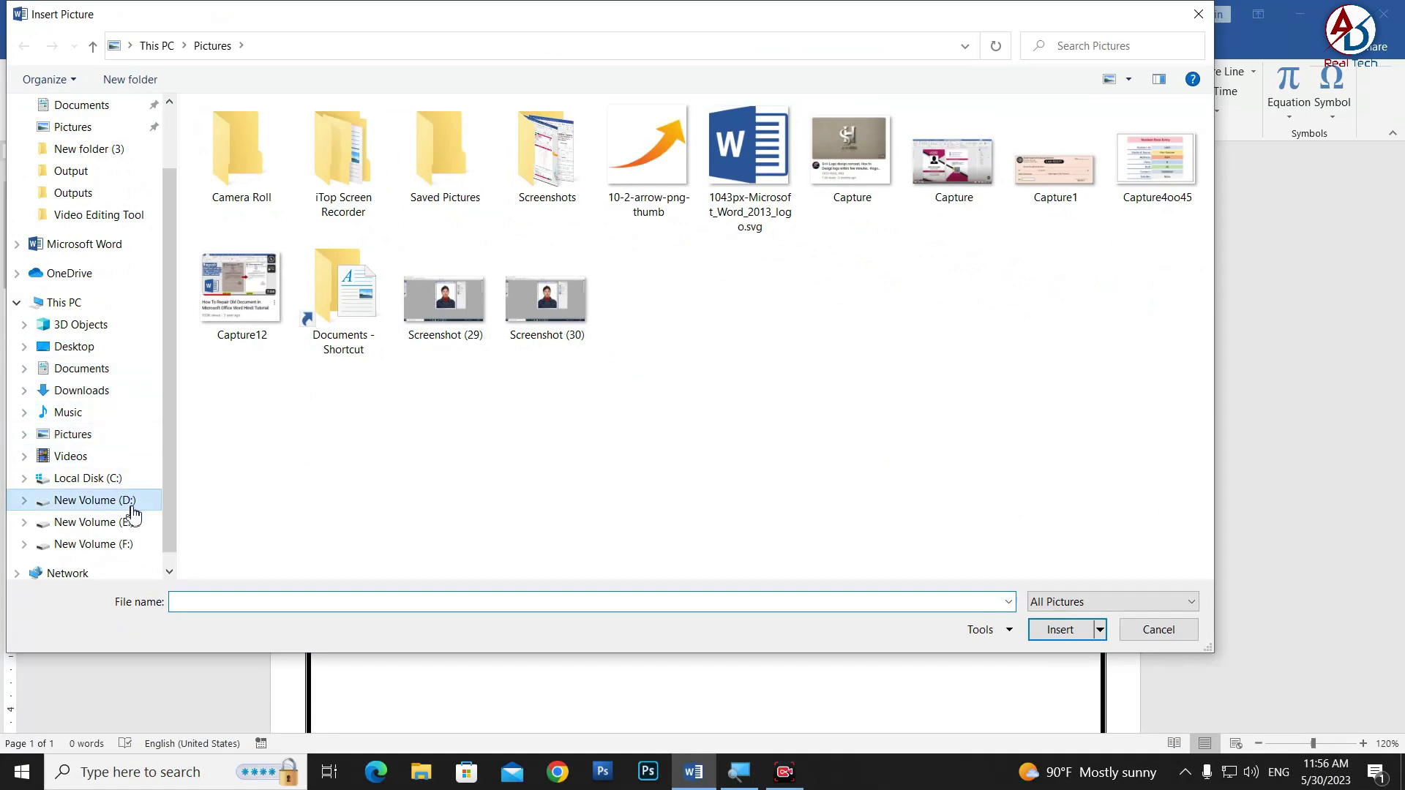
{"action": "scroll", "coordinate": [816, 447], "scroll_direction": "down", "scroll_amount": 3}
{"action": "scroll", "coordinate": [817, 450], "scroll_direction": "down", "scroll_amount": 8}
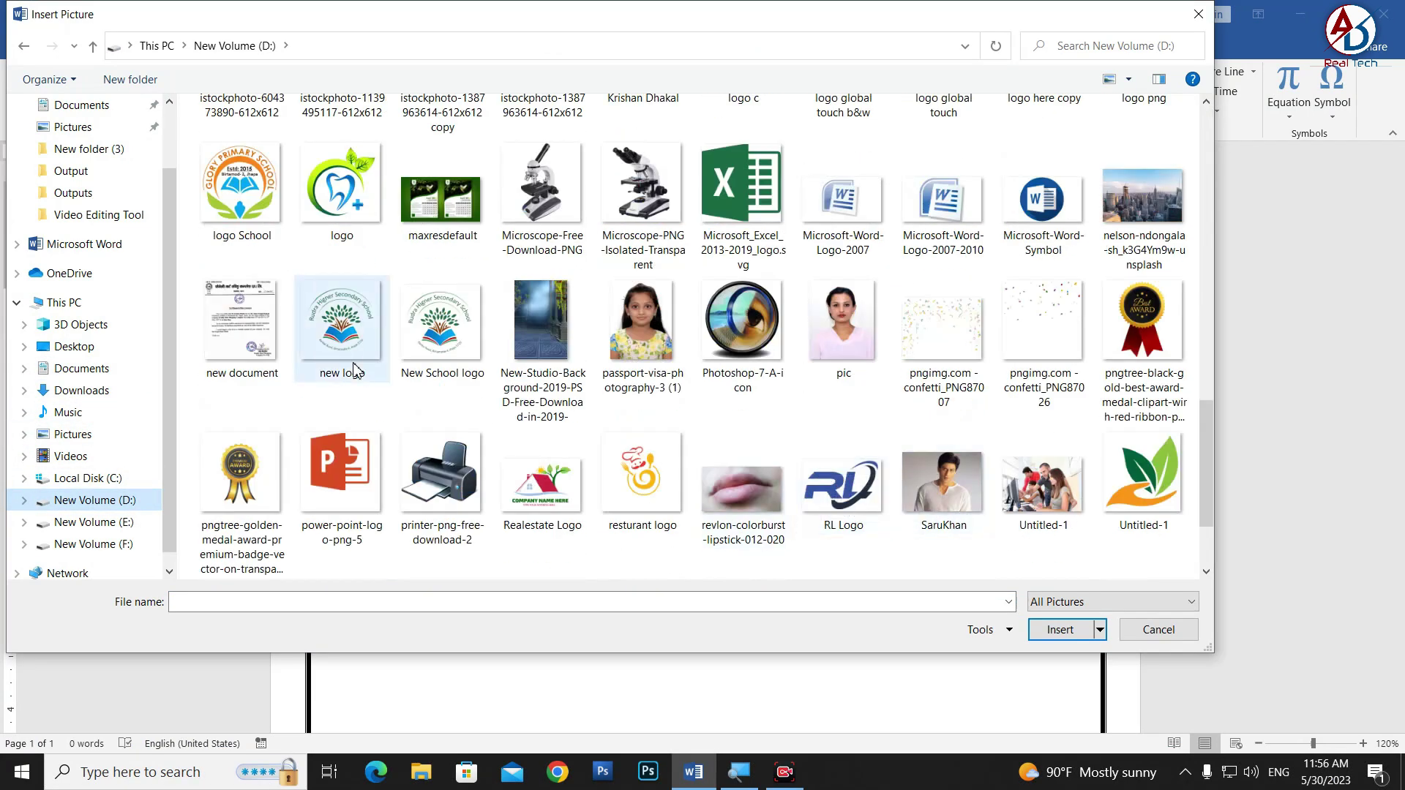
{"action": "left_click", "coordinate": [232, 218]}
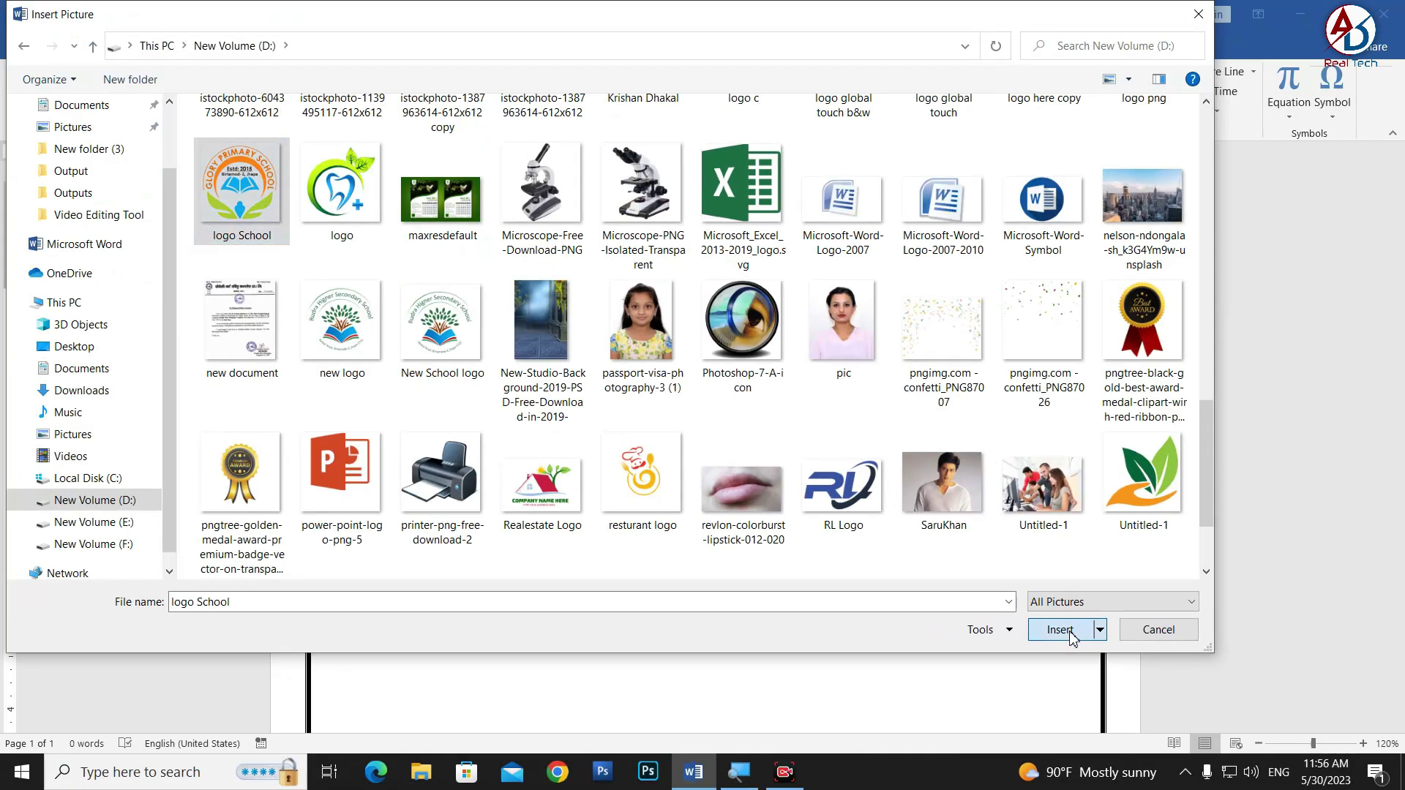
{"action": "left_click", "coordinate": [1074, 643]}
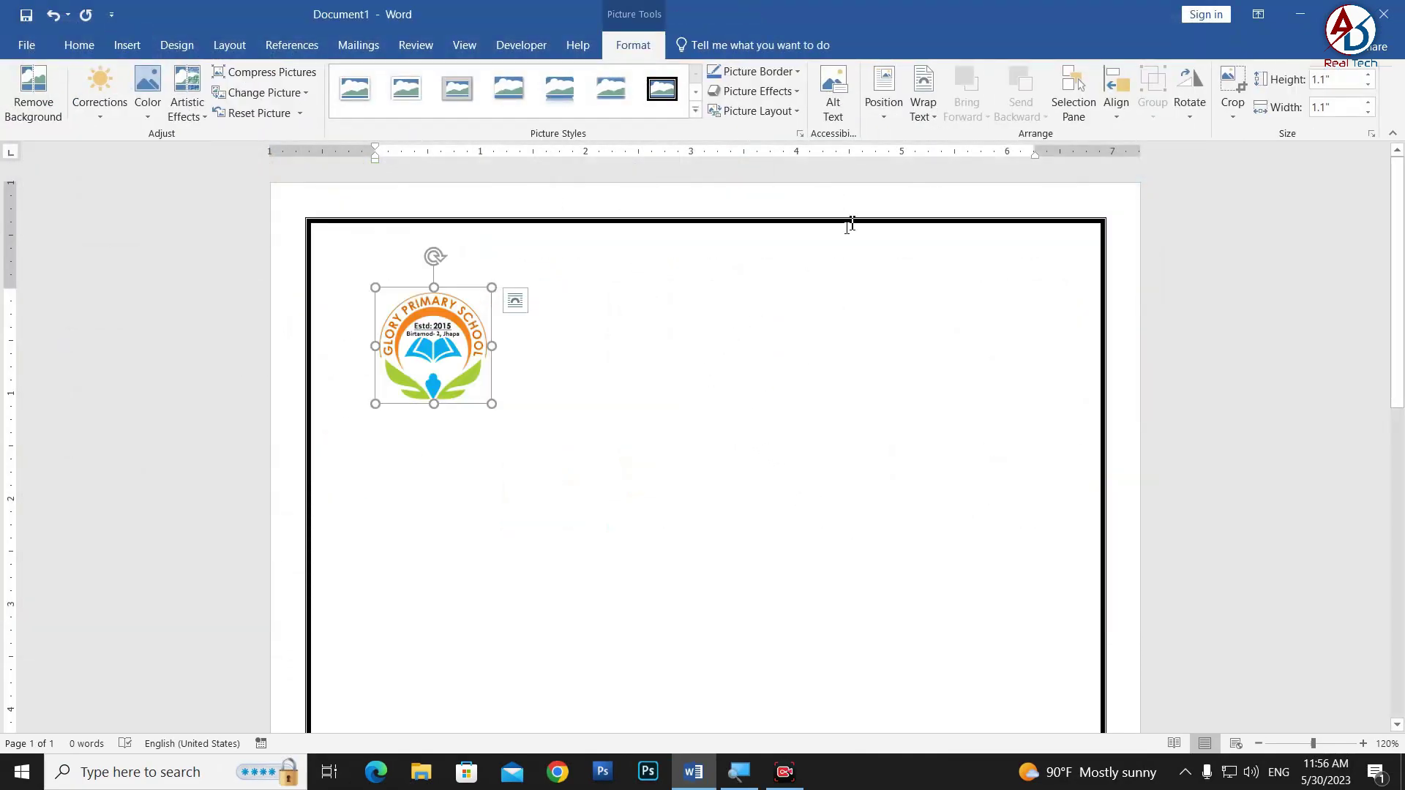
Set the logo to In Front of Text, move it to the page centre, and shrink the top margin
{"action": "left_click", "coordinate": [919, 117]}
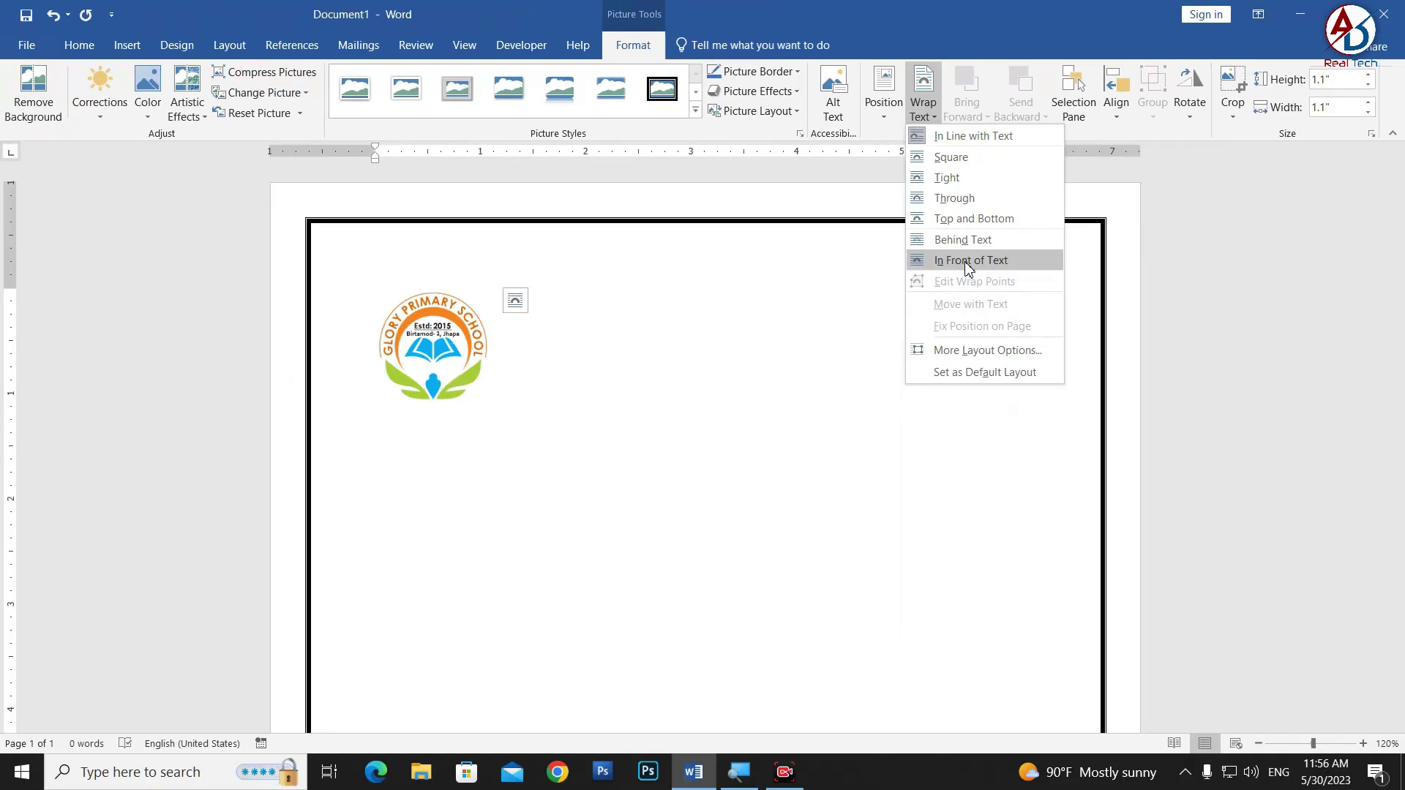
{"action": "left_click", "coordinate": [1019, 428]}
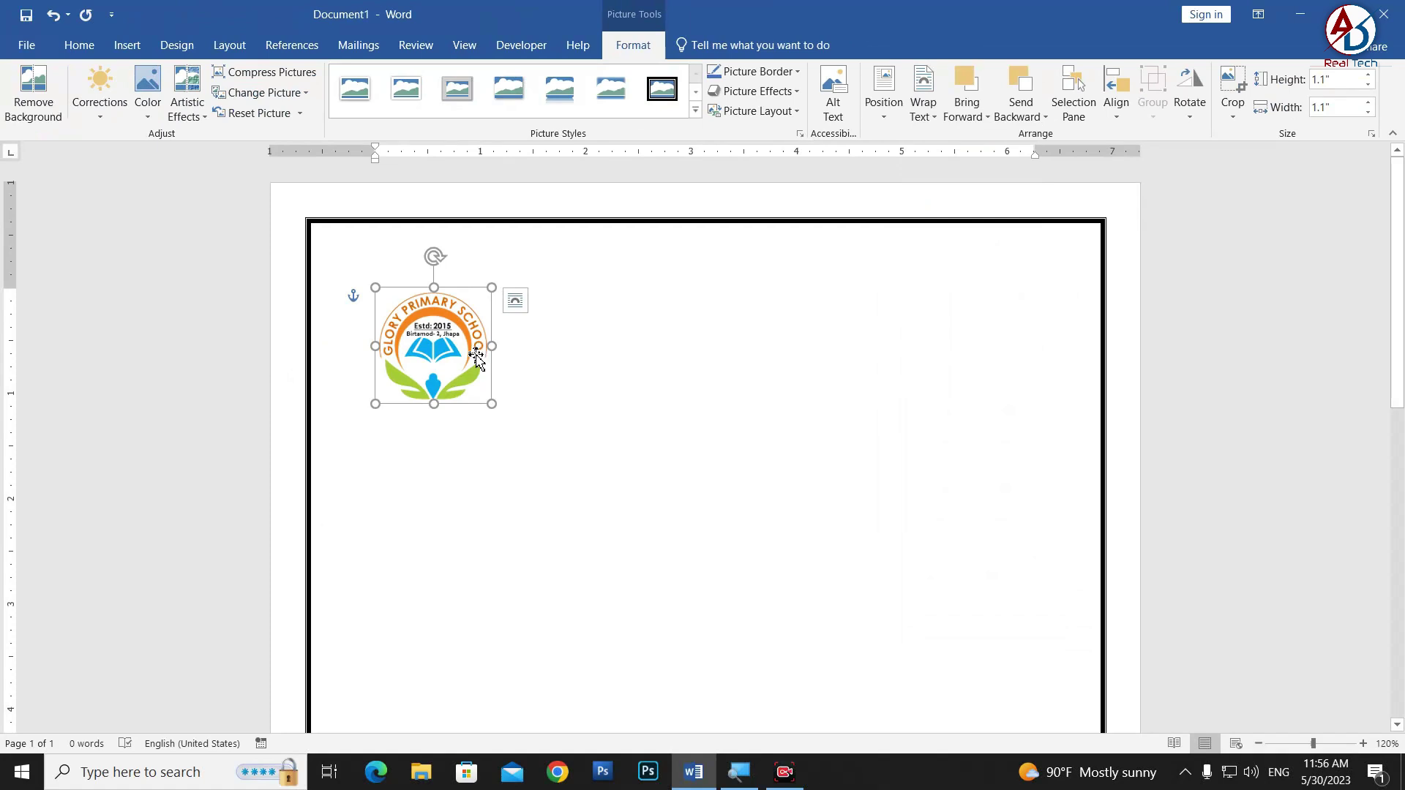
{"action": "left_click_drag", "start_coordinate": [465, 362], "coordinate": [714, 376]}
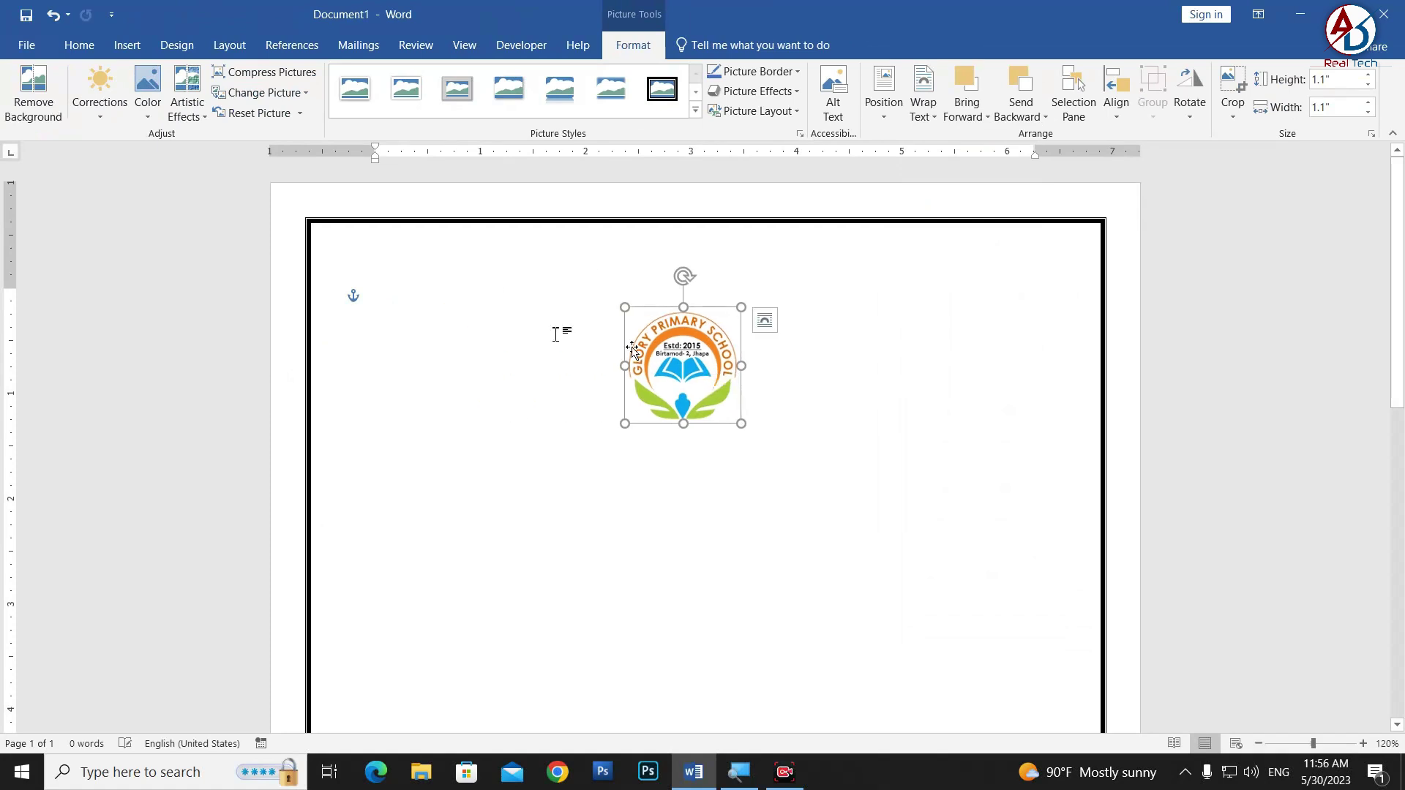
{"action": "left_click", "coordinate": [487, 322]}
{"action": "left_click_drag", "start_coordinate": [16, 290], "coordinate": [16, 256]}
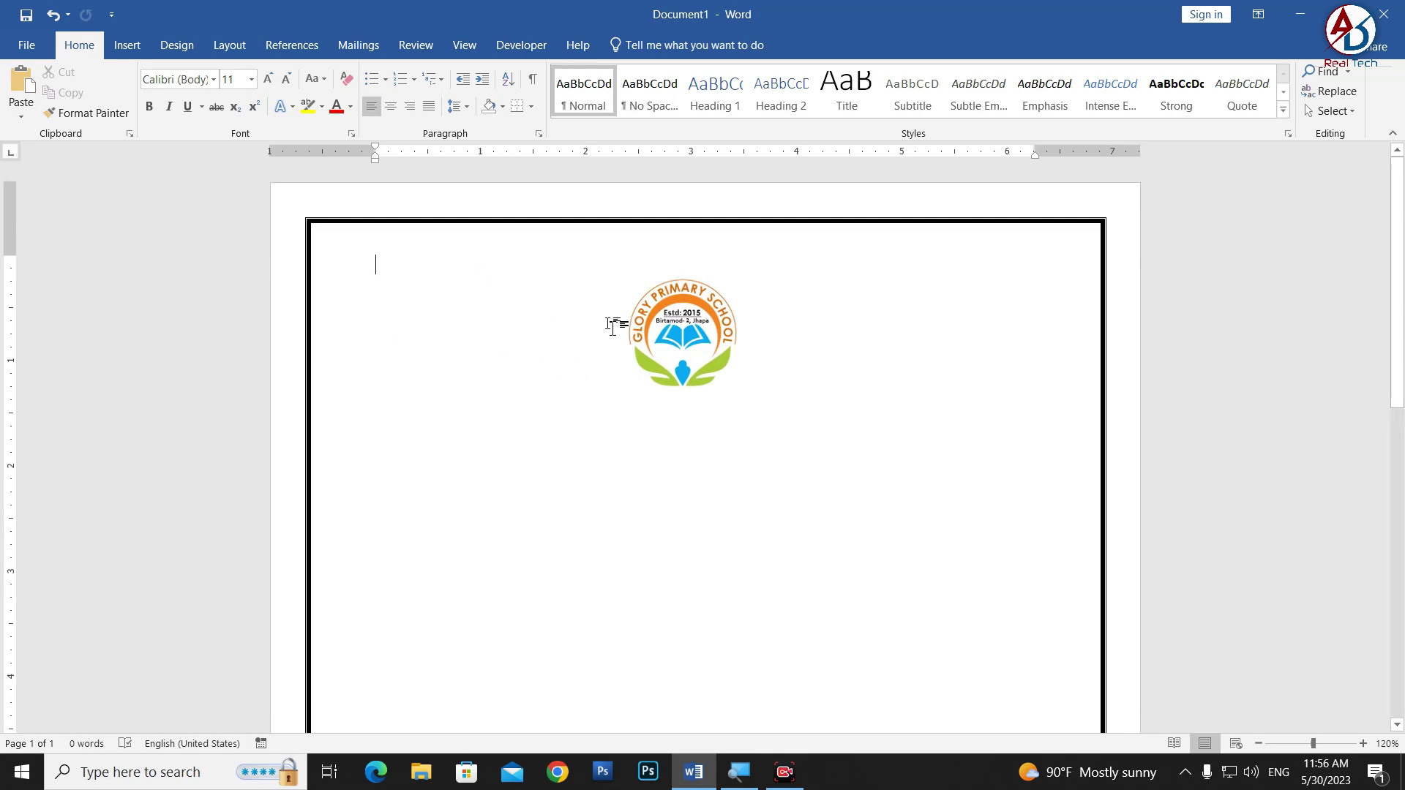
Recolour the logo black and white and align it to the horizontal centre
{"action": "left_click", "coordinate": [653, 419]}
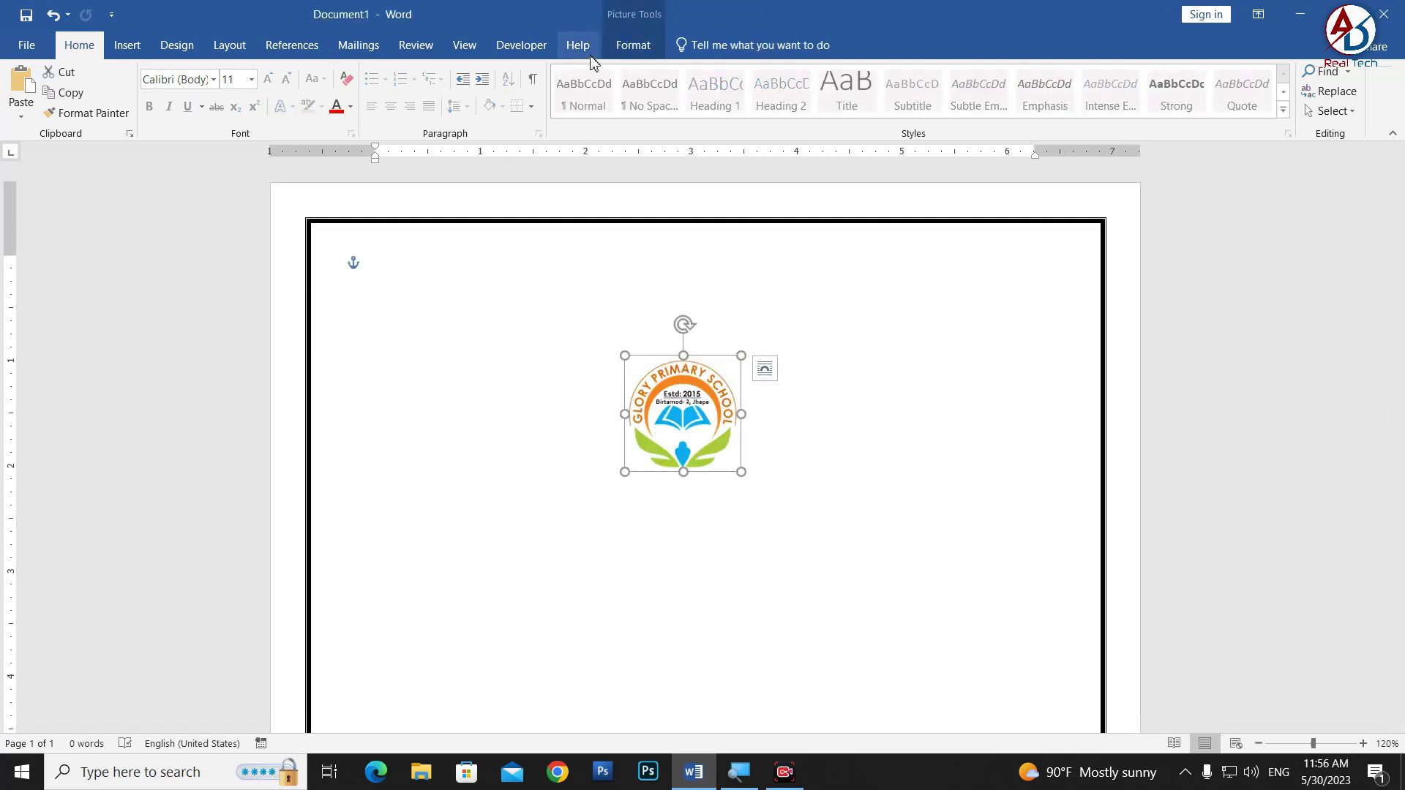
{"action": "left_click", "coordinate": [633, 45]}
{"action": "left_click", "coordinate": [103, 117]}
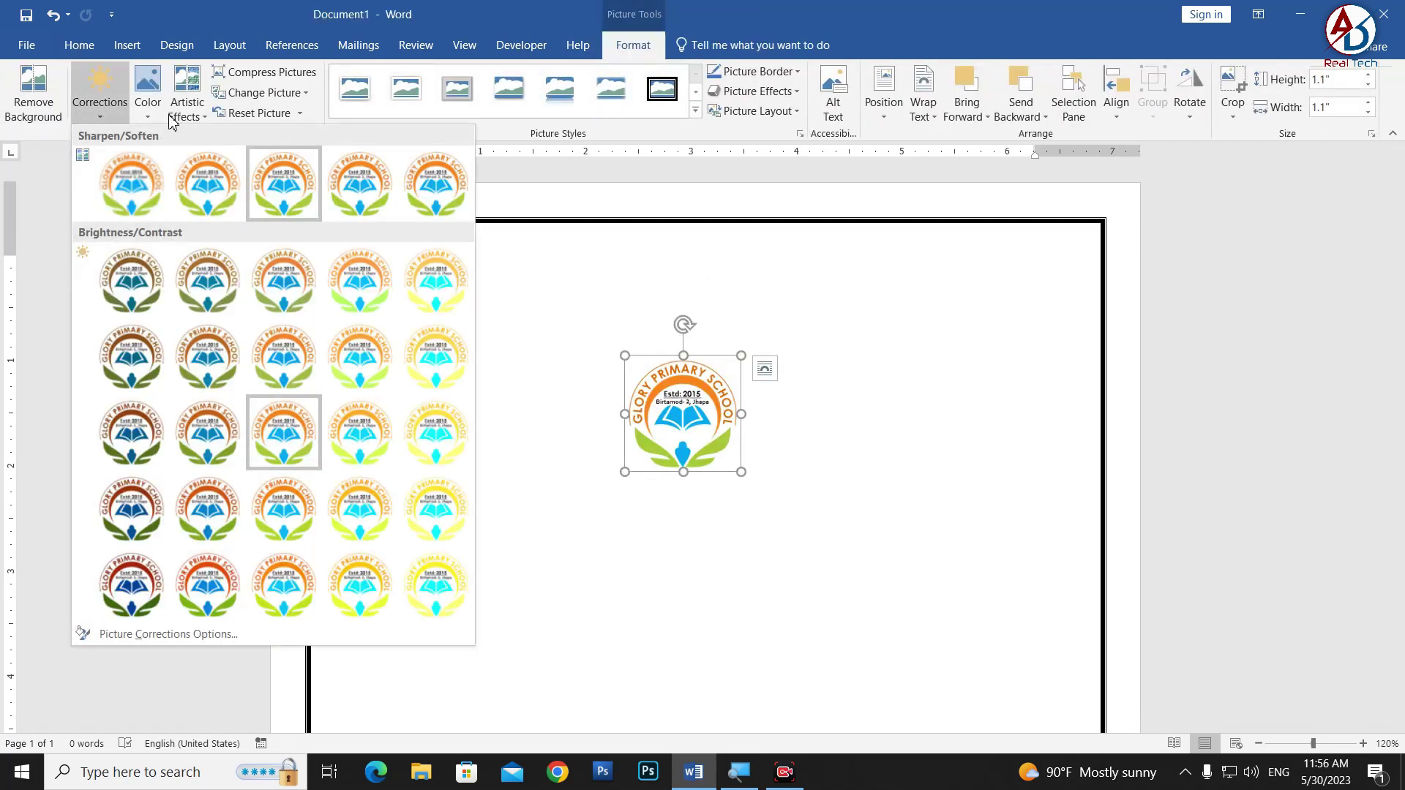
{"action": "left_click", "coordinate": [147, 103]}
{"action": "left_click", "coordinate": [644, 370]}
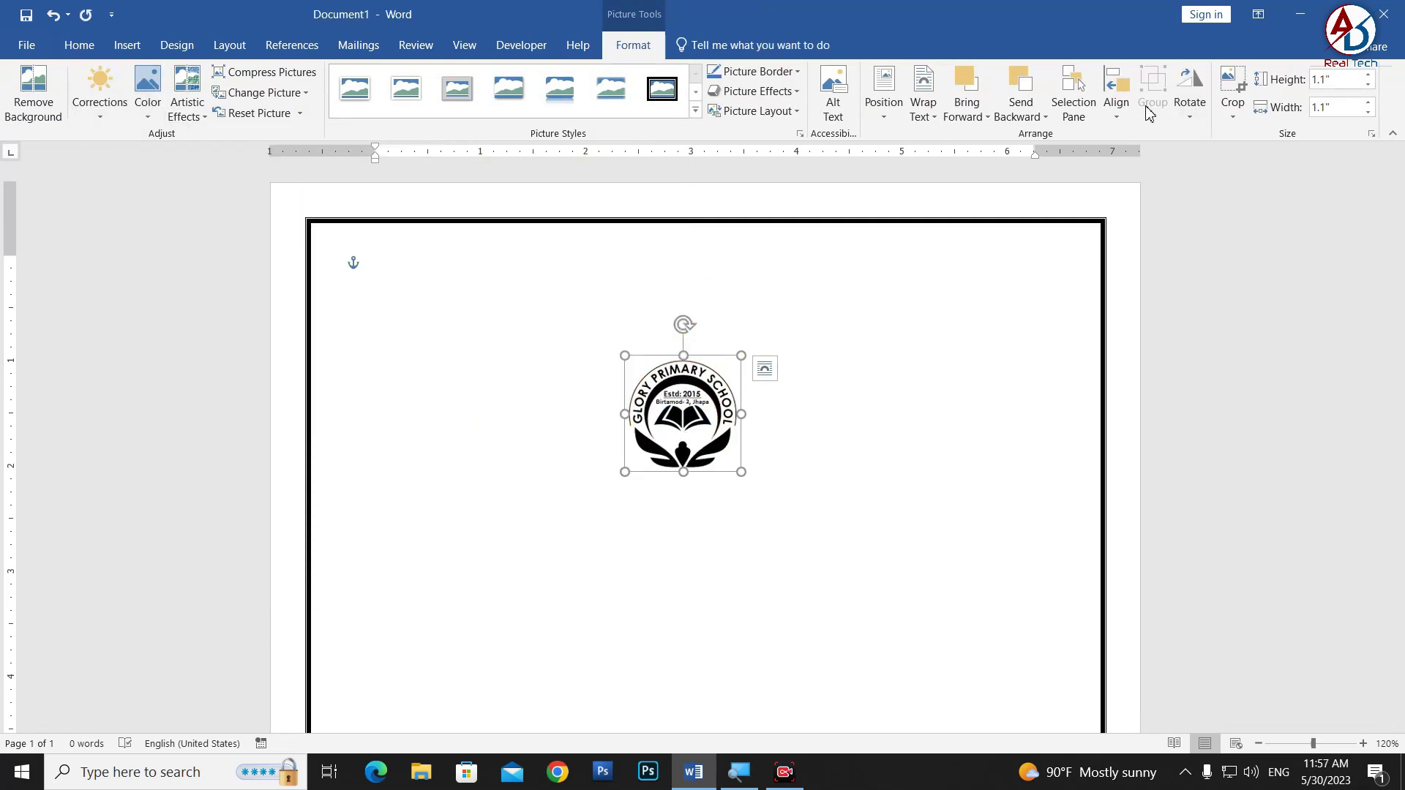
{"action": "left_click", "coordinate": [1116, 110]}
{"action": "left_click", "coordinate": [1141, 150]}
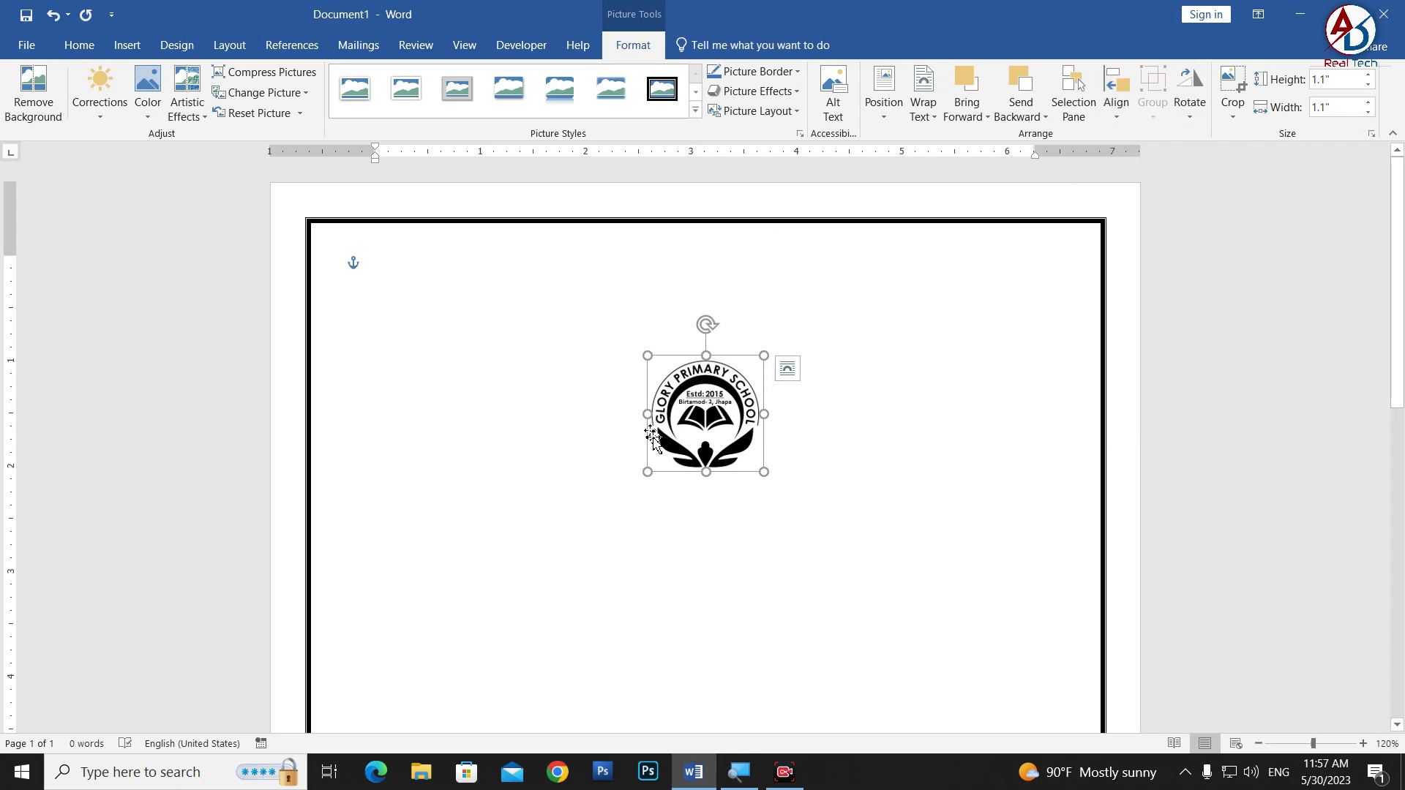
{"action": "left_click", "coordinate": [452, 278]}
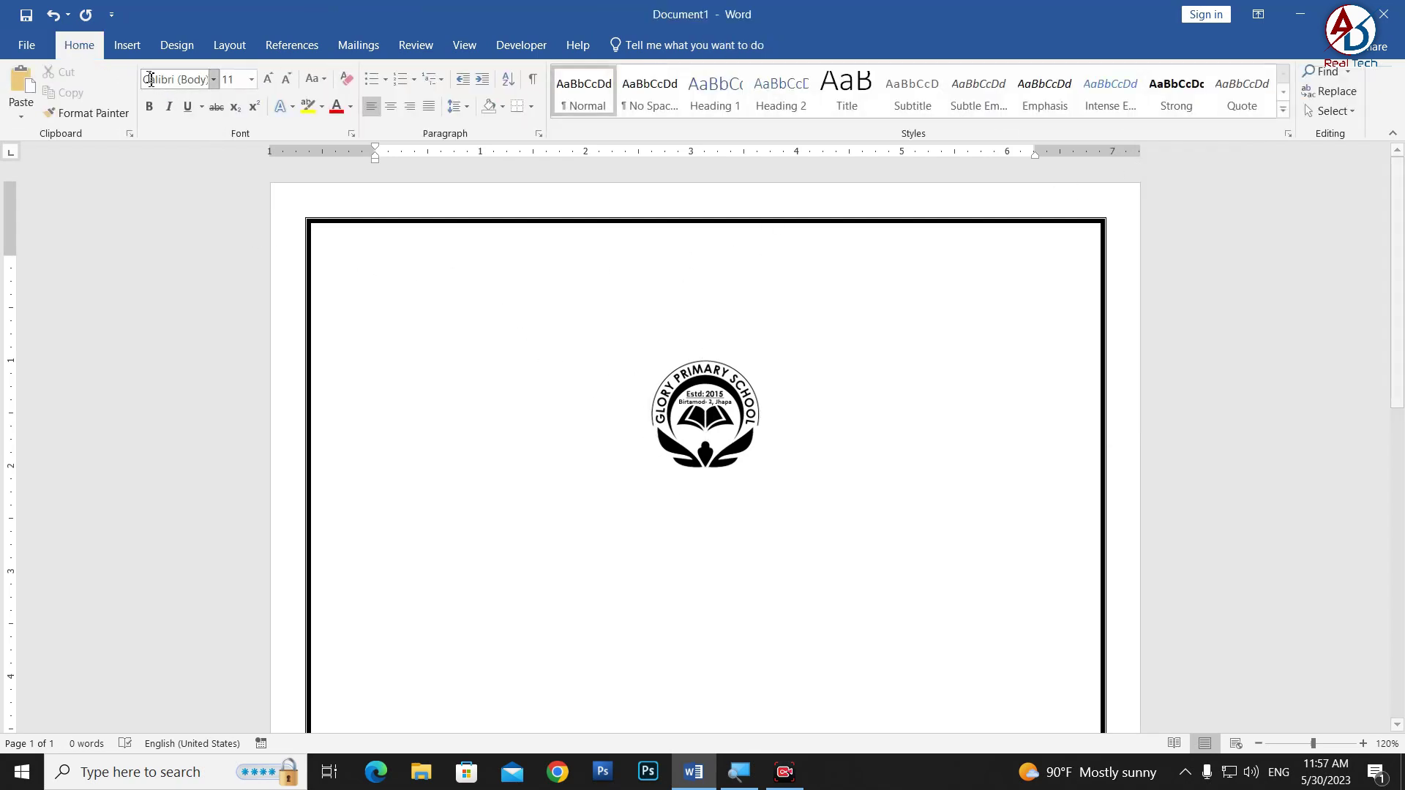
Type the heading 'GLORY PRIMARY SCHOOL' and fix its double space
{"action": "left_click", "coordinate": [268, 81]}
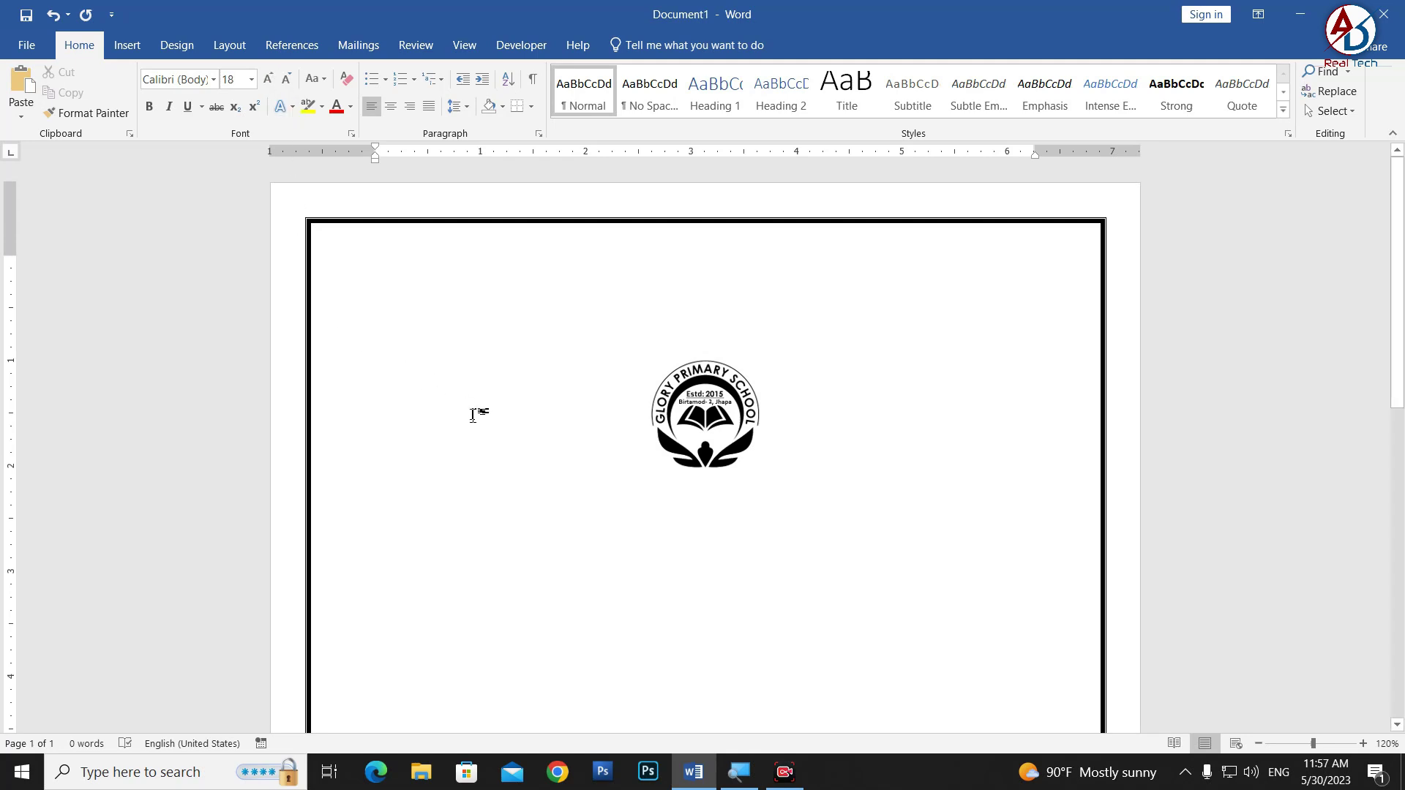
{"action": "type", "text": "GLORY  PRIMARY SCHOOL"}
{"action": "key", "text": "ctrl+a"}
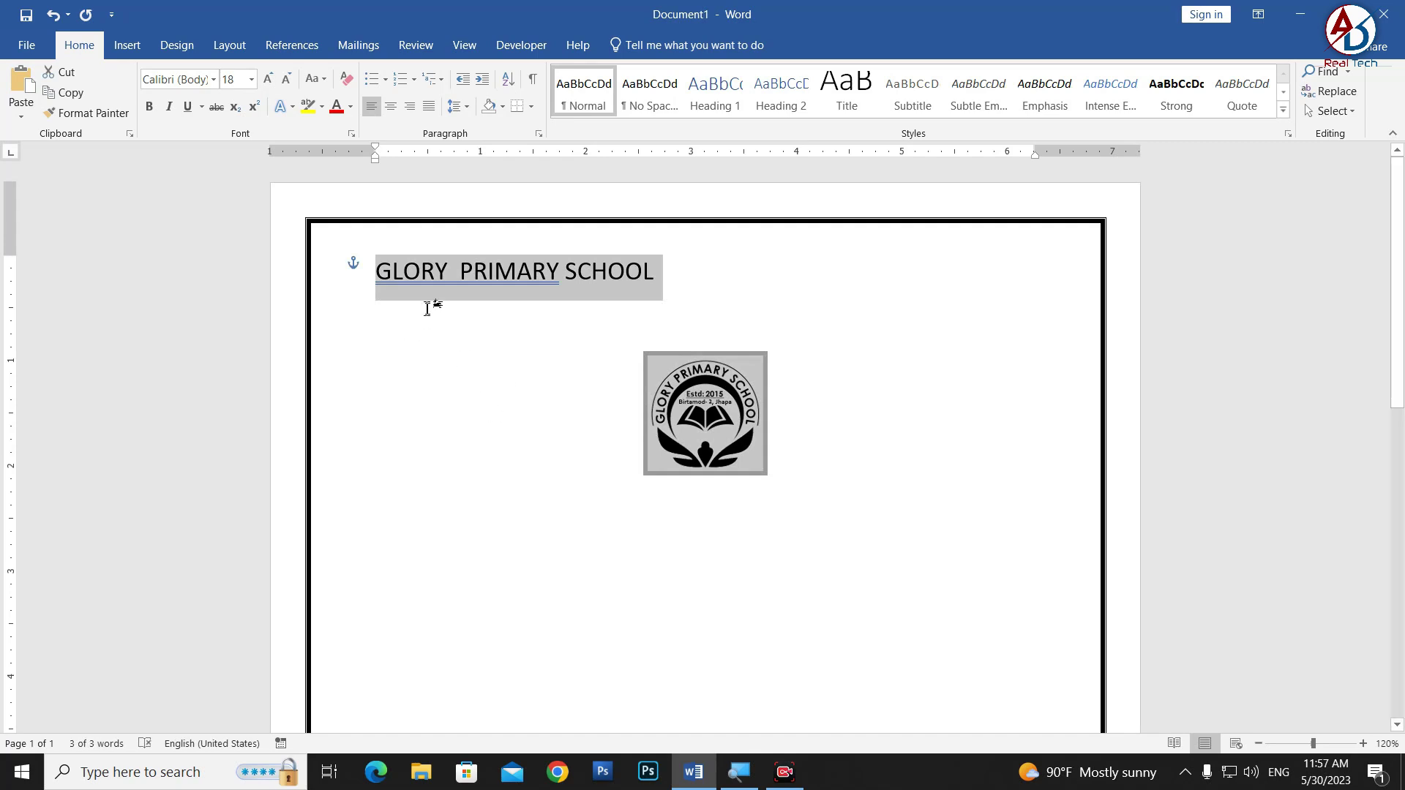
{"action": "right_click", "coordinate": [440, 291]}
{"action": "left_click", "coordinate": [432, 302]}
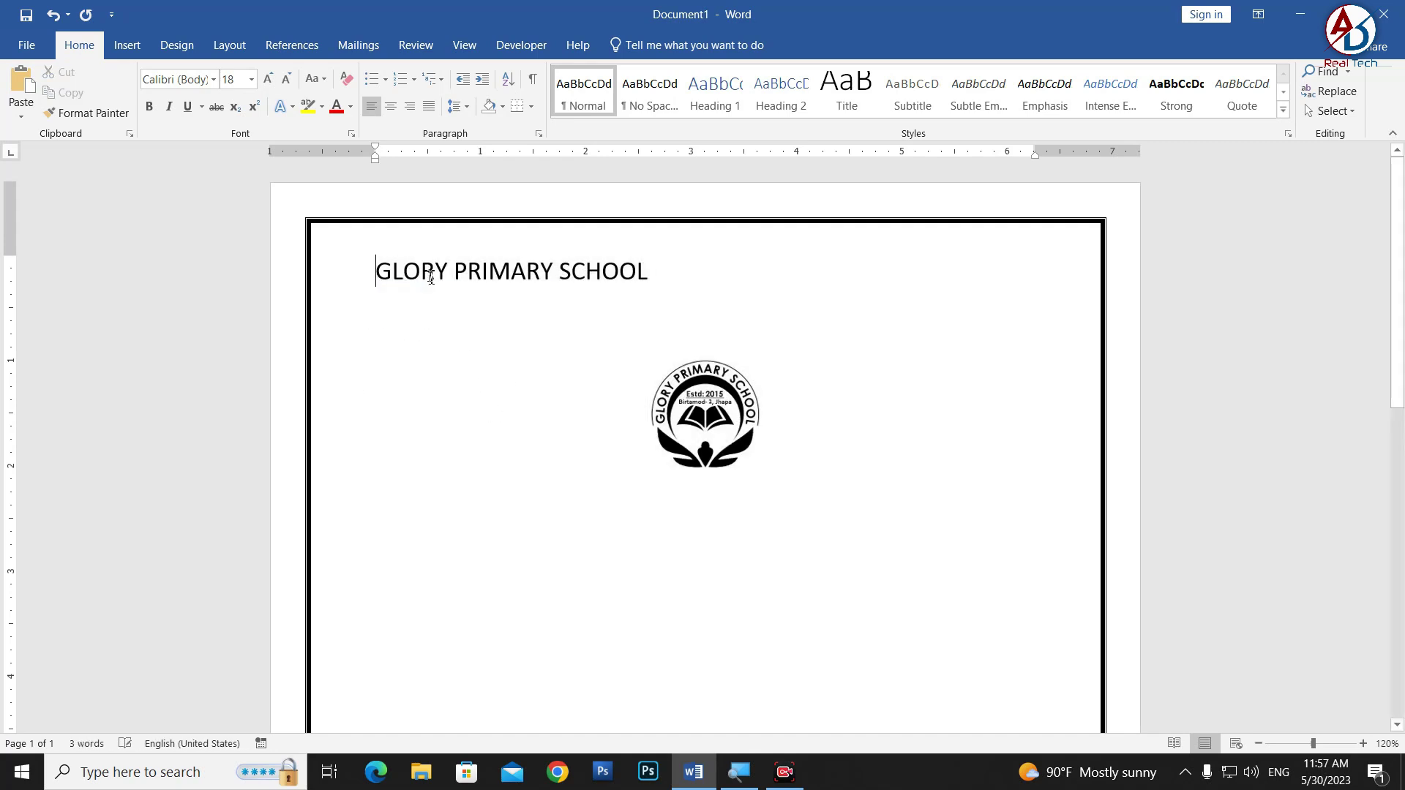
{"action": "left_click_drag", "start_coordinate": [374, 274], "coordinate": [580, 278]}
{"action": "left_click", "coordinate": [464, 275]}
{"action": "left_click_drag", "start_coordinate": [382, 267], "coordinate": [634, 251]}
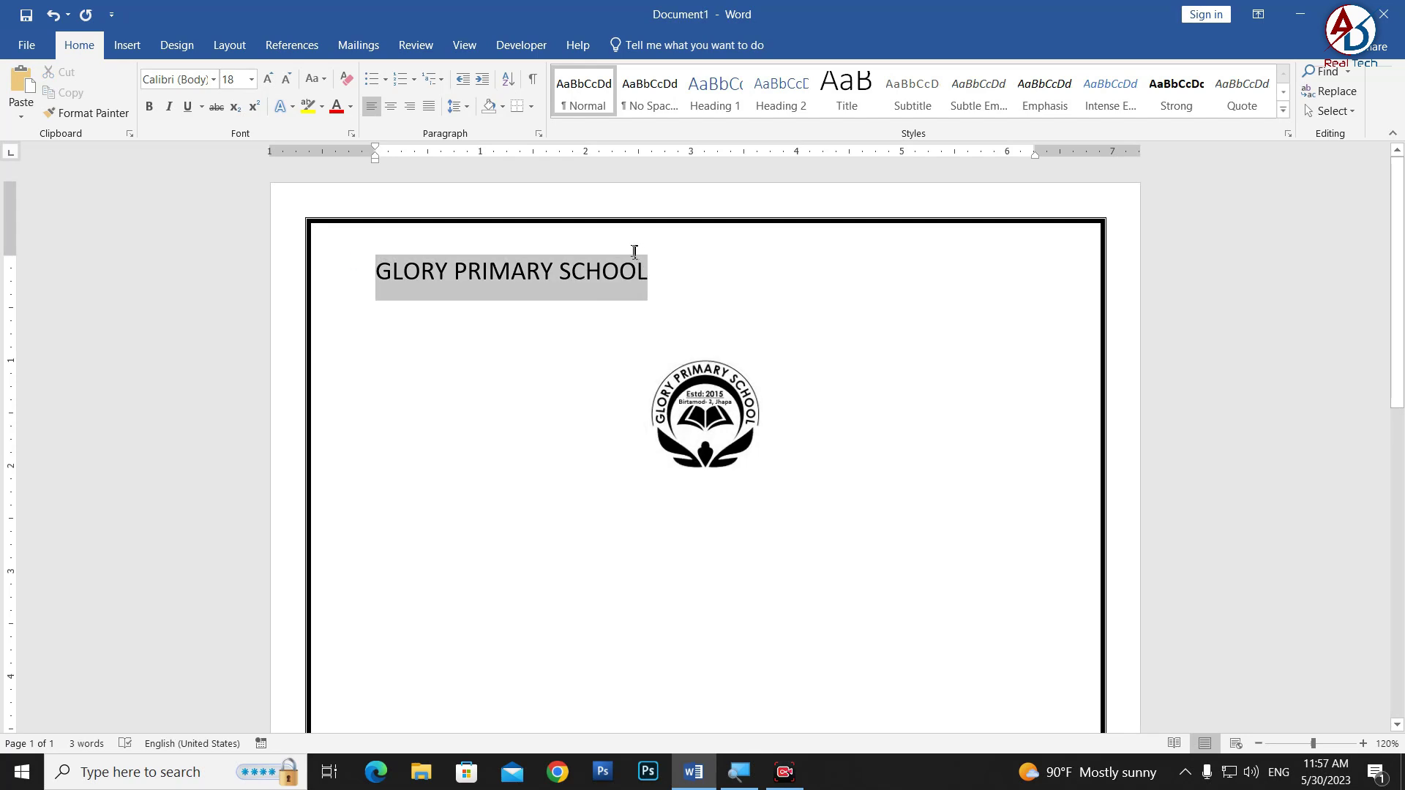
Format the heading in Exo 2.0 Black at 24 pt and centre it
{"action": "left_click", "coordinate": [212, 80]}
{"action": "left_click", "coordinate": [215, 80]}
{"action": "left_click", "coordinate": [191, 288]}
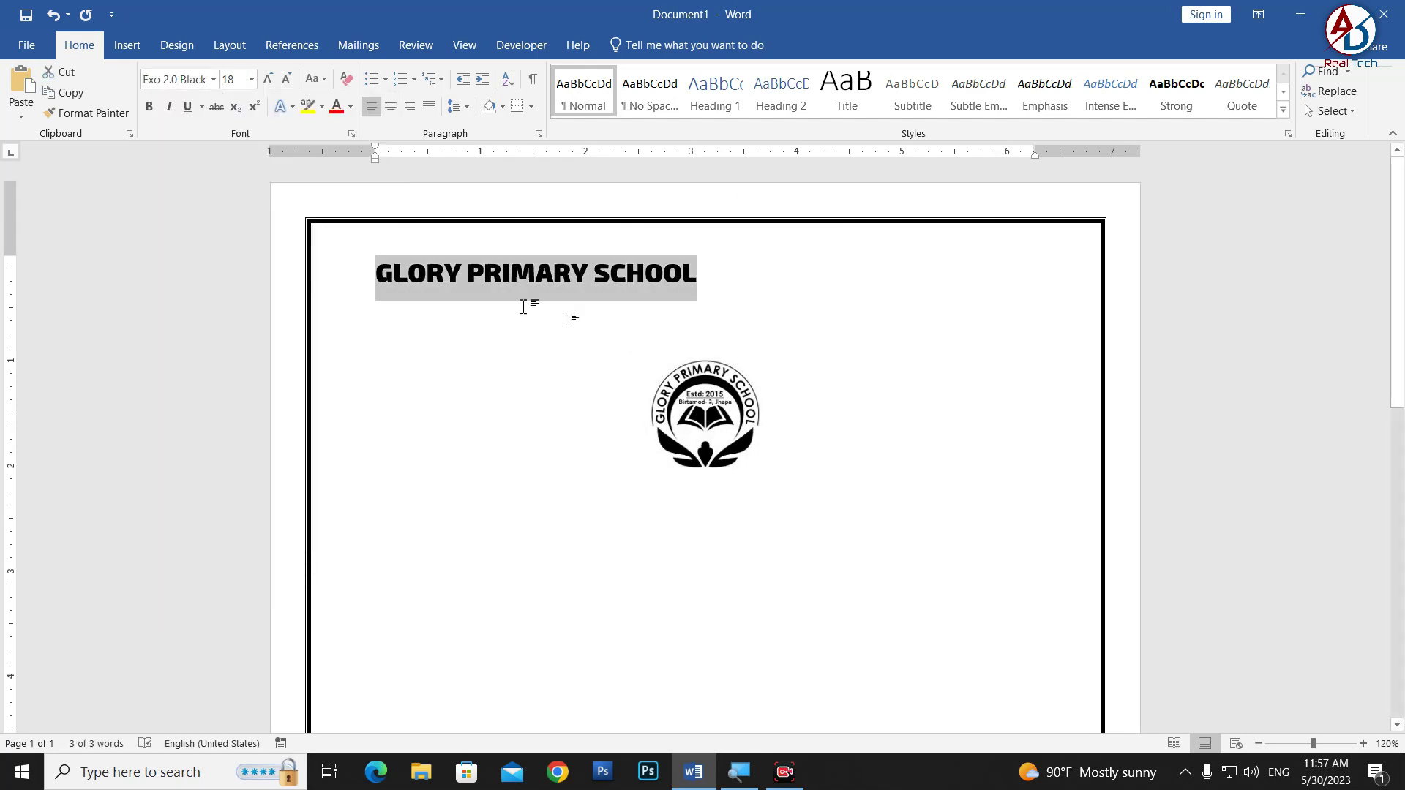
{"action": "left_click", "coordinate": [267, 78]}
{"action": "left_click", "coordinate": [267, 78]}
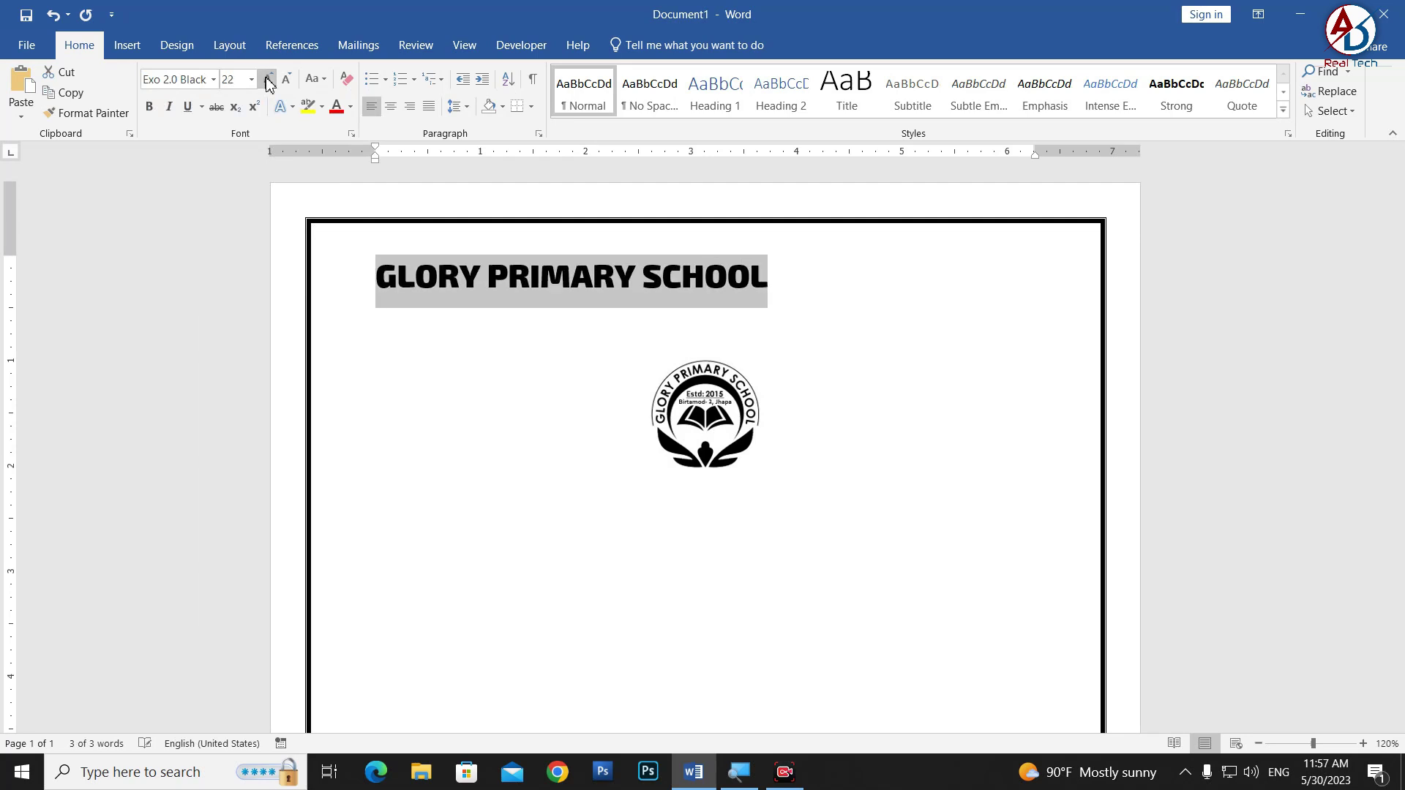
{"action": "left_click", "coordinate": [268, 78]}
{"action": "left_click", "coordinate": [391, 106]}
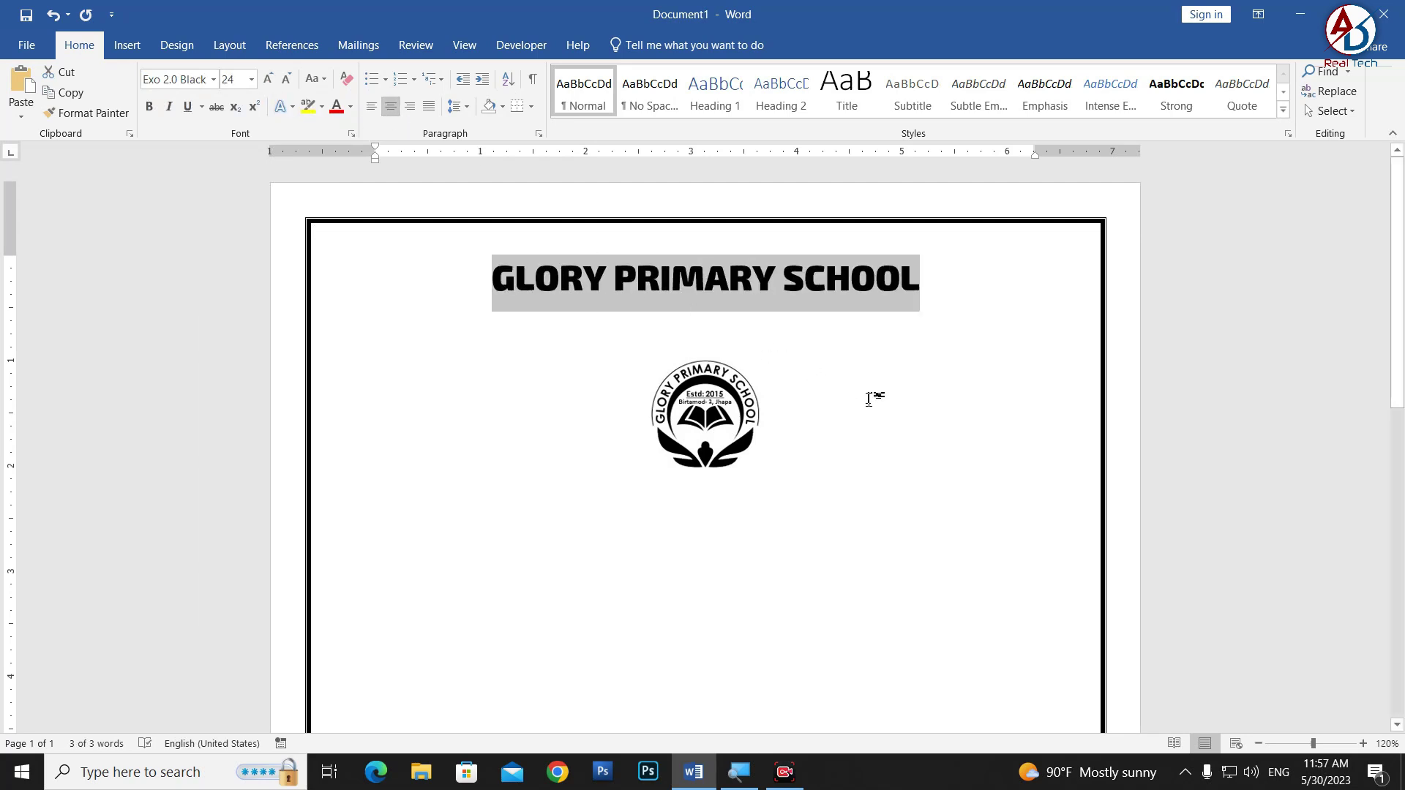
{"action": "left_click", "coordinate": [875, 278]}
{"action": "scroll", "coordinate": [647, 384], "scroll_direction": "down", "scroll_amount": 5}
{"action": "scroll", "coordinate": [666, 403], "scroll_direction": "up", "scroll_amount": 2}
{"action": "scroll", "coordinate": [662, 399], "scroll_direction": "up", "scroll_amount": 1}
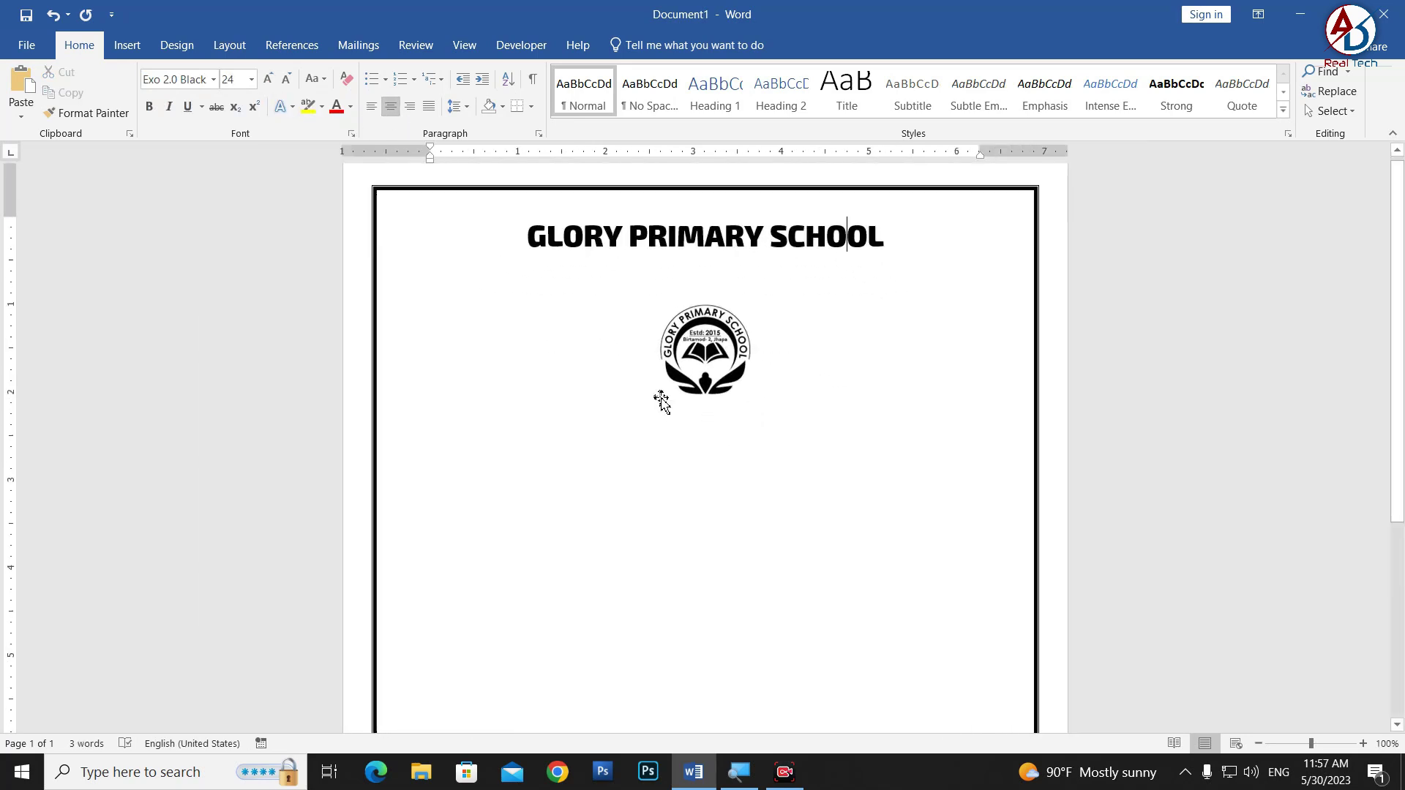
Move the logo up closer to the heading
{"action": "left_click_drag", "start_coordinate": [715, 366], "coordinate": [715, 322]}
{"action": "left_click", "coordinate": [702, 421]}
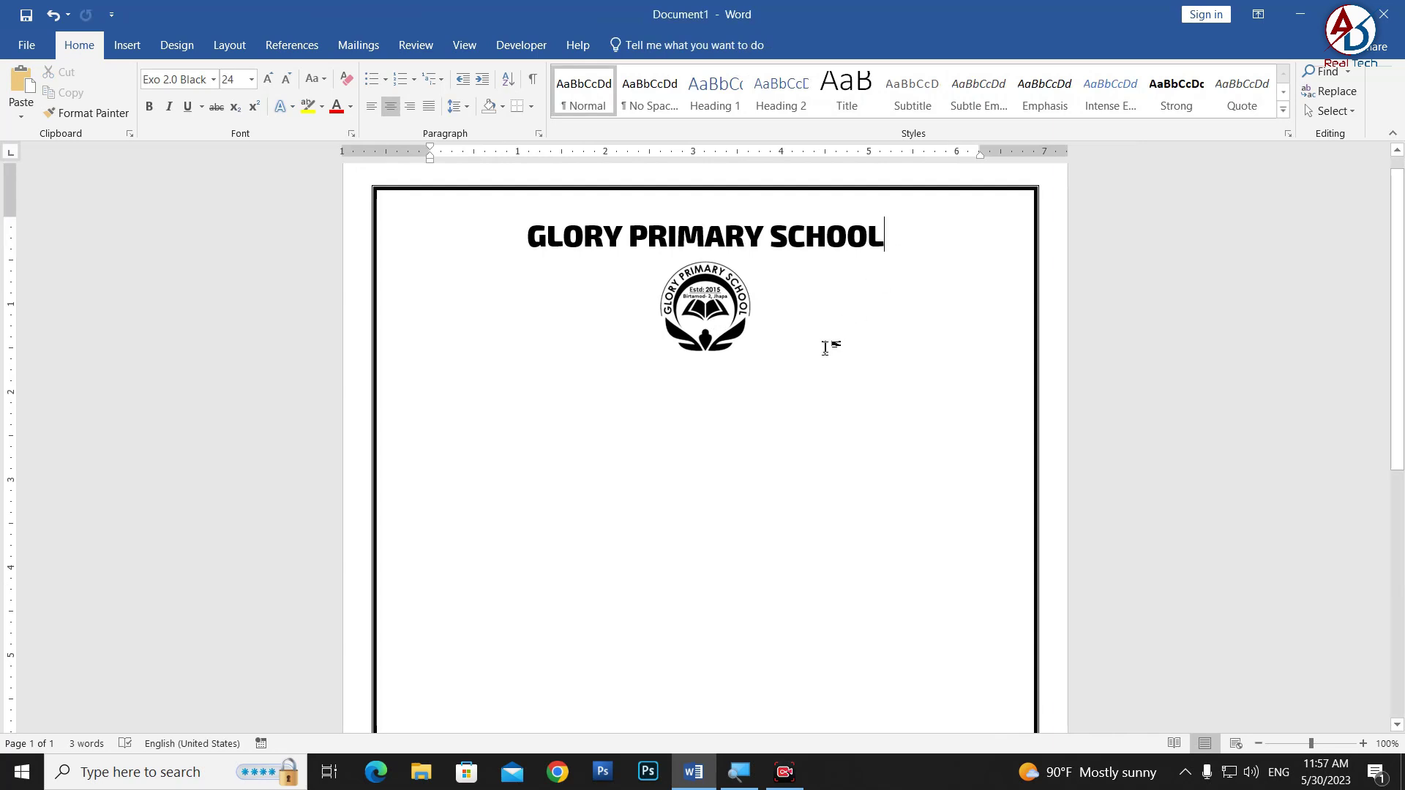
{"action": "key", "text": "Down"}
{"action": "key", "text": "Down"}
On the line below, set Calibri 14 pt and type the school's street address
{"action": "left_click", "coordinate": [455, 106]}
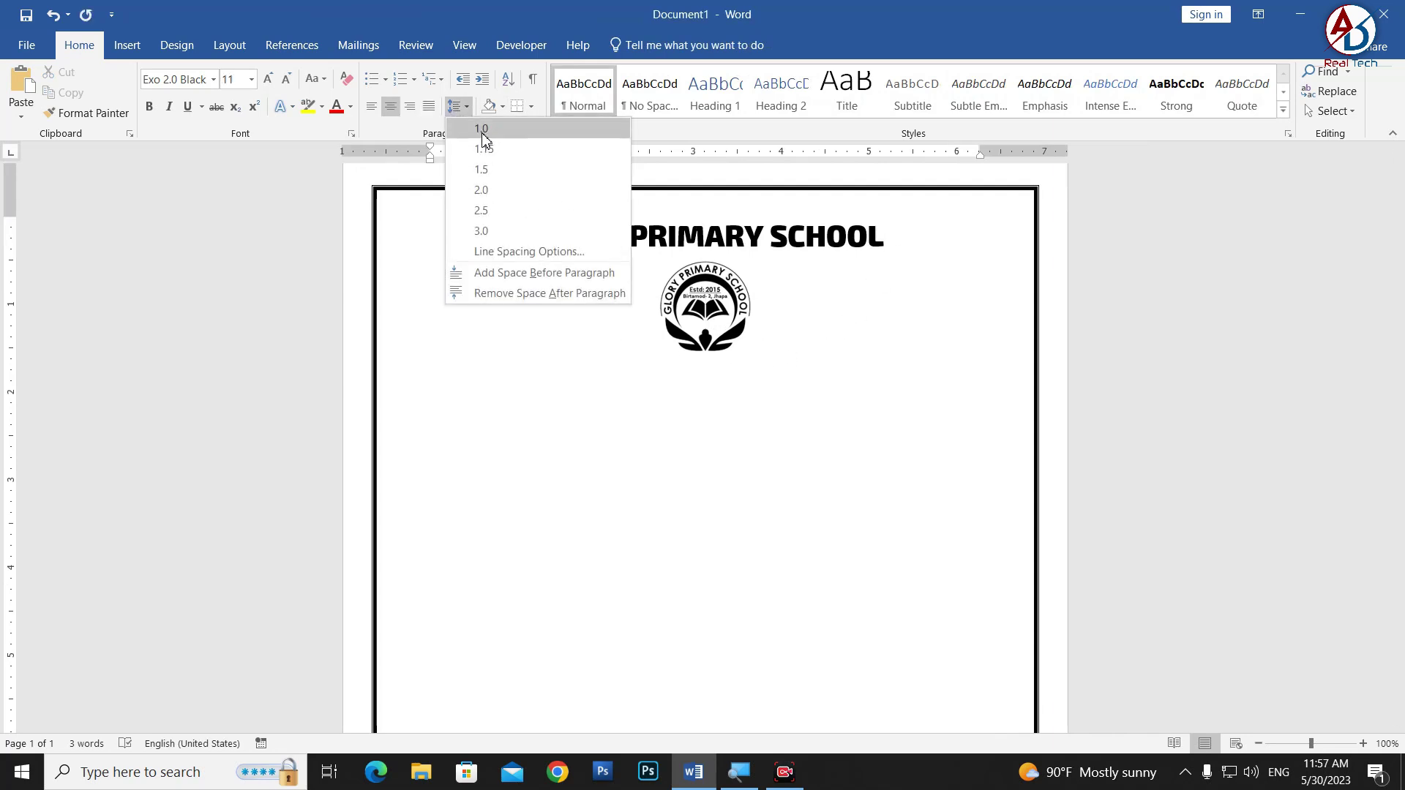
{"action": "left_click", "coordinate": [534, 296]}
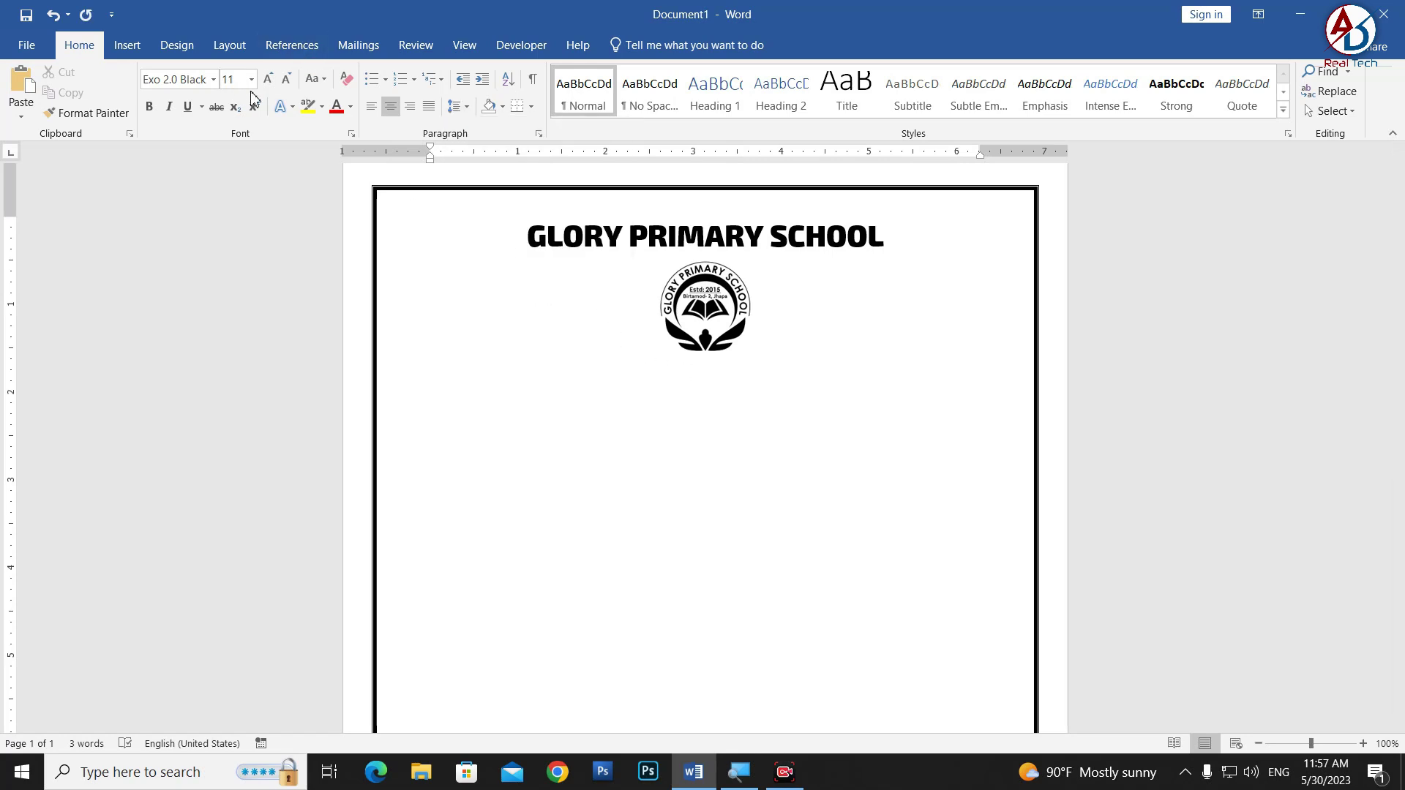
{"action": "left_click", "coordinate": [213, 79]}
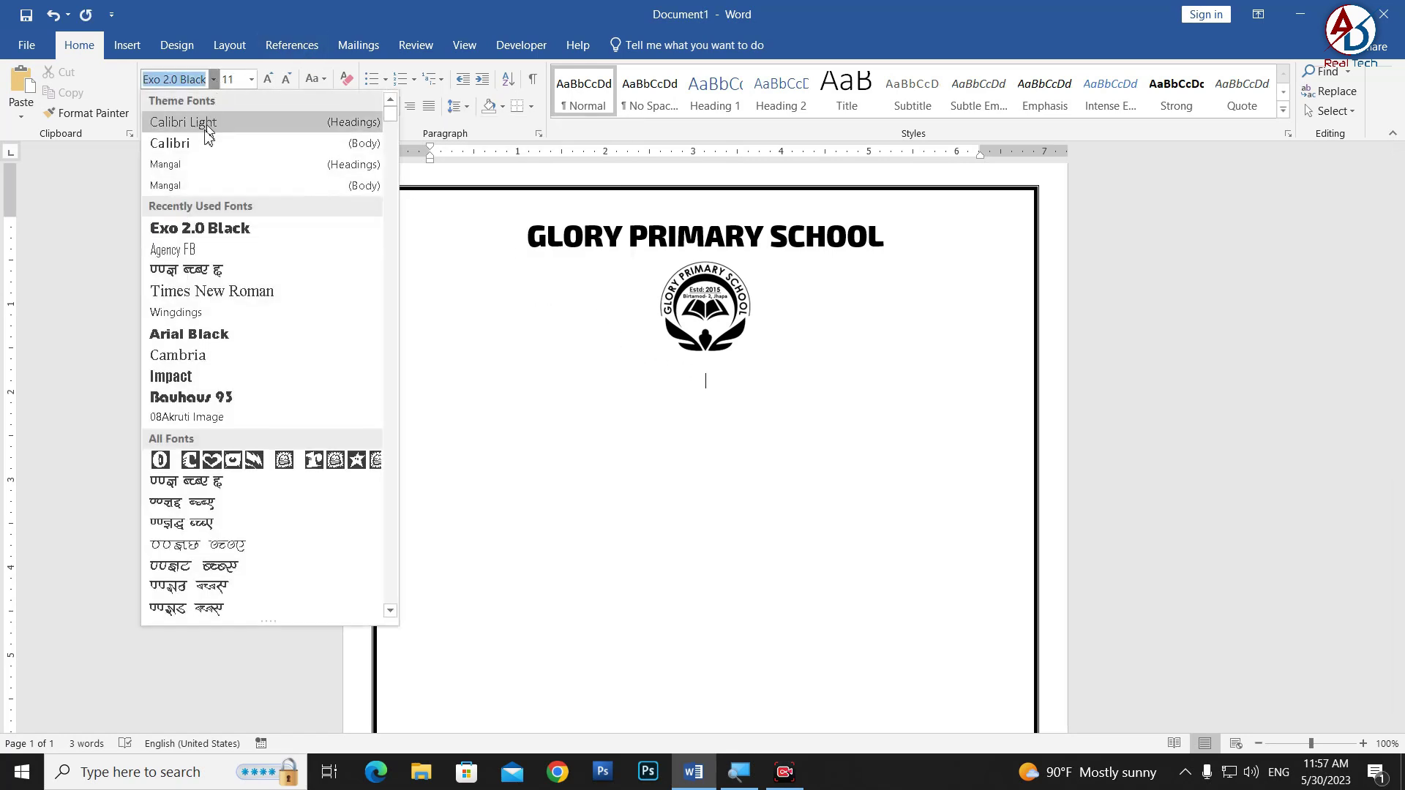
{"action": "left_click", "coordinate": [196, 143]}
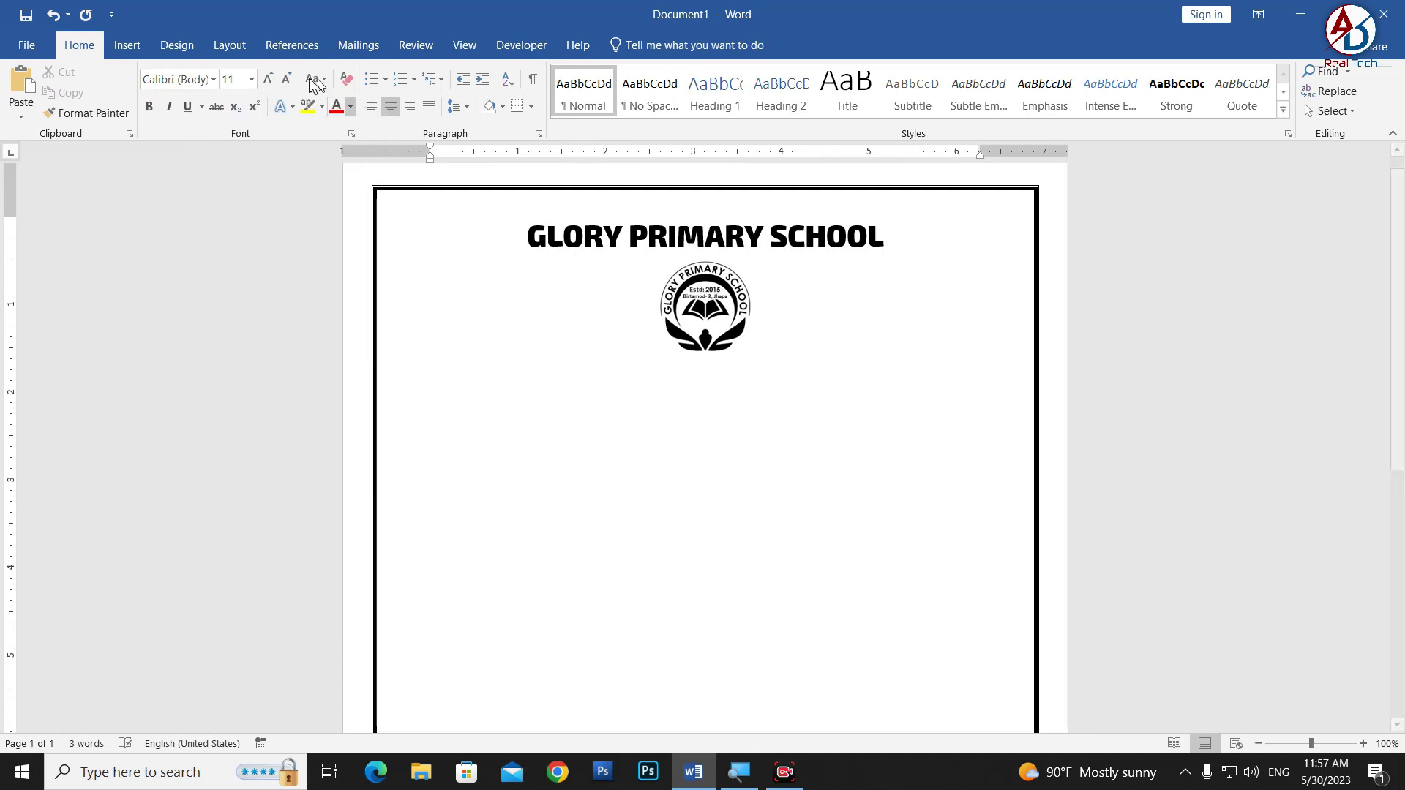
{"action": "left_click", "coordinate": [267, 78]}
{"action": "left_click", "coordinate": [268, 79]}
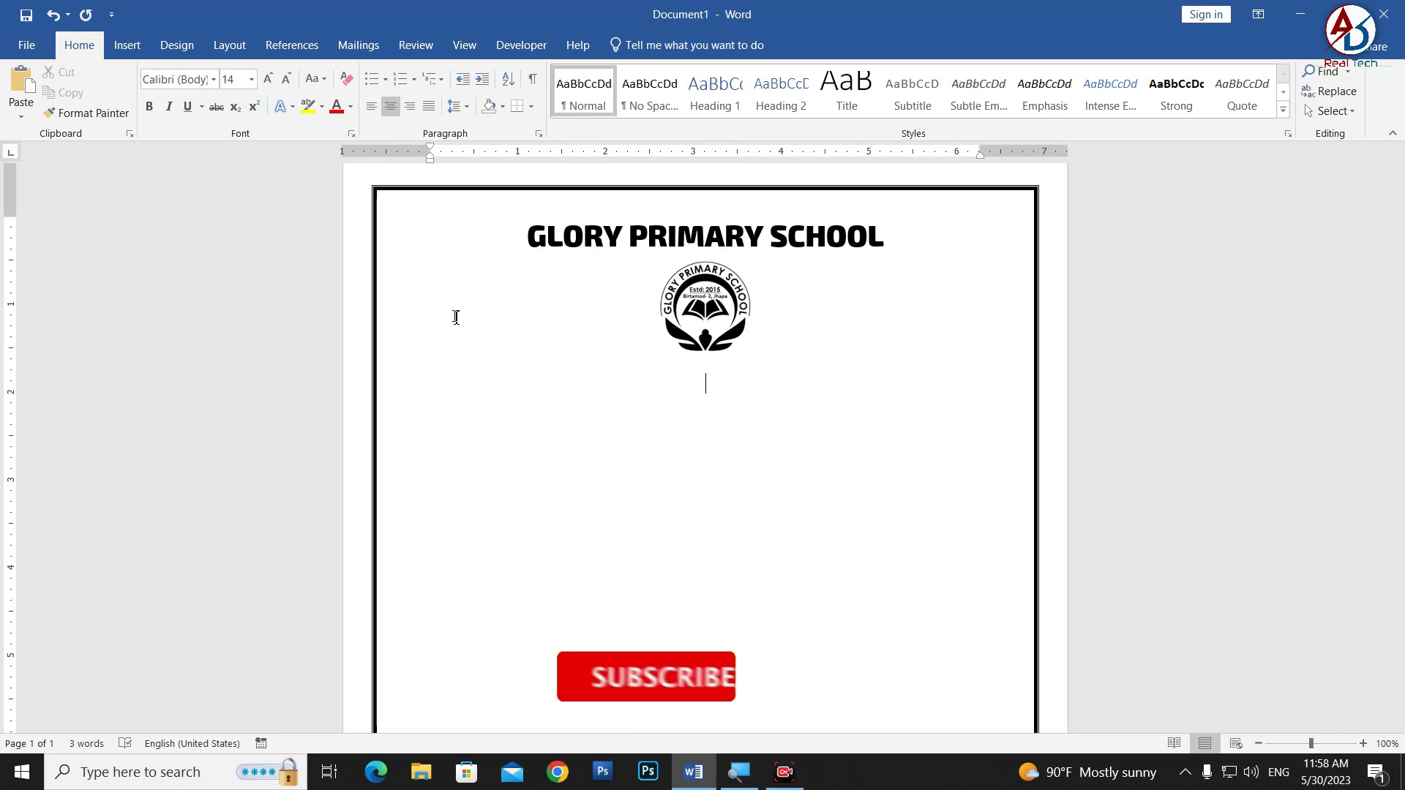
{"action": "type", "text": "Birtamode -6, Jhapa Postel Code"}
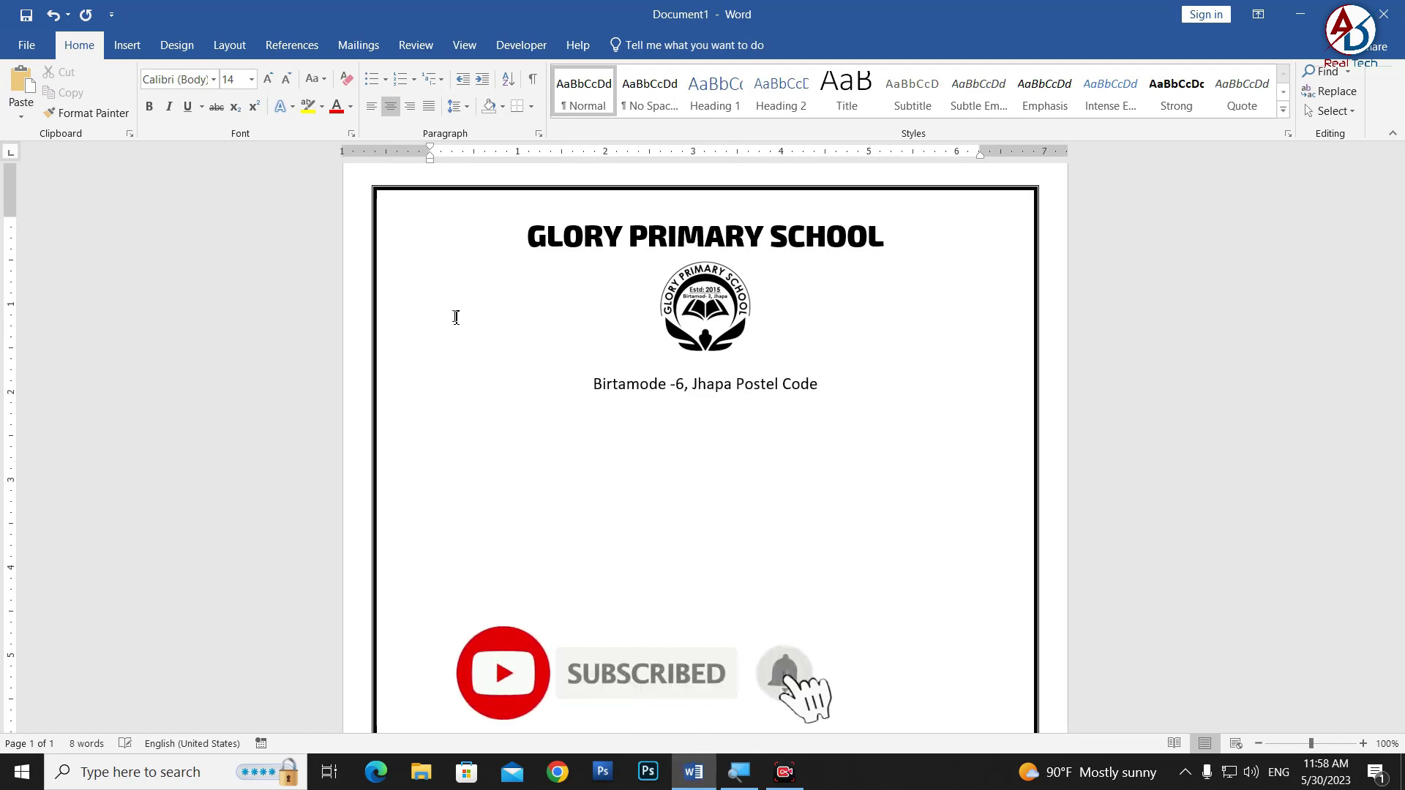
{"action": "type", "text": ": 0245"}
Add the locality line and a line with the school's phone number, e-mail and website
{"action": "key", "text": "Return"}
{"action": "type", "text": "Abc Complex,"}
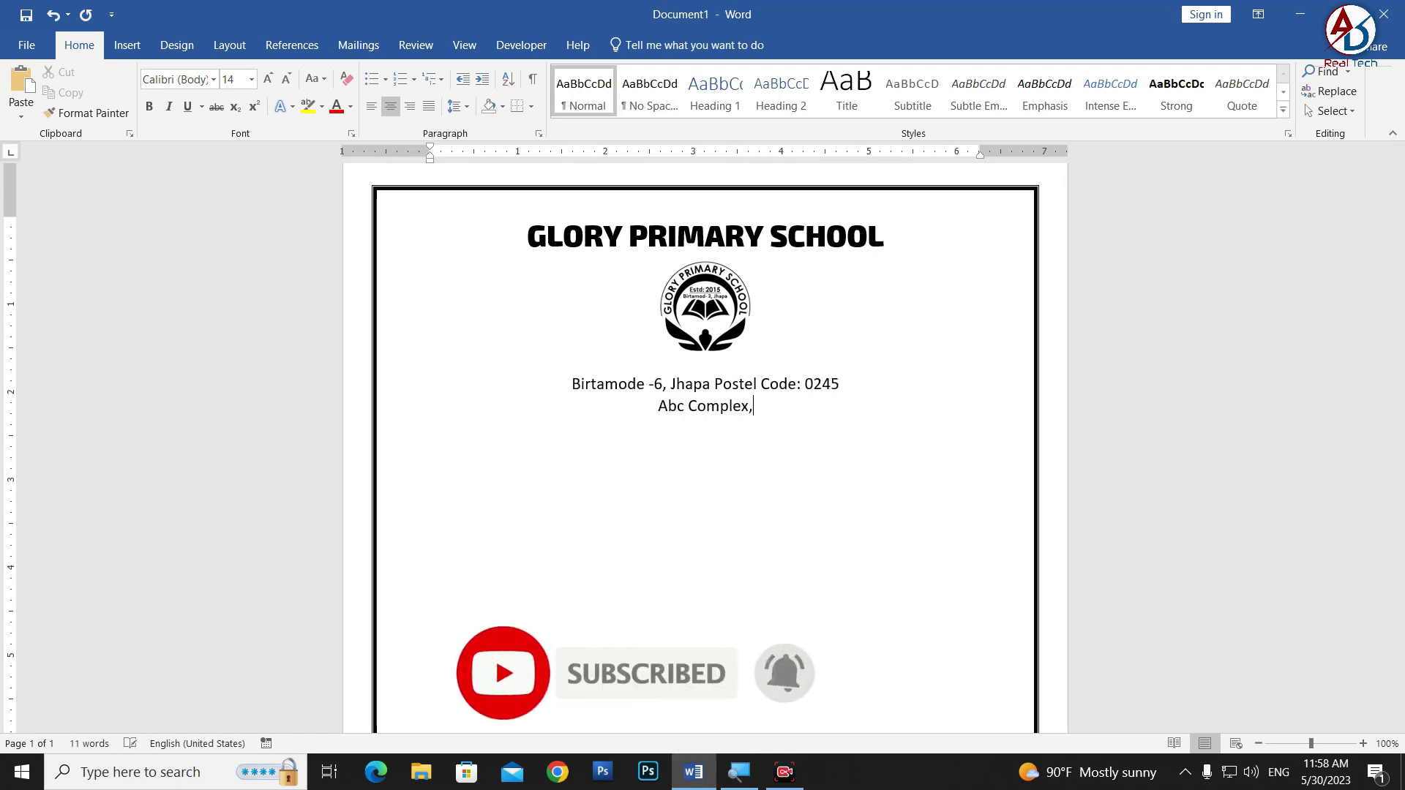
{"action": "type", "text": " Abc Nagar, City Btm"}
{"action": "key", "text": "Return"}
{"action": "type", "text": "Ph"}
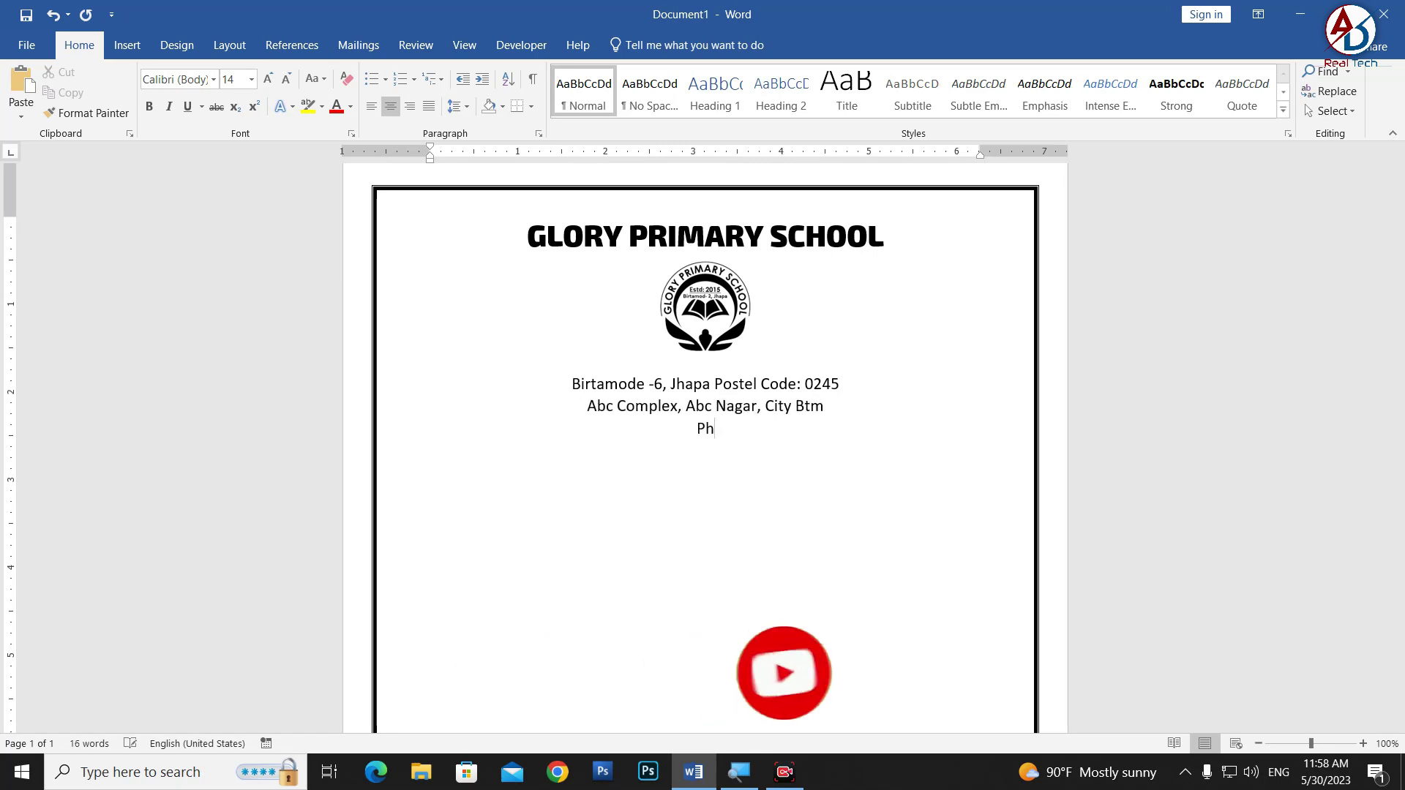
{"action": "type", "text": ". 0123456789 | email@gmail.com"}
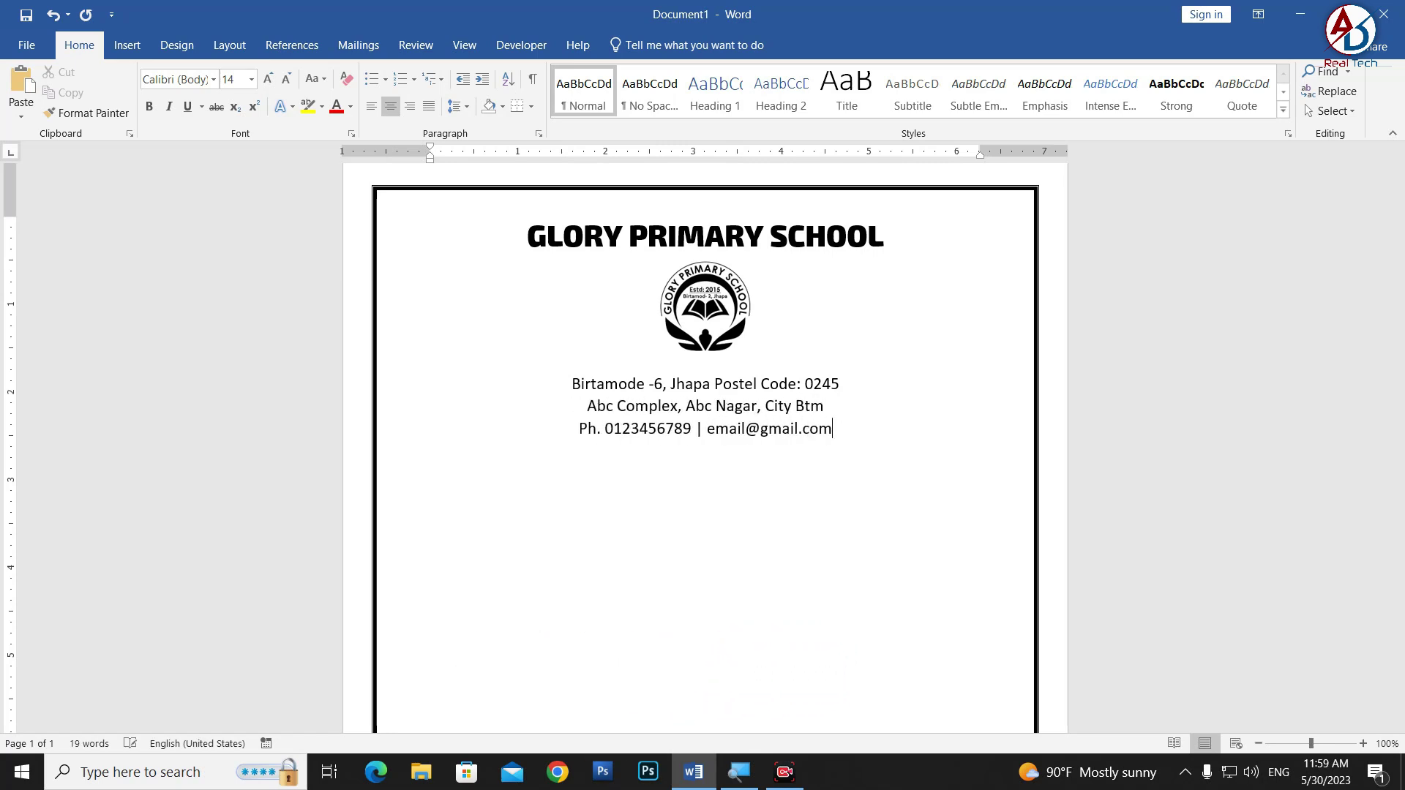
{"action": "type", "text": " website.com.np"}
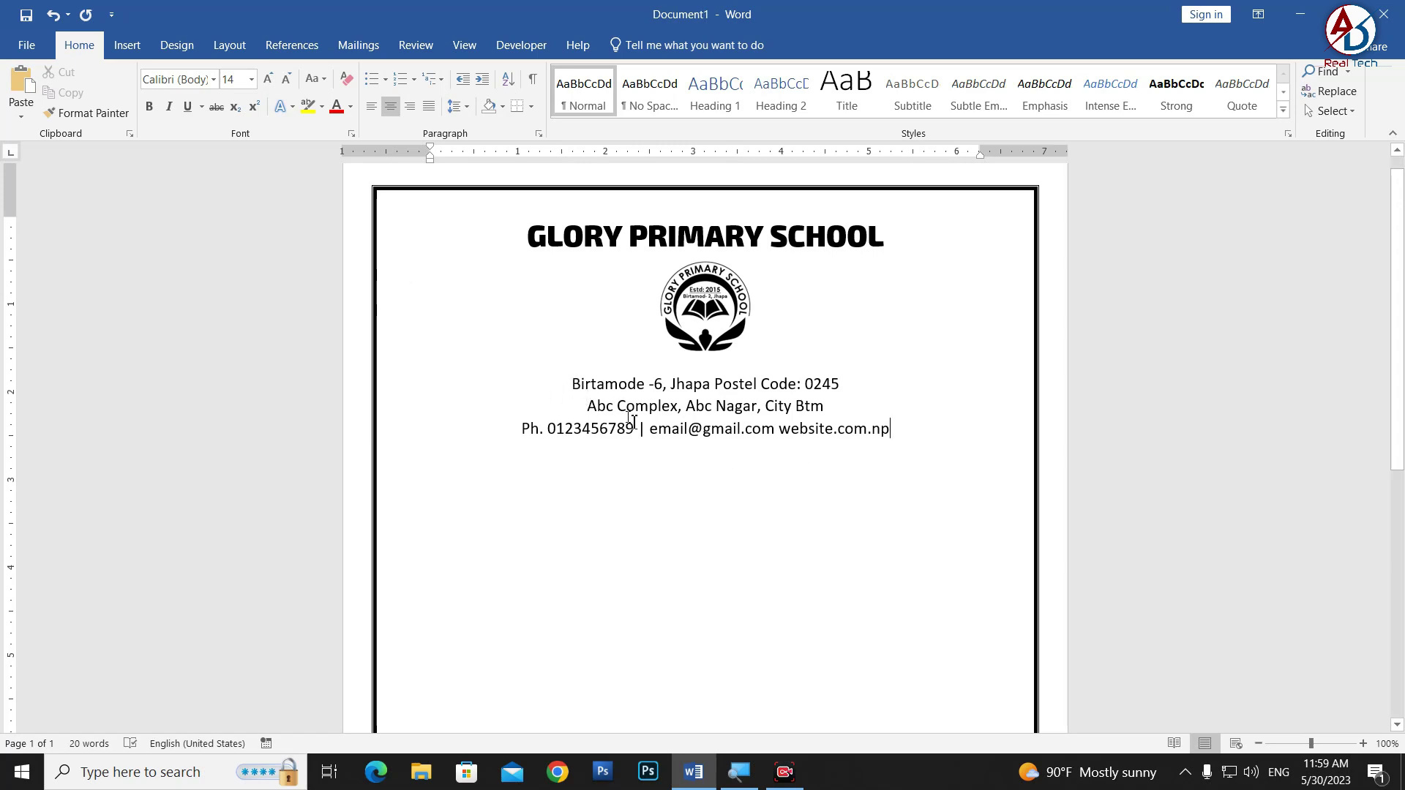
{"action": "scroll", "coordinate": [796, 491], "scroll_direction": "up", "scroll_amount": 1}
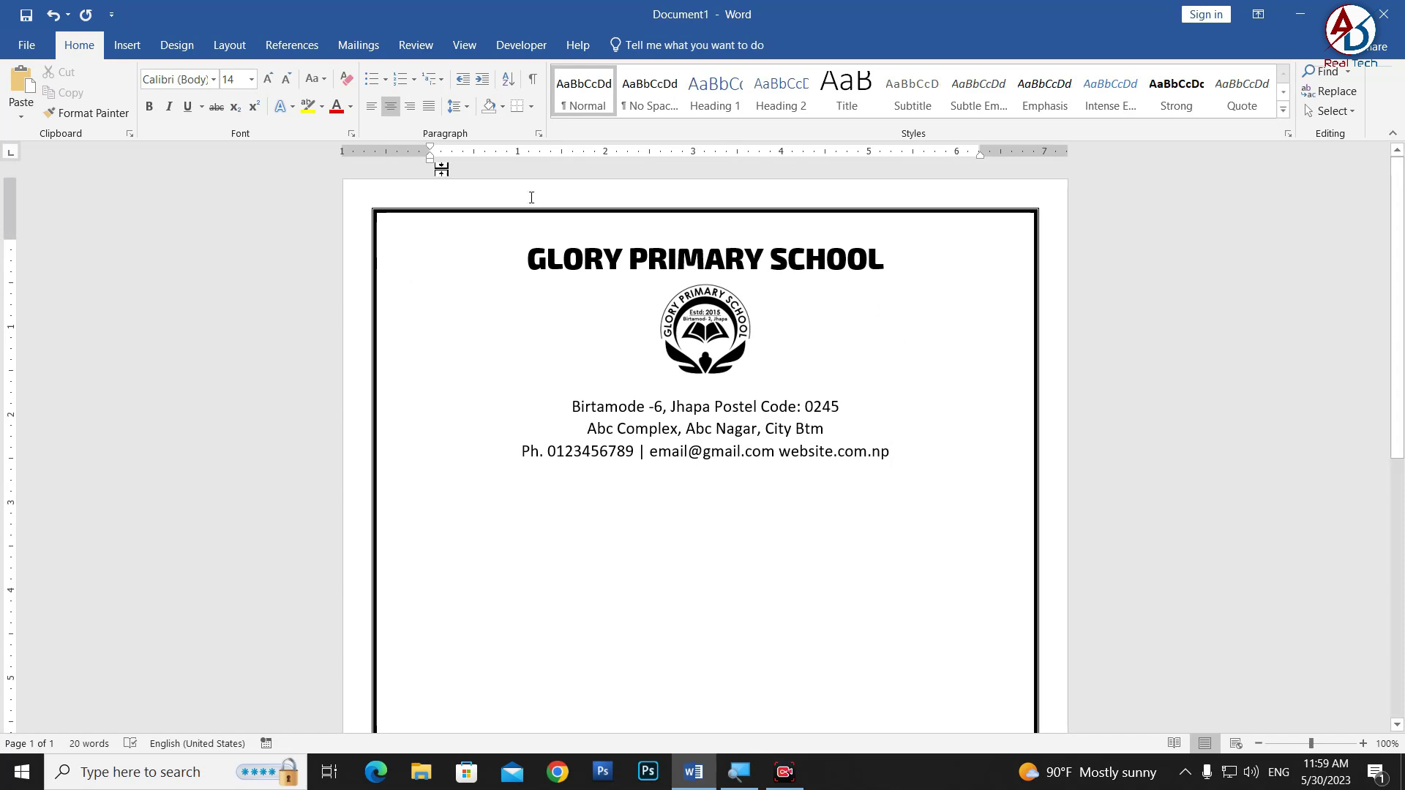
Draw a text box right of the logo with enlarged 'Roll No' text
{"action": "left_click", "coordinate": [128, 44]}
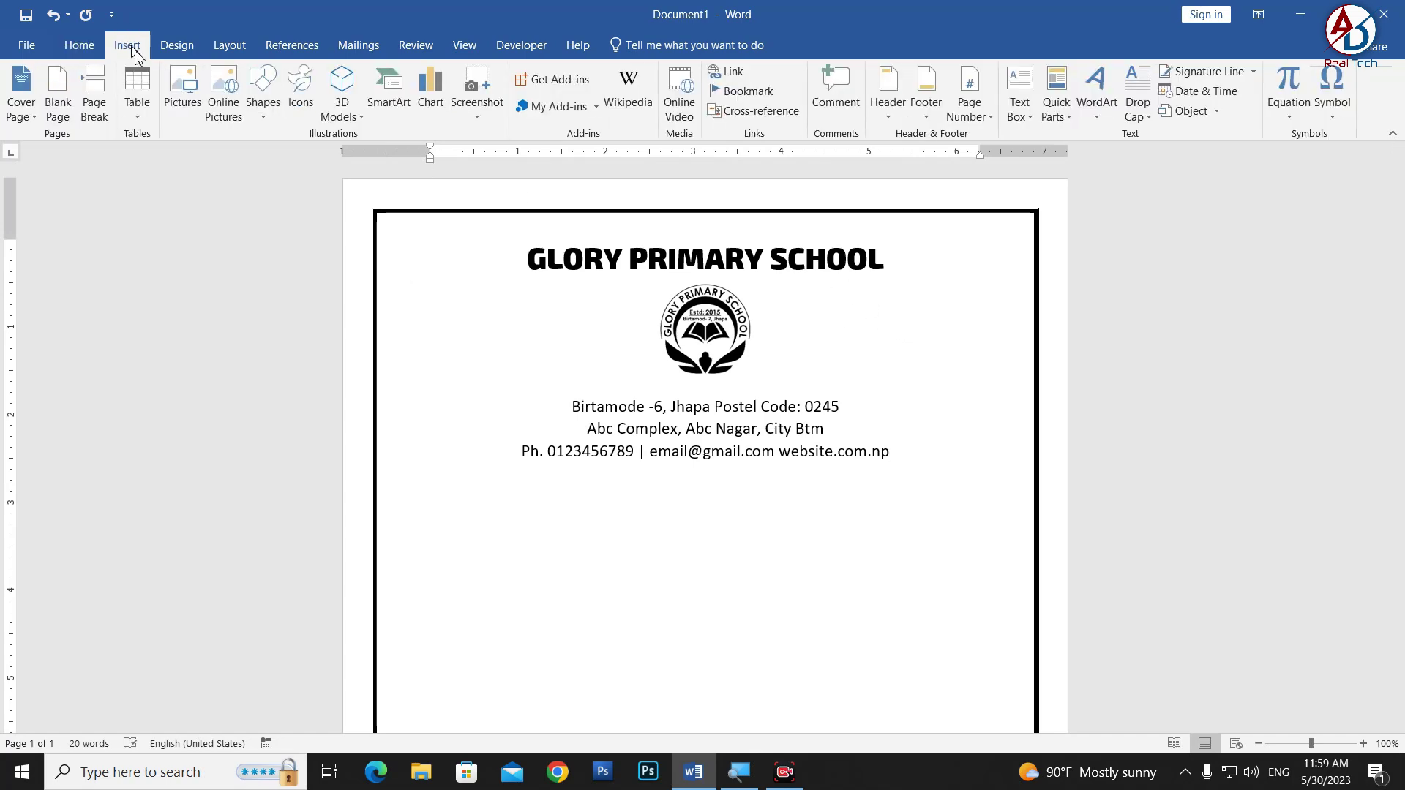
{"action": "left_click", "coordinate": [262, 109]}
{"action": "left_click", "coordinate": [268, 156]}
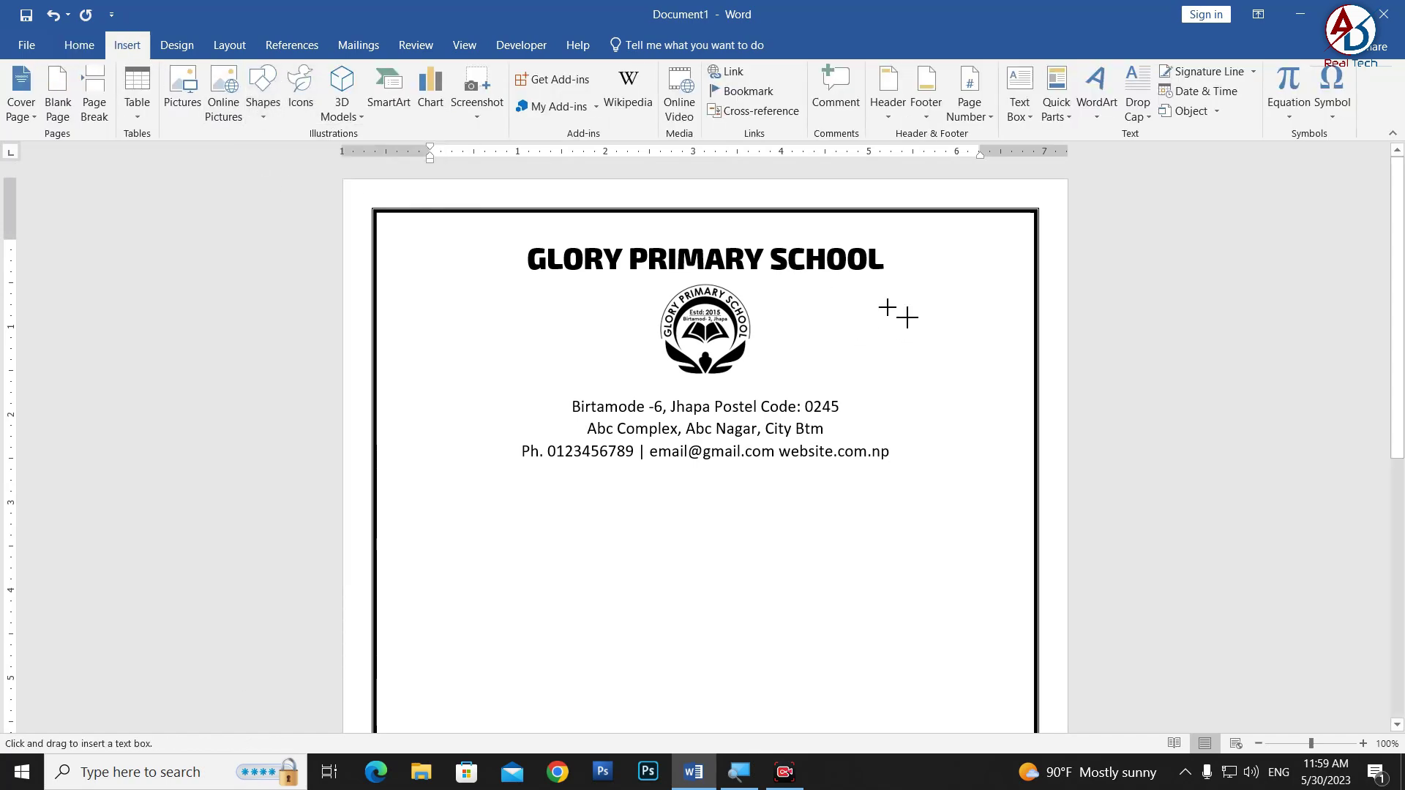
{"action": "left_click_drag", "start_coordinate": [854, 295], "coordinate": [1029, 345]}
{"action": "type", "text": "Roll No"}
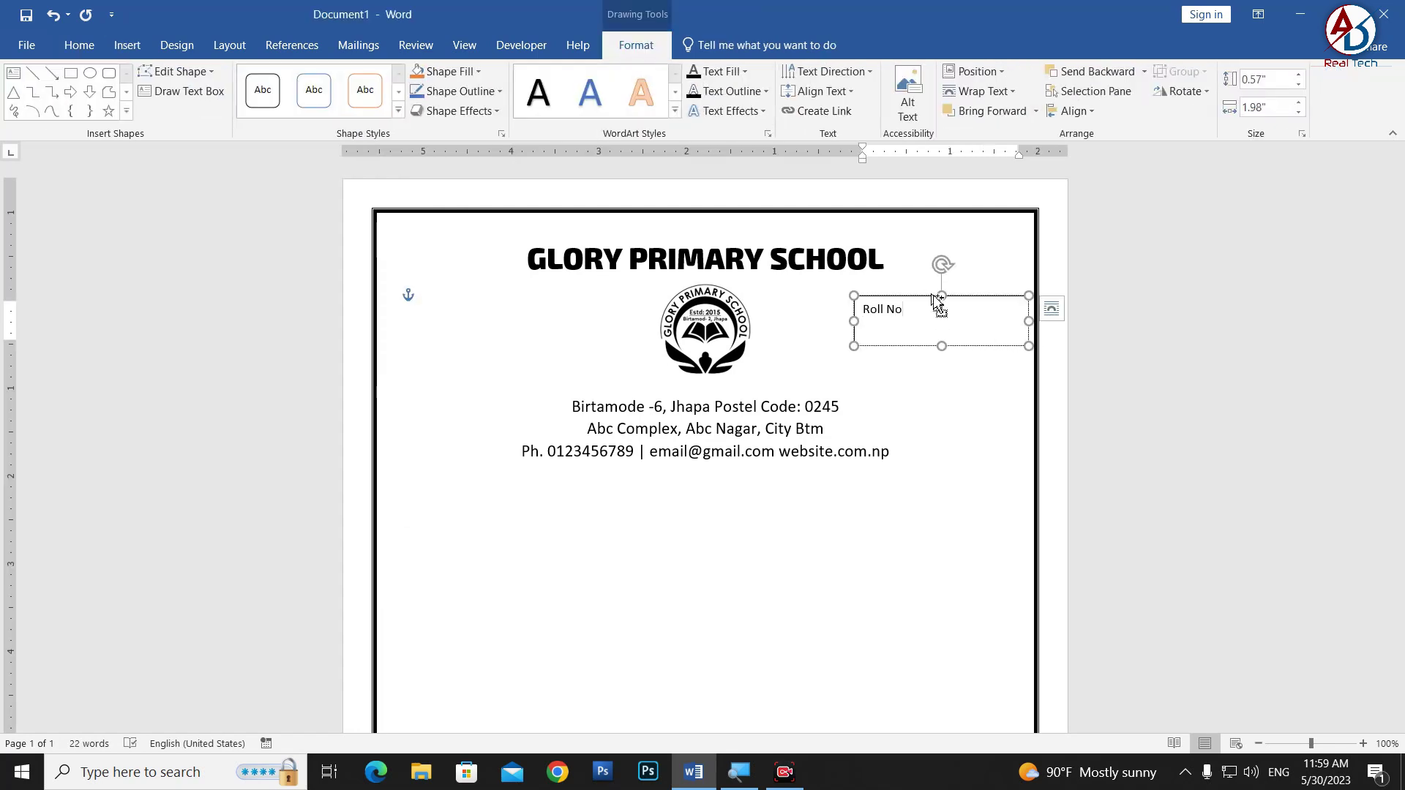
{"action": "key", "text": "ctrl+a"}
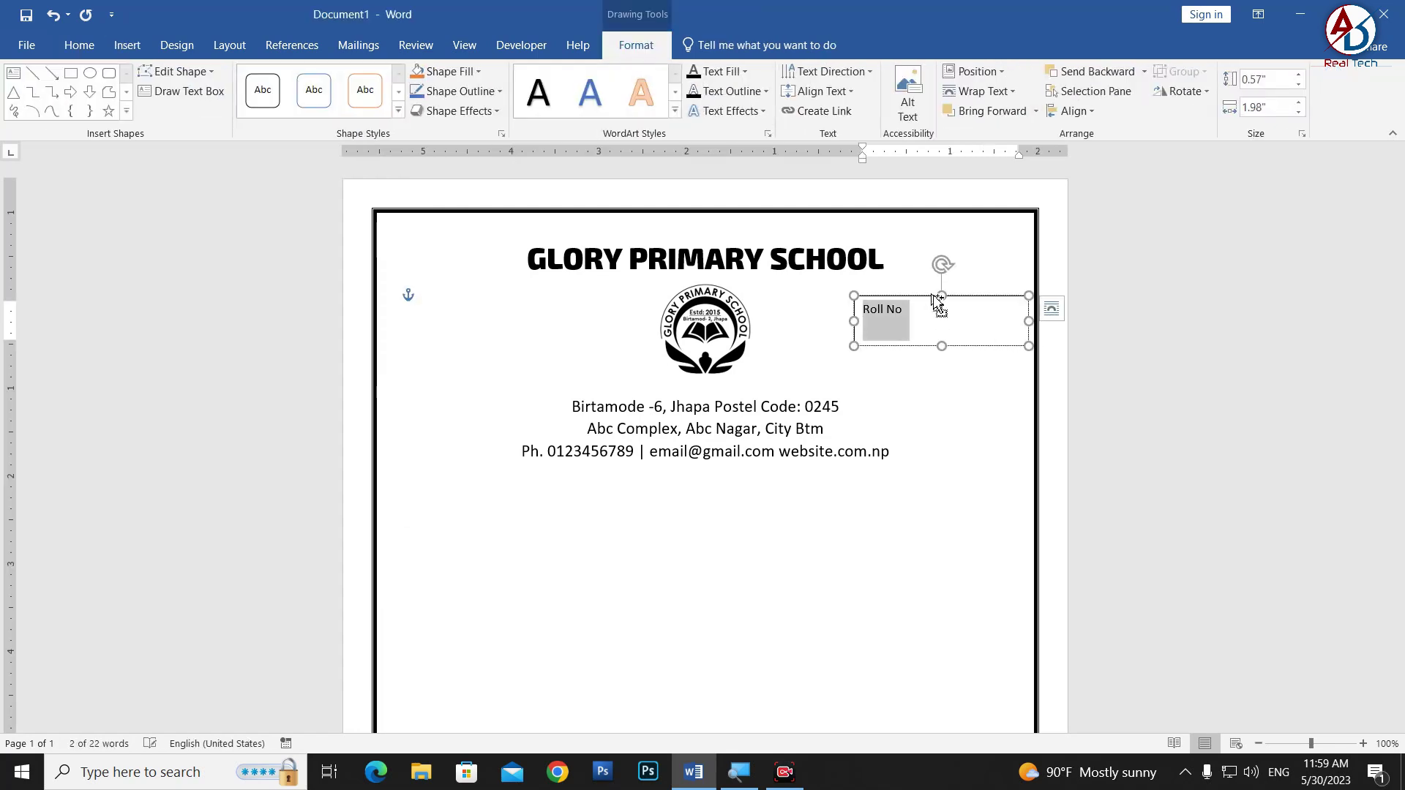
{"action": "key", "text": "ctrl+shift+period"}
{"action": "key", "text": "ctrl+shift+period"}
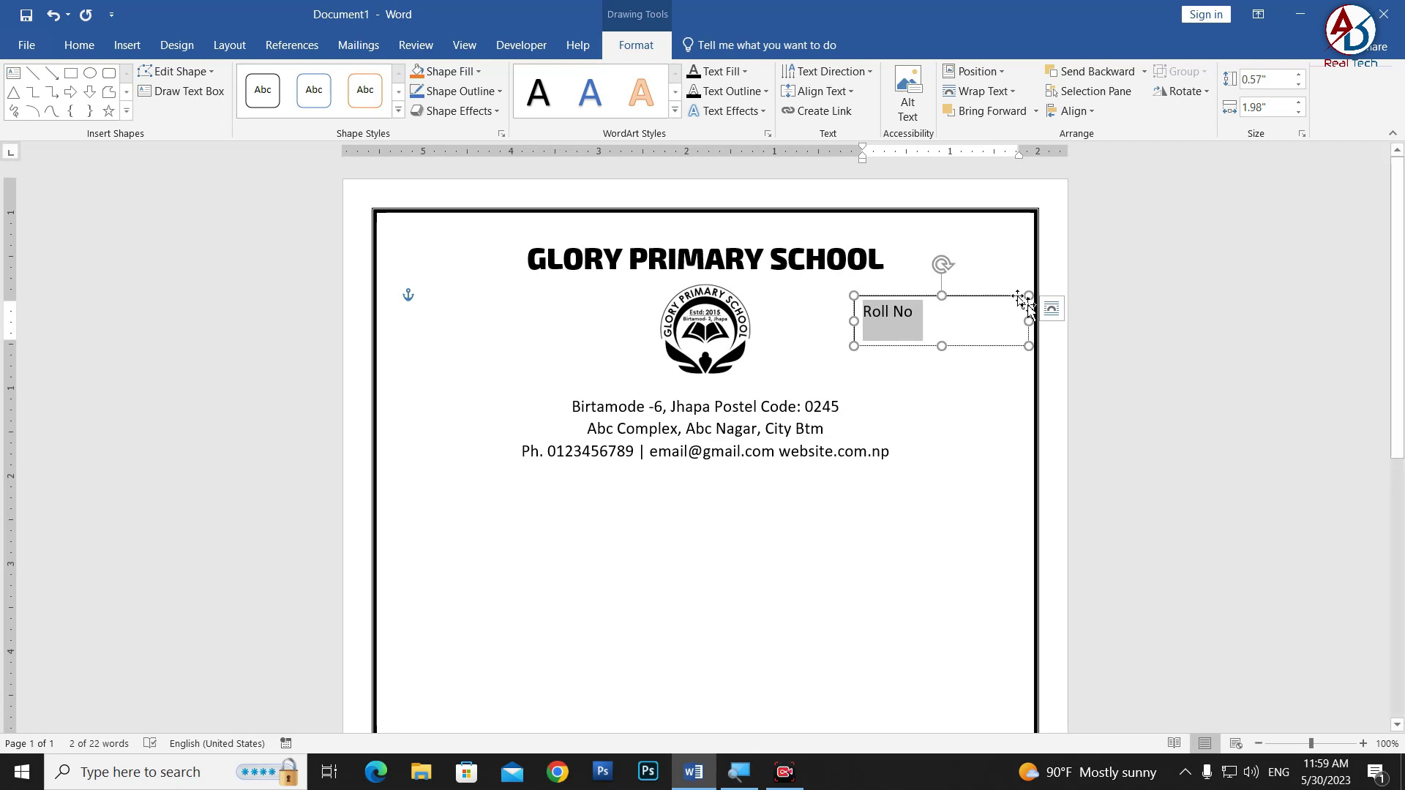
Remove the Roll No box's fill and outline
{"action": "left_click", "coordinate": [476, 73]}
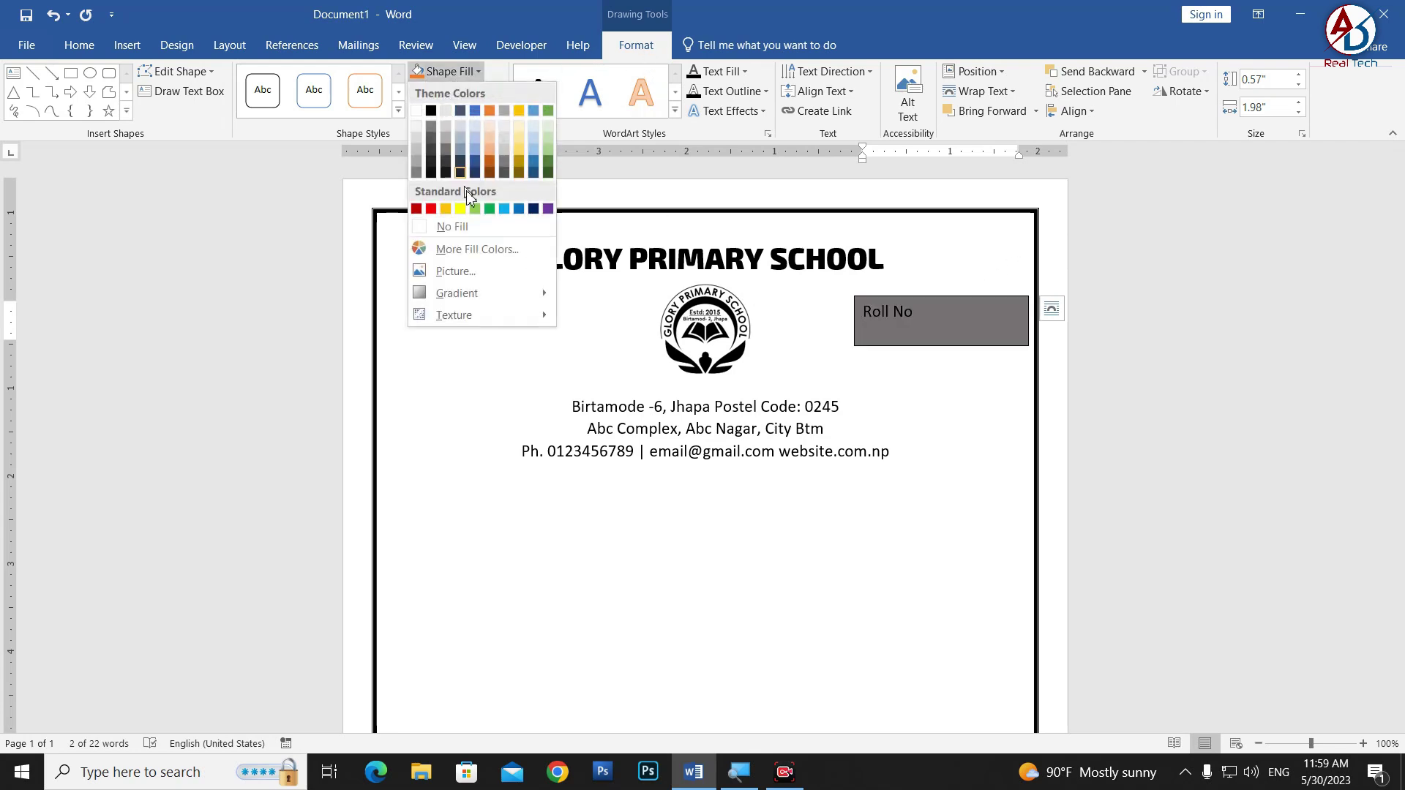
{"action": "left_click", "coordinate": [461, 226]}
{"action": "left_click", "coordinate": [460, 91]}
{"action": "left_click", "coordinate": [476, 247]}
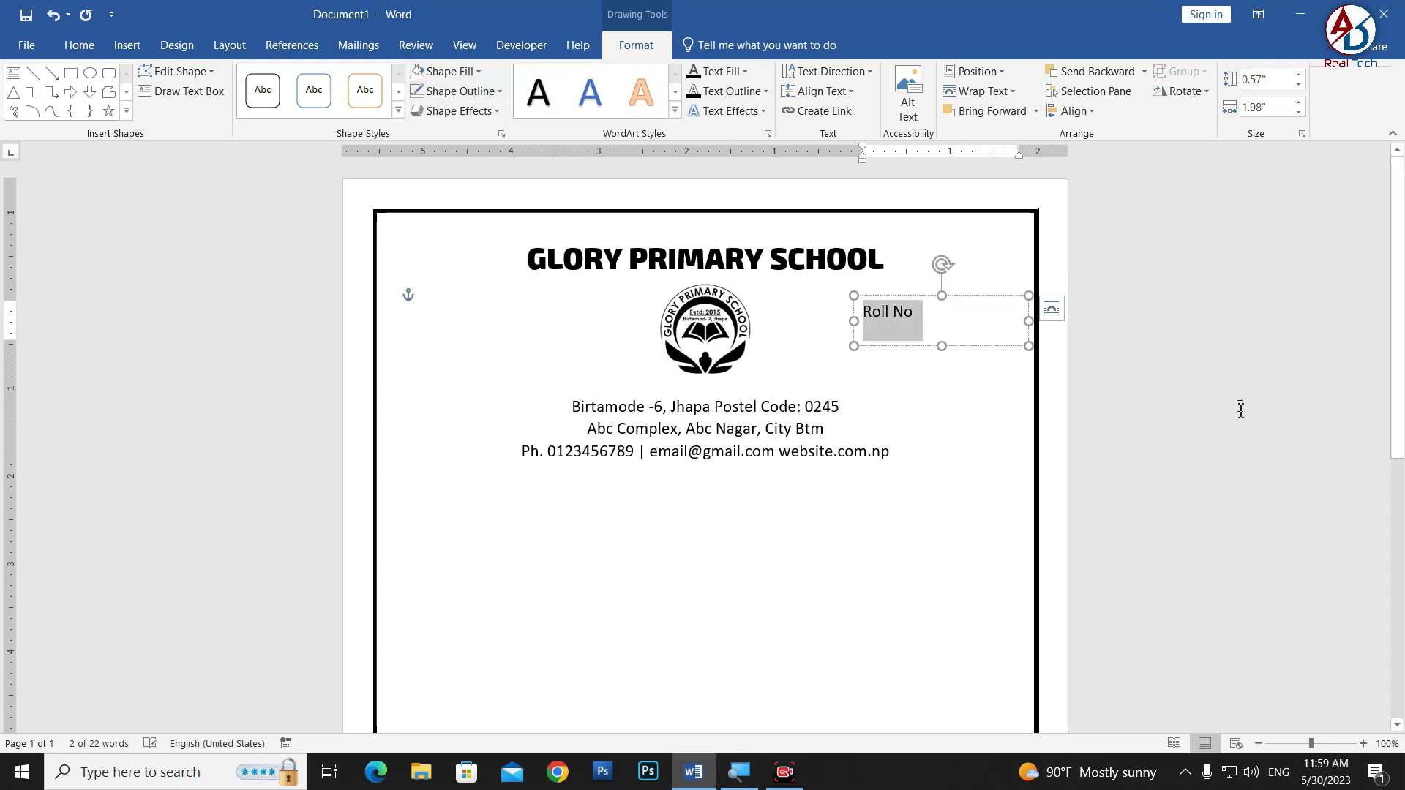
{"action": "left_click", "coordinate": [1239, 408]}
{"action": "scroll", "coordinate": [849, 484], "scroll_direction": "down", "scroll_amount": 6, "text": "ctrl"}
{"action": "scroll", "coordinate": [850, 484], "scroll_direction": "up", "scroll_amount": 6, "text": "ctrl"}
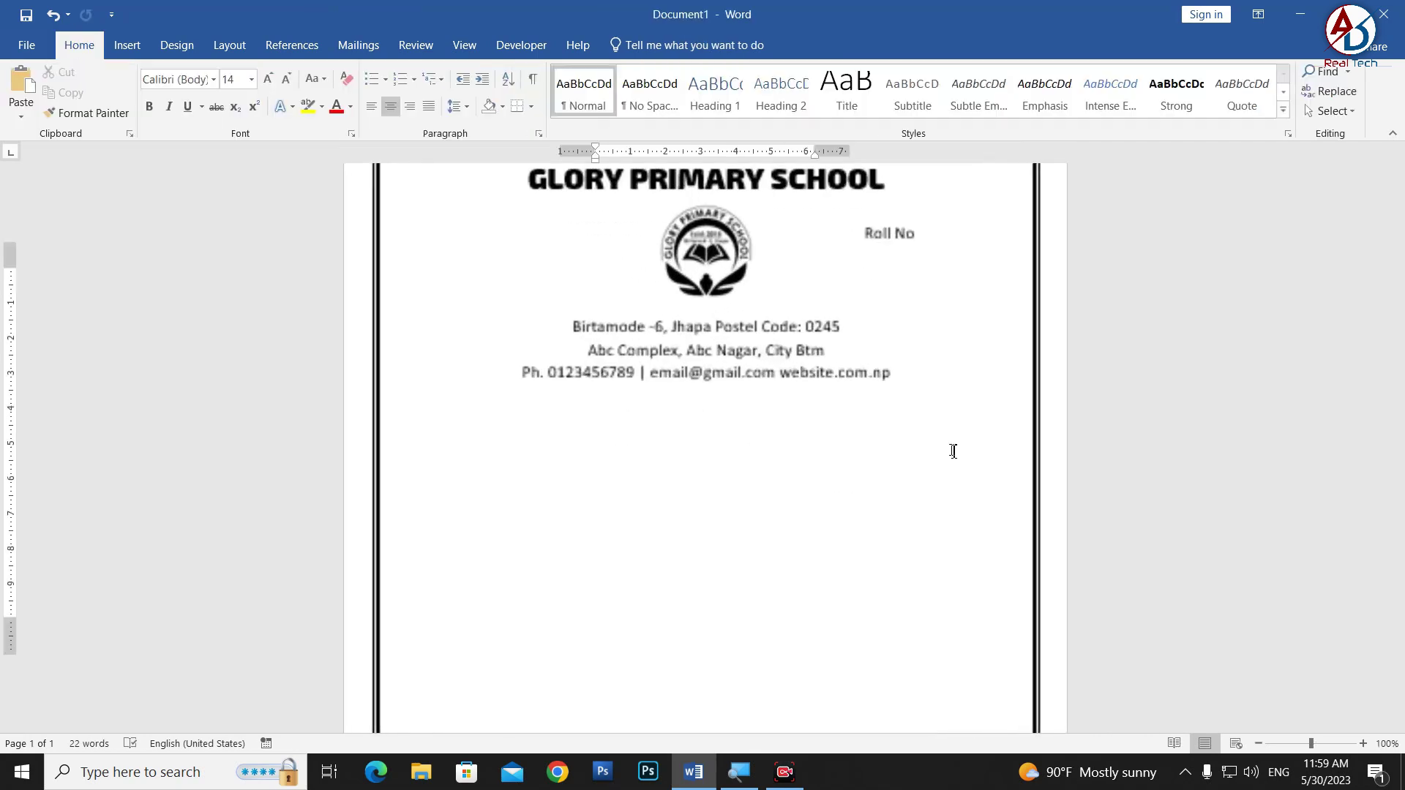
{"action": "scroll", "coordinate": [896, 447], "scroll_direction": "down", "scroll_amount": 2}
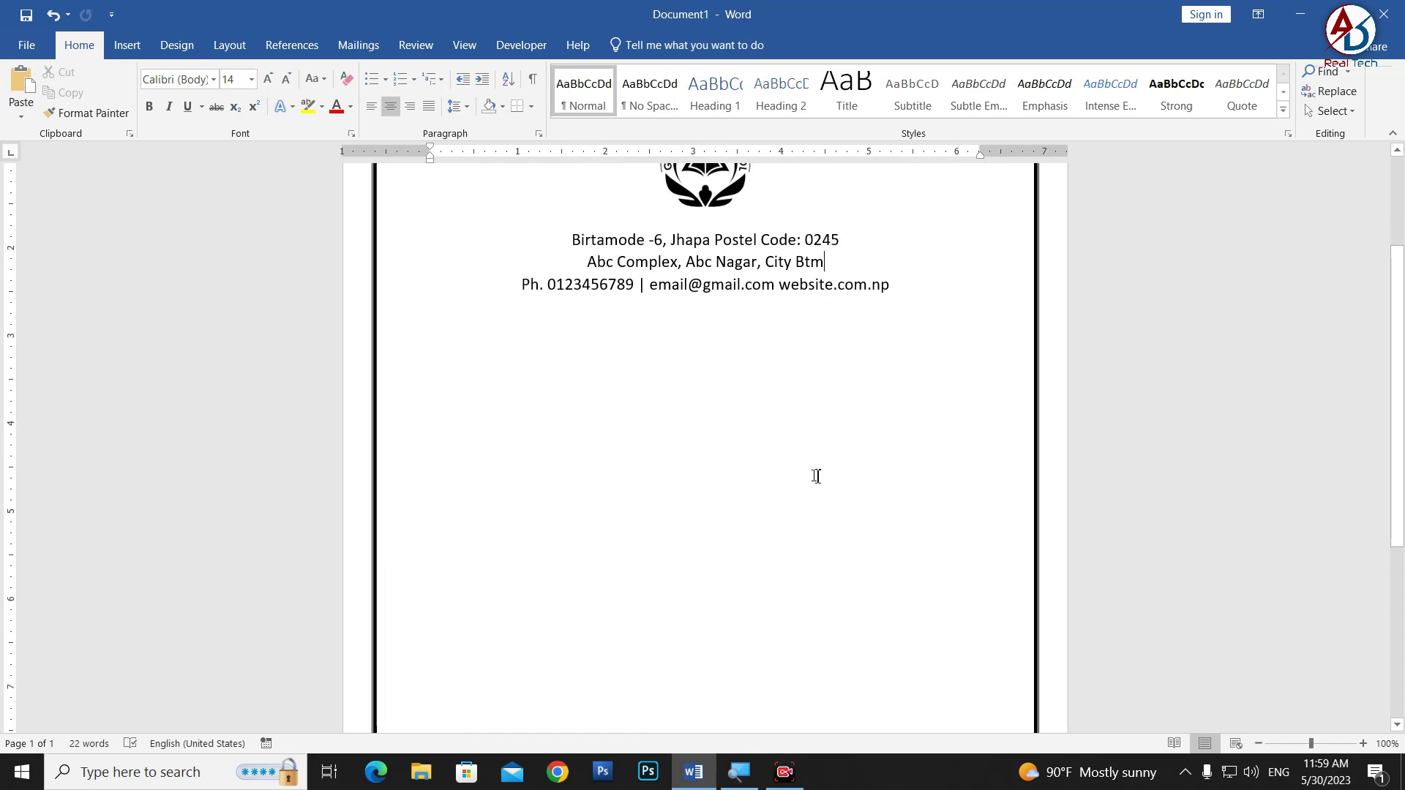
Draw a rectangle below the address lines with white fill and black outline
{"action": "left_click", "coordinate": [126, 45]}
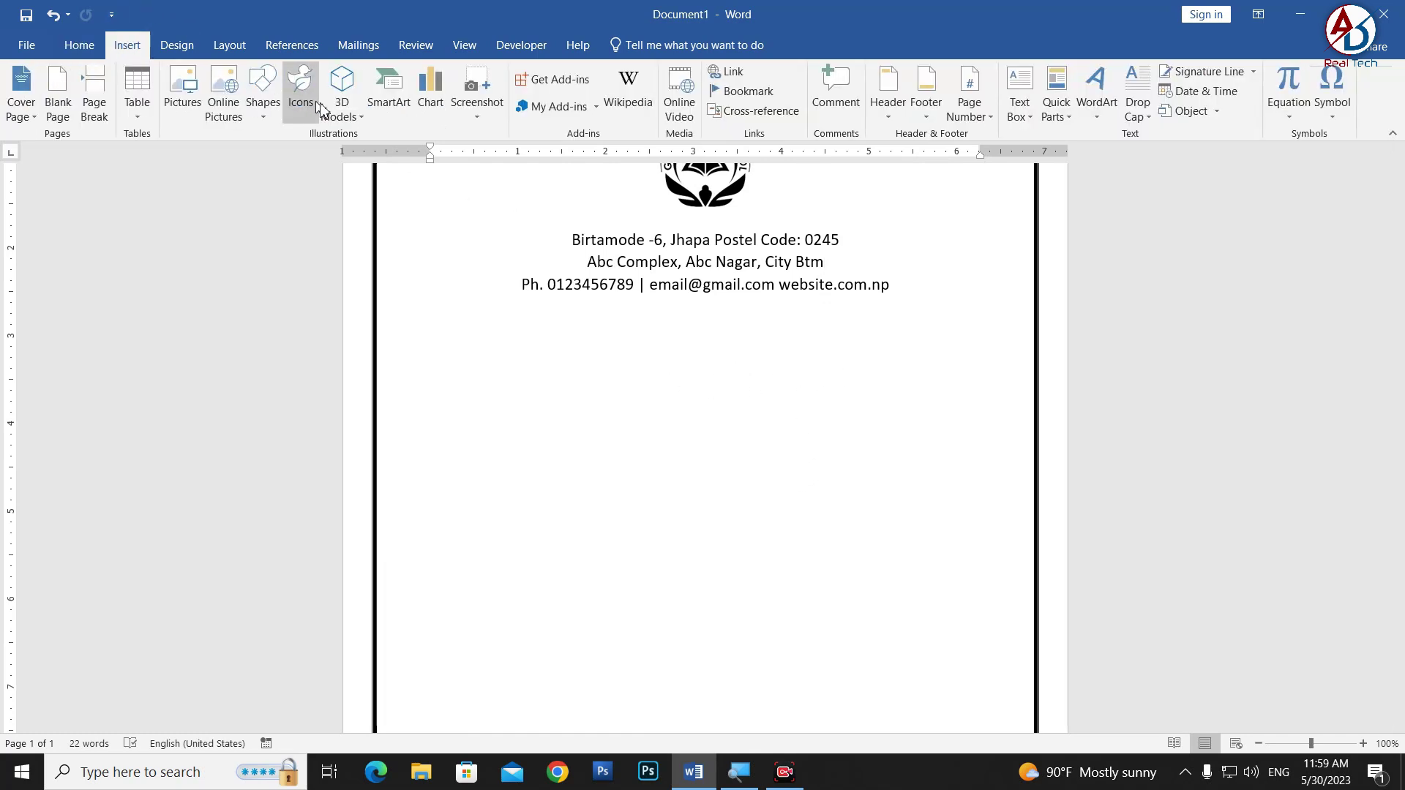
{"action": "left_click", "coordinate": [263, 107]}
{"action": "left_click", "coordinate": [314, 158]}
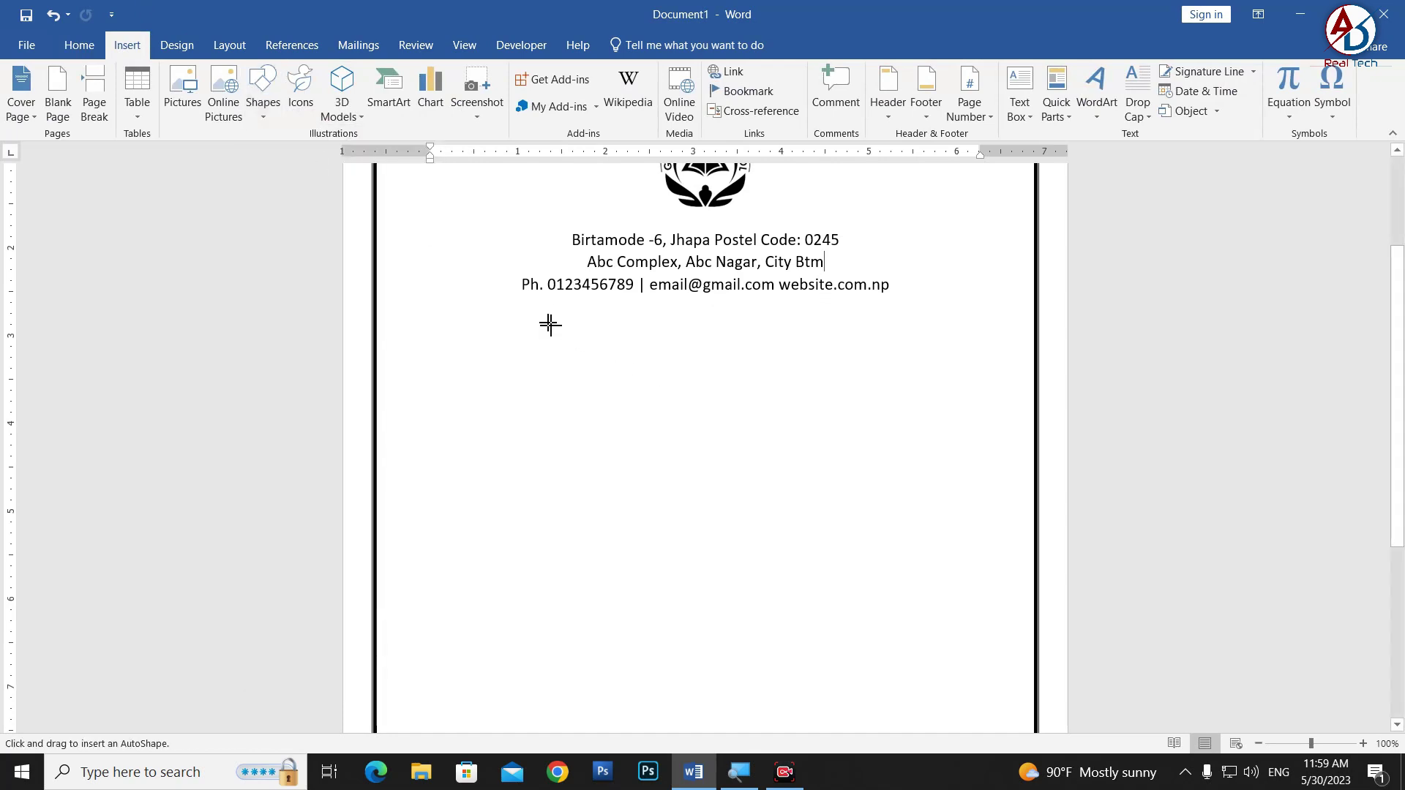
{"action": "left_click_drag", "start_coordinate": [549, 324], "coordinate": [890, 376]}
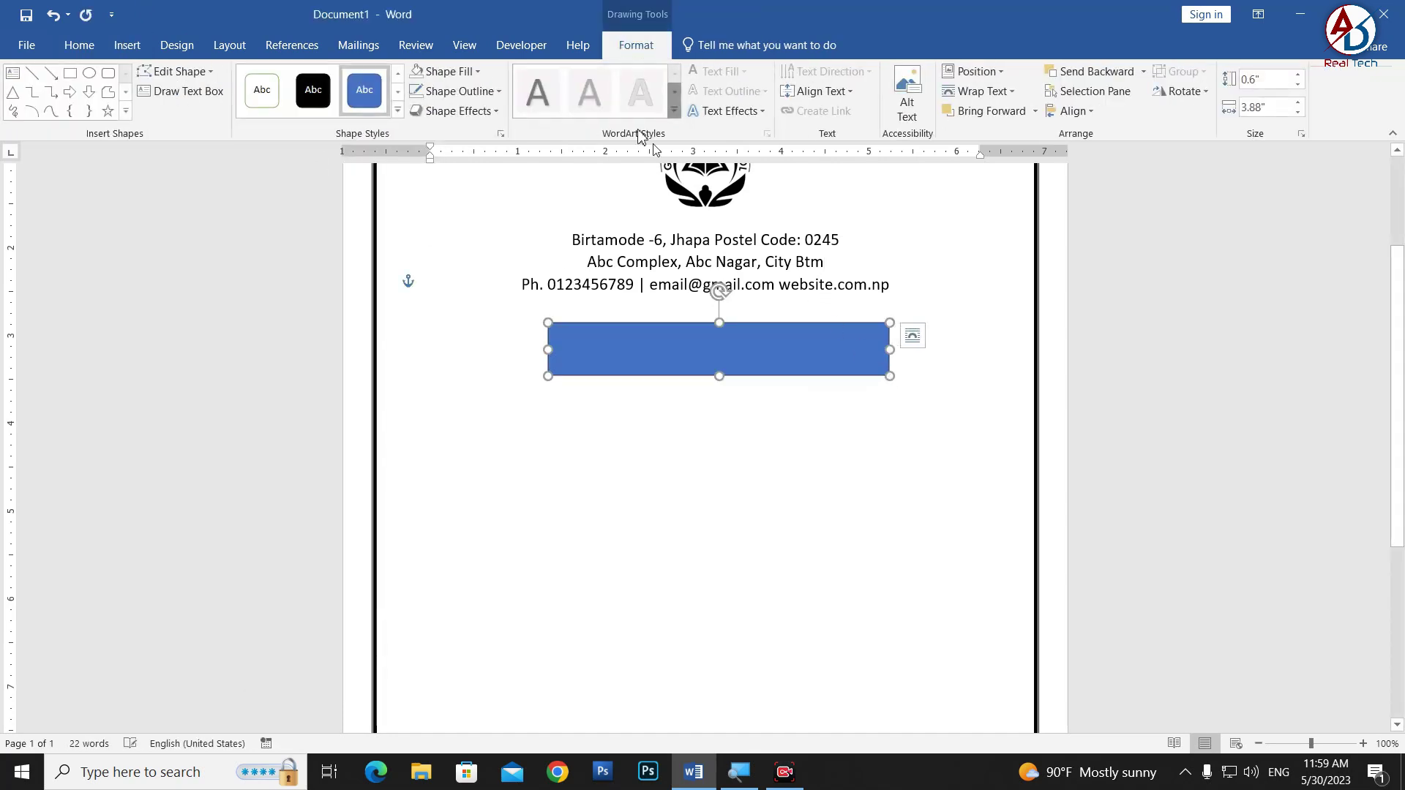
{"action": "left_click", "coordinate": [454, 71]}
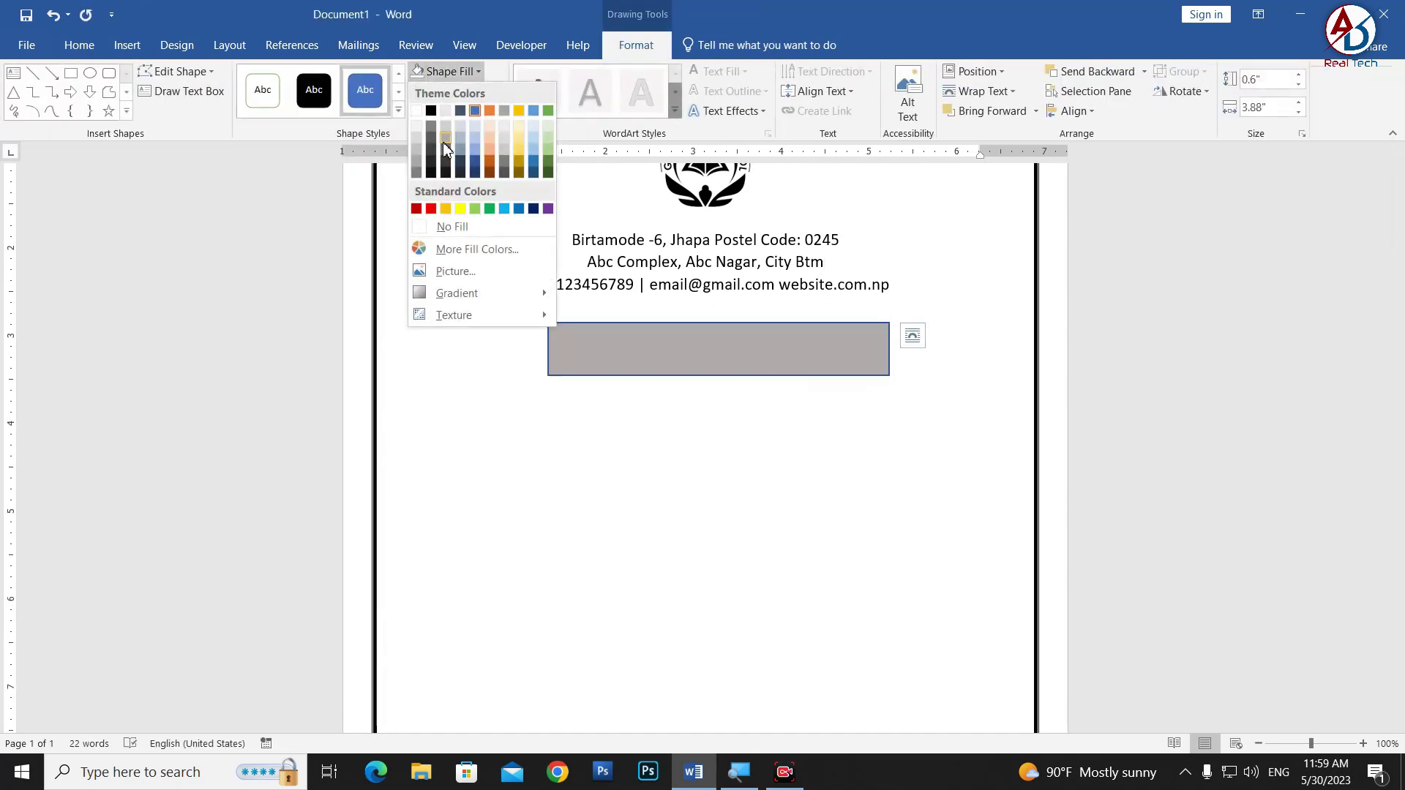
{"action": "left_click", "coordinate": [418, 111]}
{"action": "left_click", "coordinate": [458, 91]}
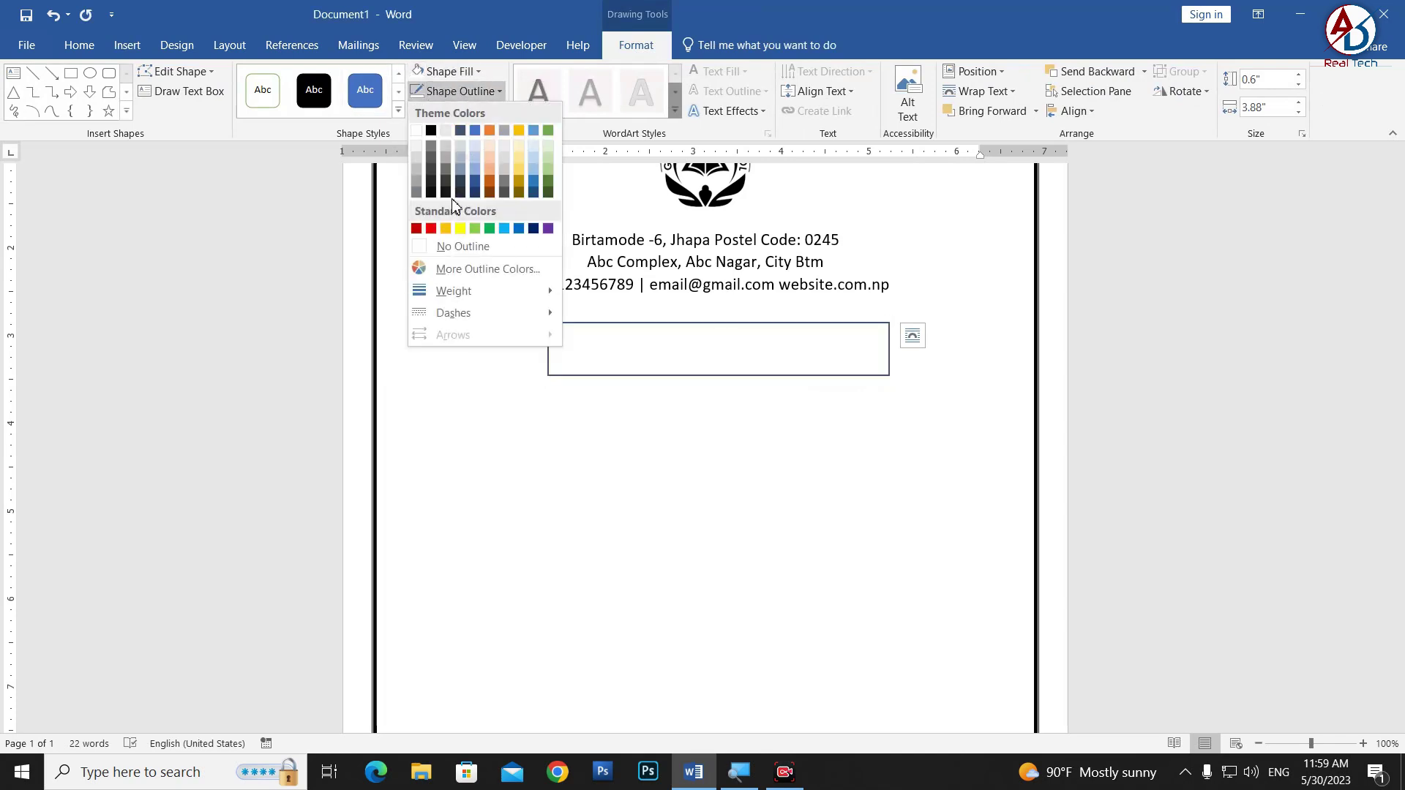
{"action": "left_click", "coordinate": [431, 130]}
Thicken the rectangle's outline and centre it horizontally on the page
{"action": "left_click", "coordinate": [460, 90]}
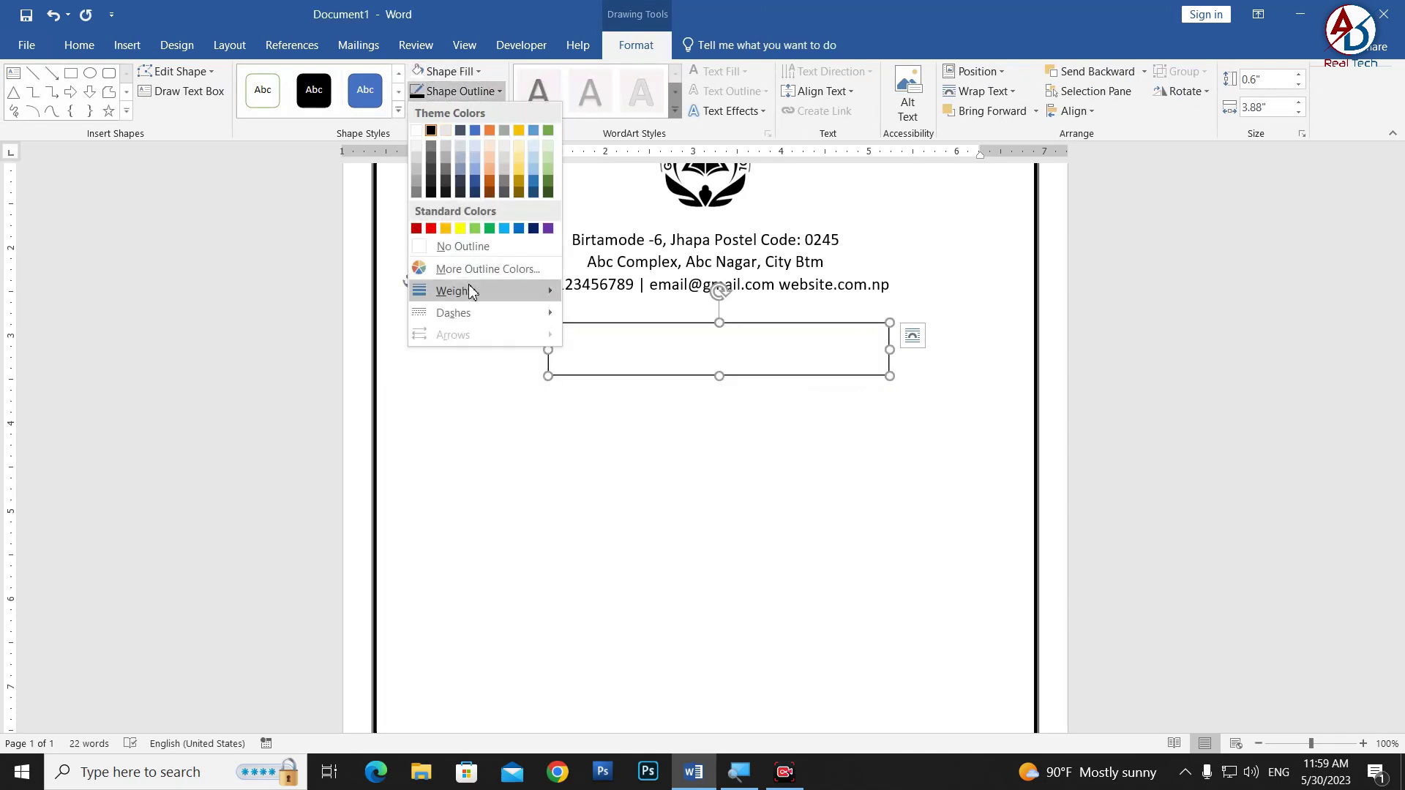
{"action": "mouse_move", "coordinate": [454, 292]}
{"action": "left_click", "coordinate": [635, 370]}
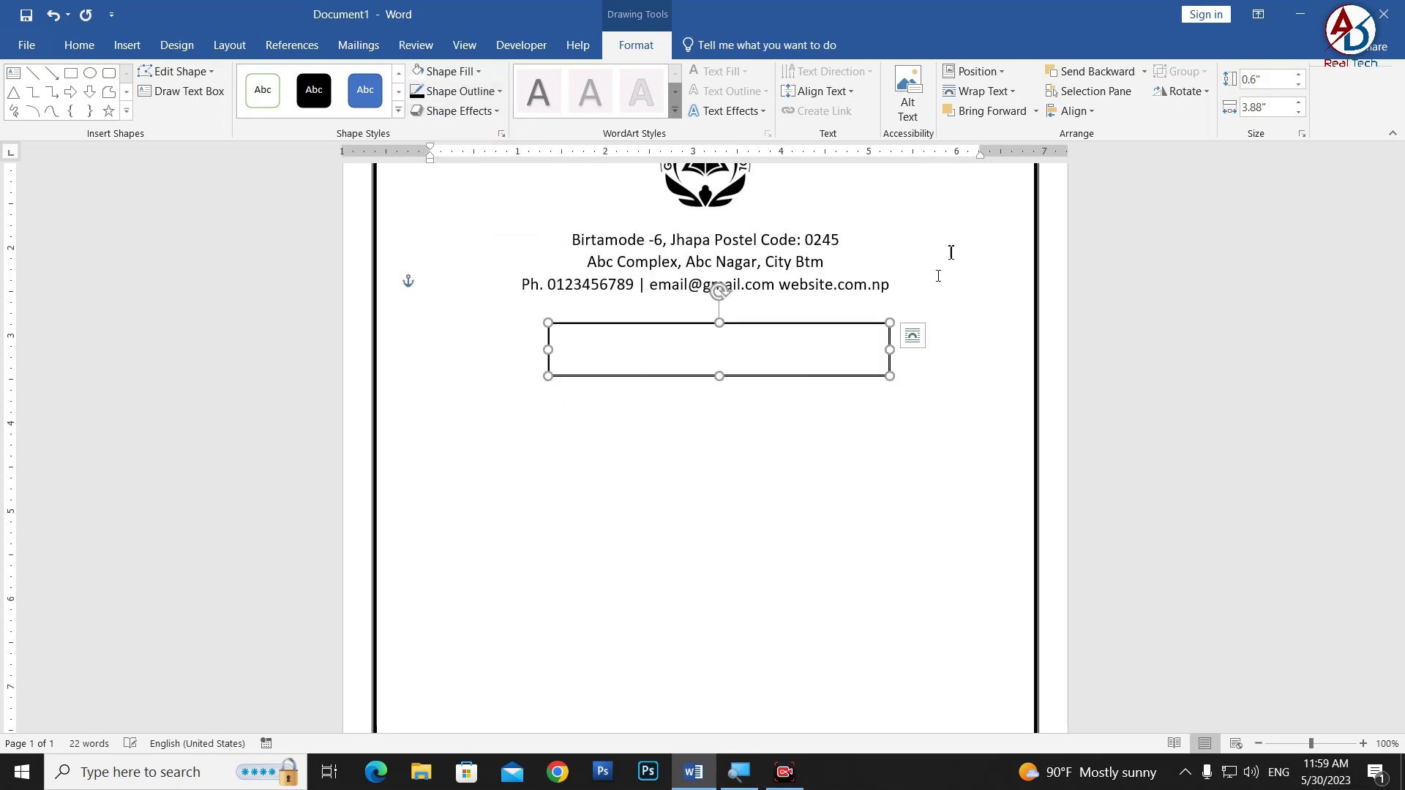
{"action": "left_click", "coordinate": [1094, 112]}
{"action": "left_click", "coordinate": [1093, 158]}
{"action": "left_click", "coordinate": [941, 388]}
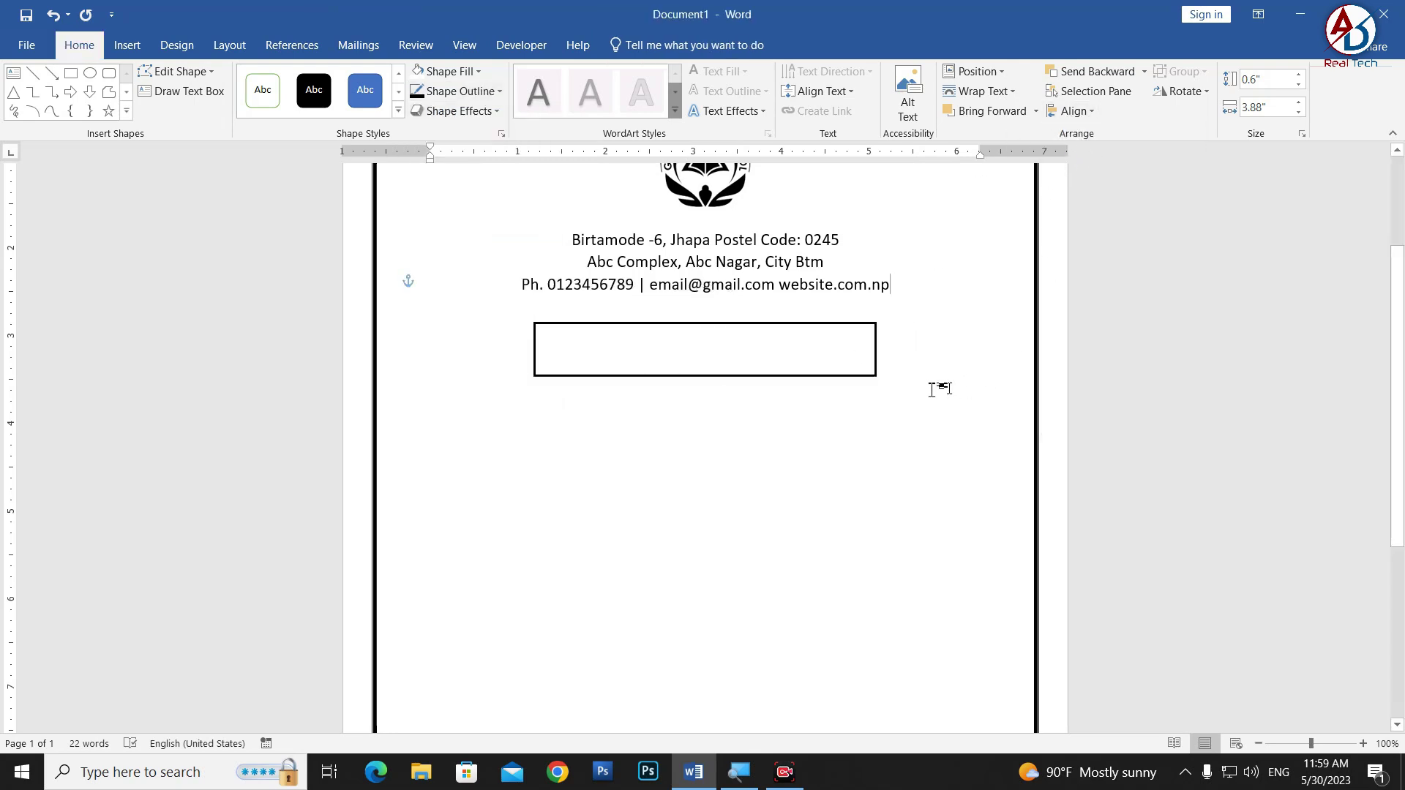
Move the rectangle down slightly, reduce its height, and narrow it
{"action": "scroll", "coordinate": [761, 487], "scroll_direction": "up", "scroll_amount": 3}
{"action": "left_click_drag", "start_coordinate": [783, 490], "coordinate": [784, 527]}
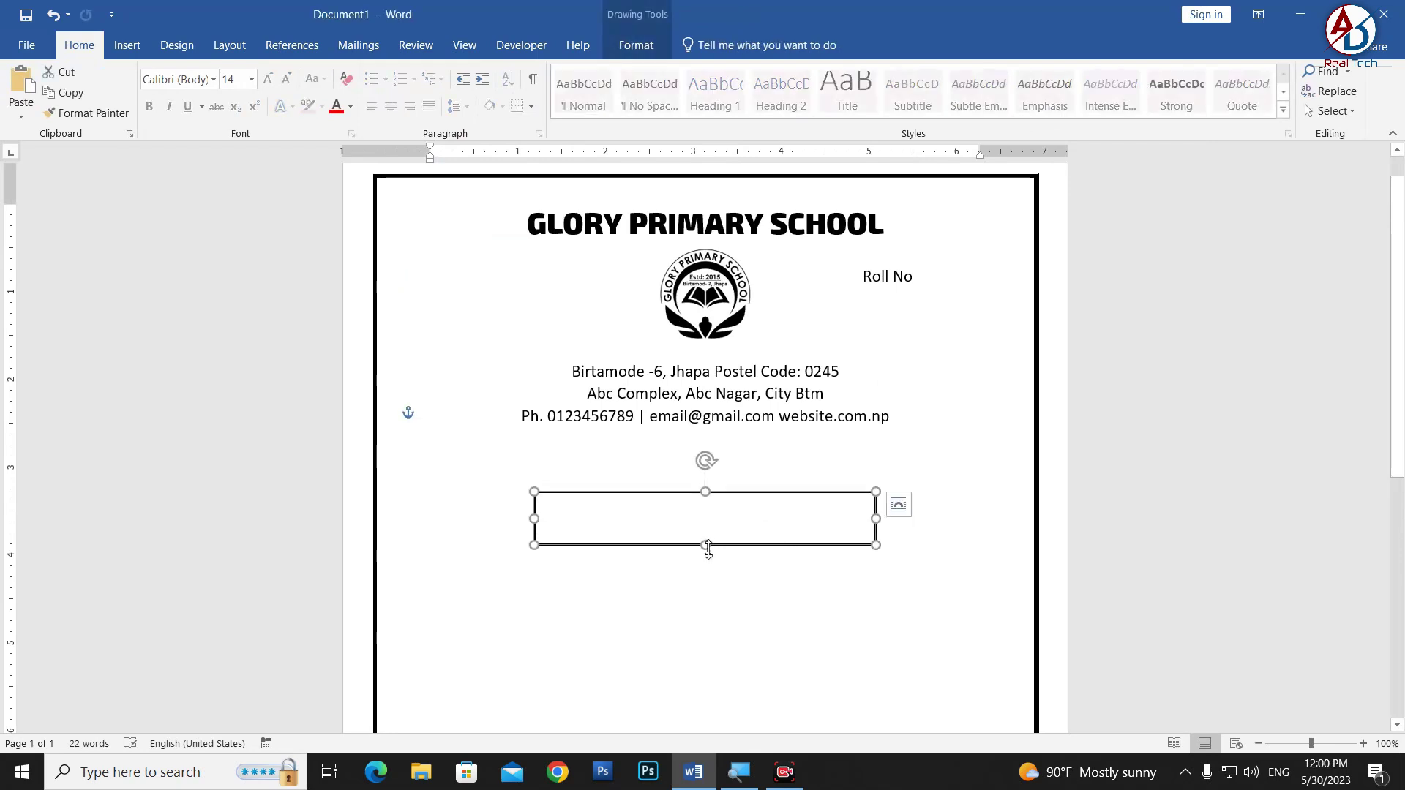
{"action": "left_click_drag", "start_coordinate": [706, 545], "coordinate": [707, 533]}
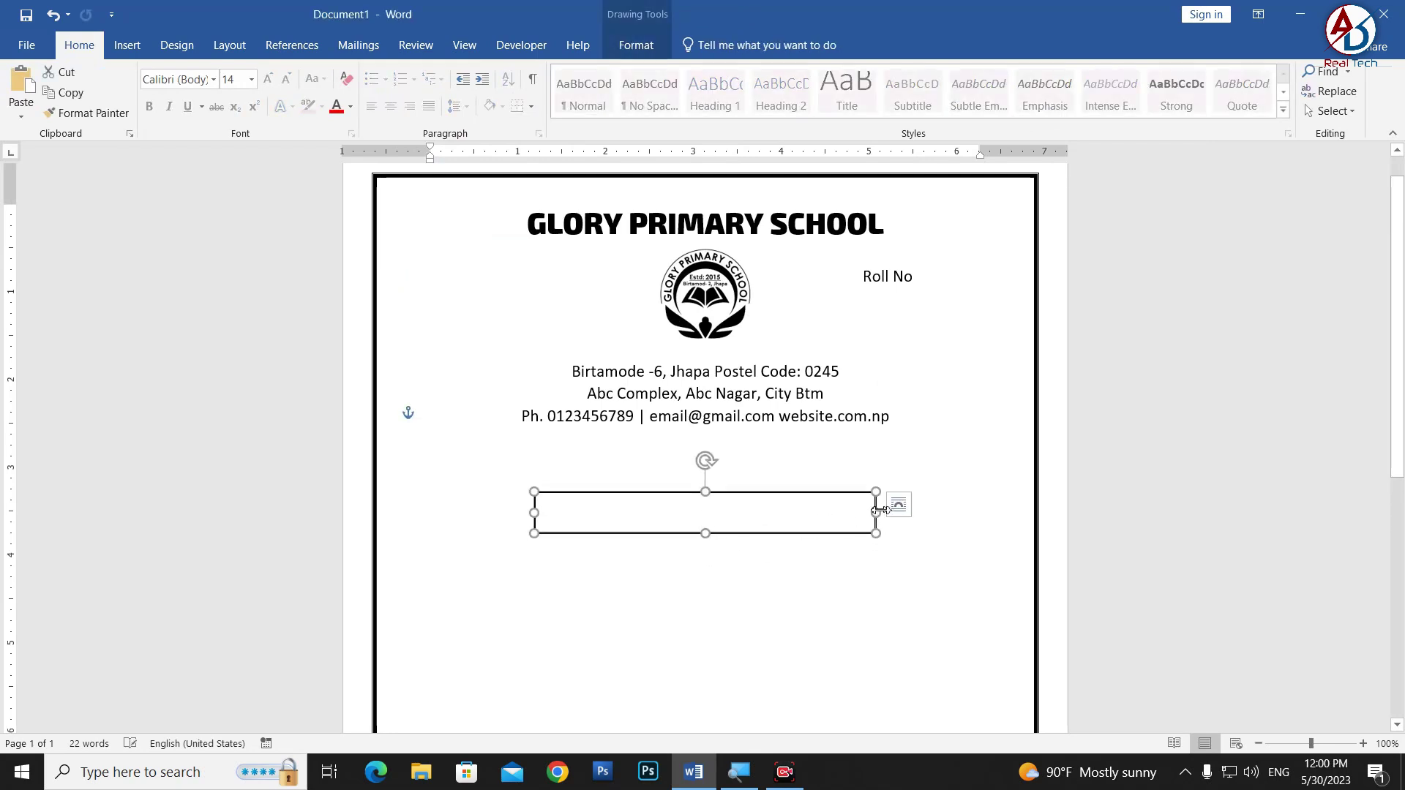
{"action": "left_click_drag", "start_coordinate": [877, 511], "coordinate": [856, 512]}
{"action": "left_click", "coordinate": [849, 527]}
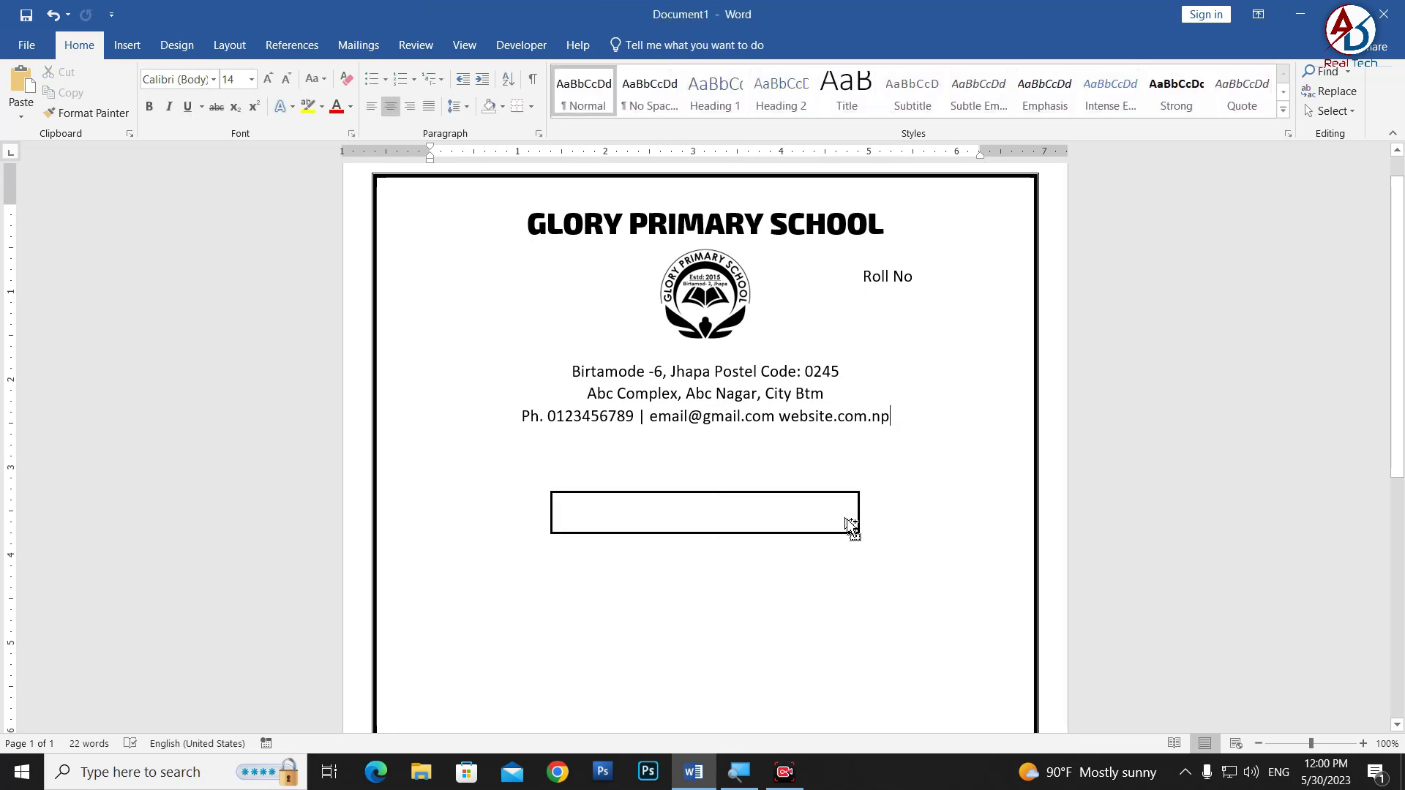
{"action": "scroll", "coordinate": [849, 523], "scroll_direction": "down", "scroll_amount": 5}
{"action": "scroll", "coordinate": [762, 476], "scroll_direction": "up", "scroll_amount": 4}
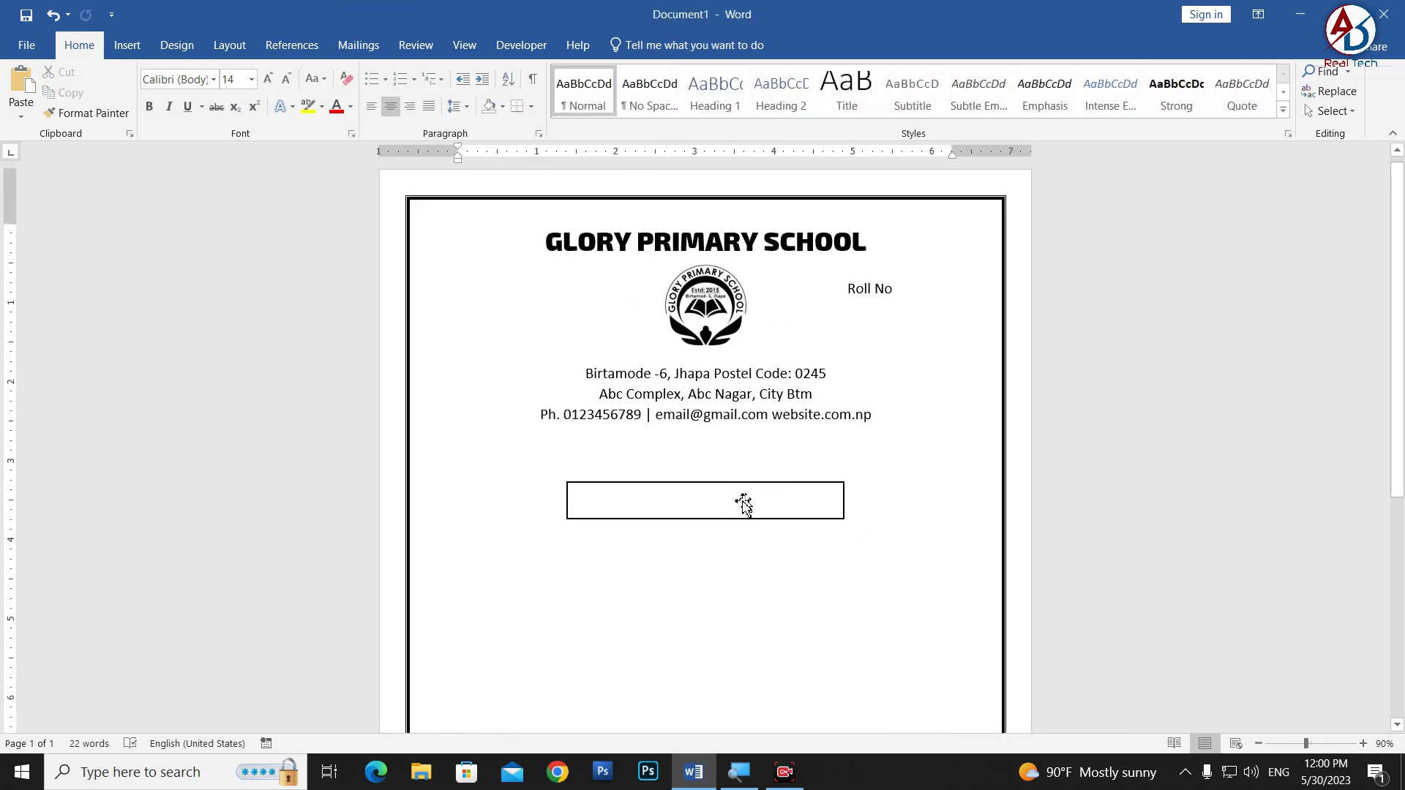
Draw a square photo frame right of the rectangle with no fill and a thicker outline
{"action": "left_click", "coordinate": [126, 44]}
{"action": "left_click", "coordinate": [264, 103]}
{"action": "left_click", "coordinate": [311, 156]}
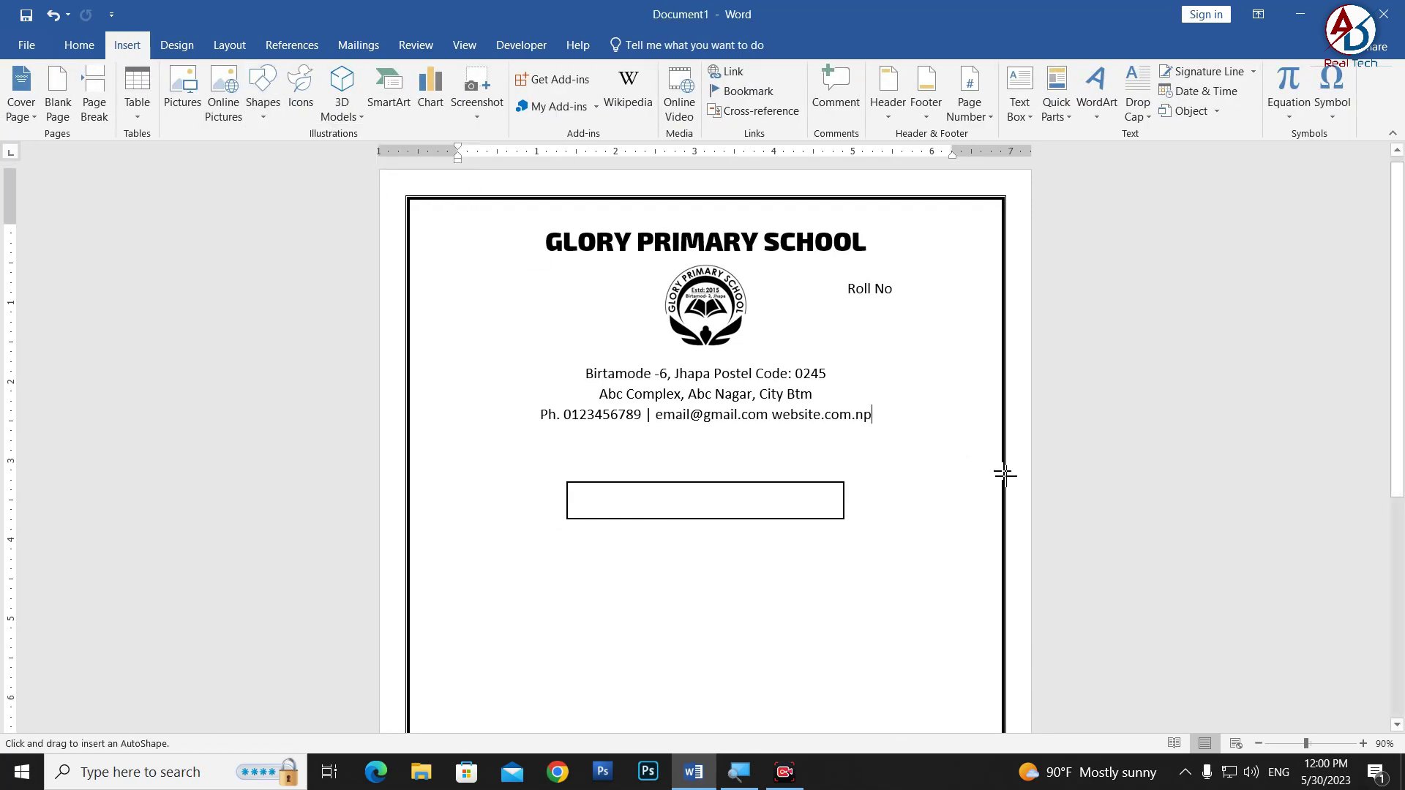
{"action": "left_click_drag", "start_coordinate": [873, 444], "coordinate": [986, 567]}
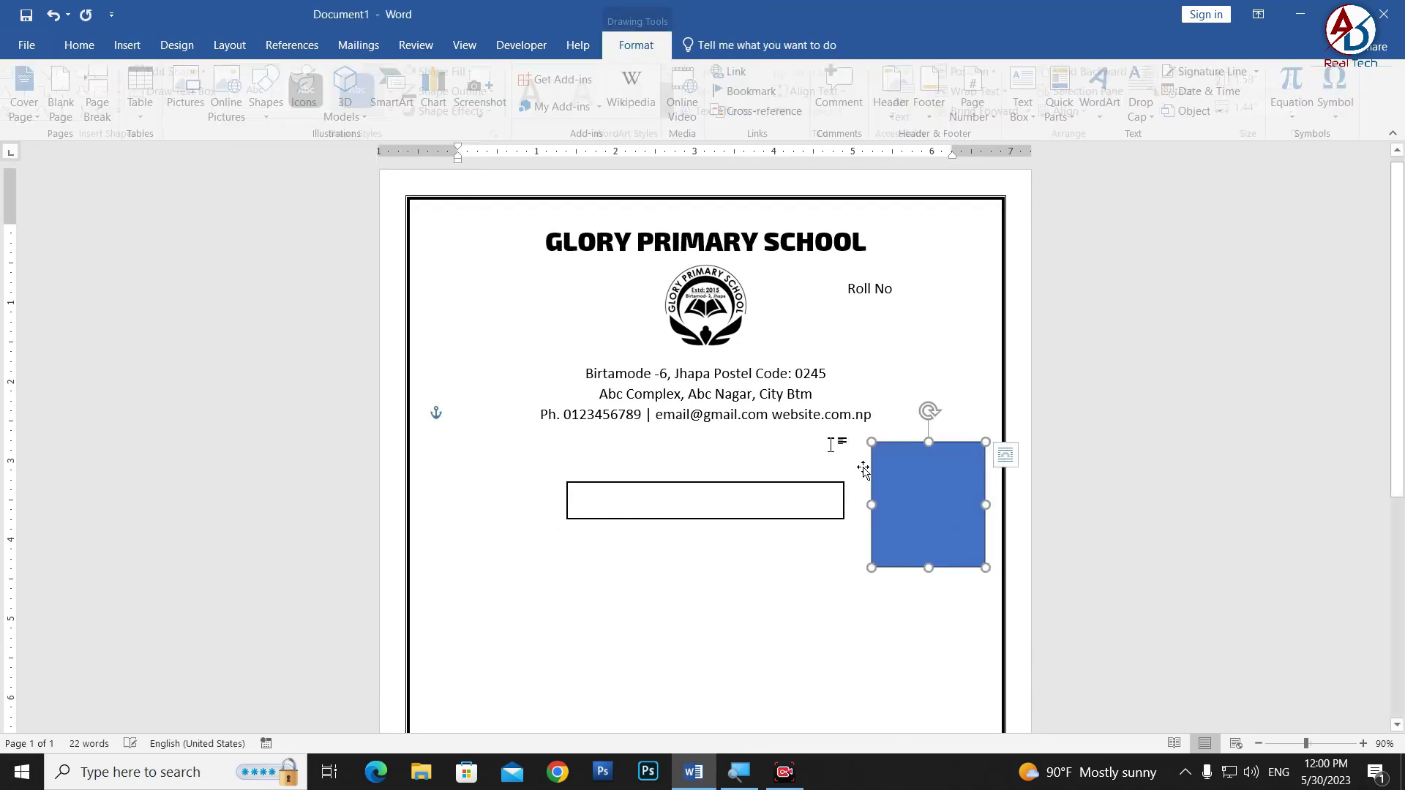
{"action": "left_click", "coordinate": [448, 72]}
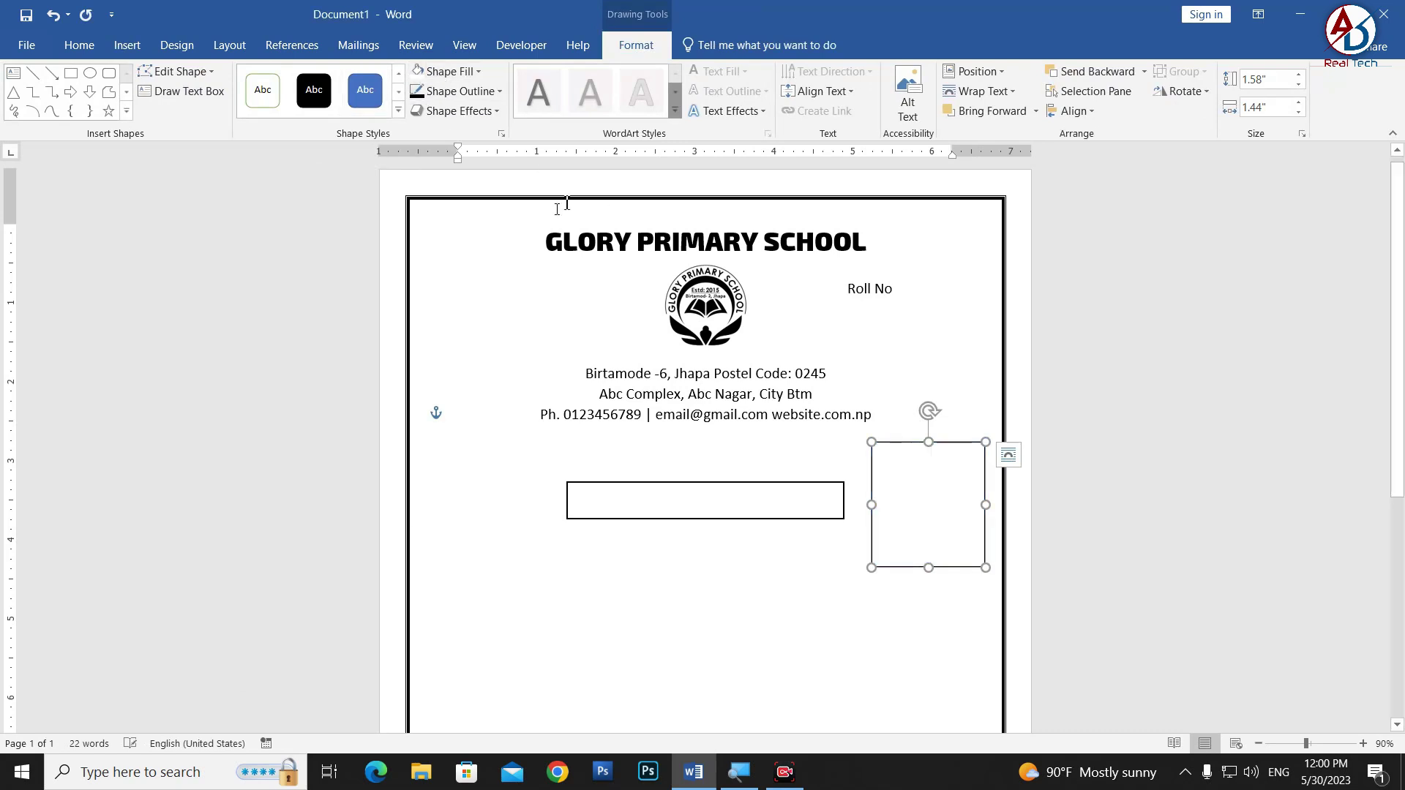
{"action": "left_click", "coordinate": [477, 96]}
{"action": "mouse_move", "coordinate": [454, 291]}
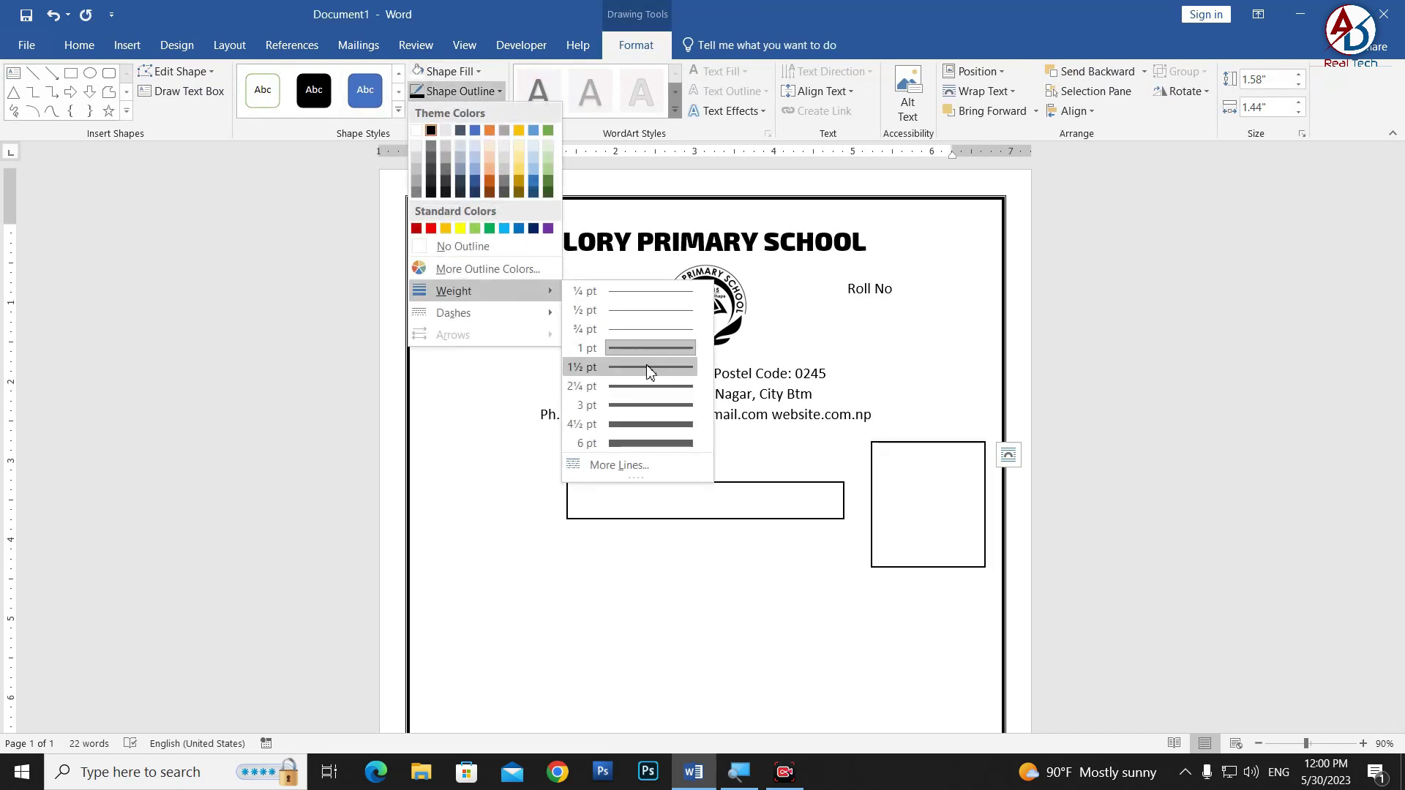
{"action": "left_click", "coordinate": [651, 372]}
{"action": "left_click", "coordinate": [1180, 533]}
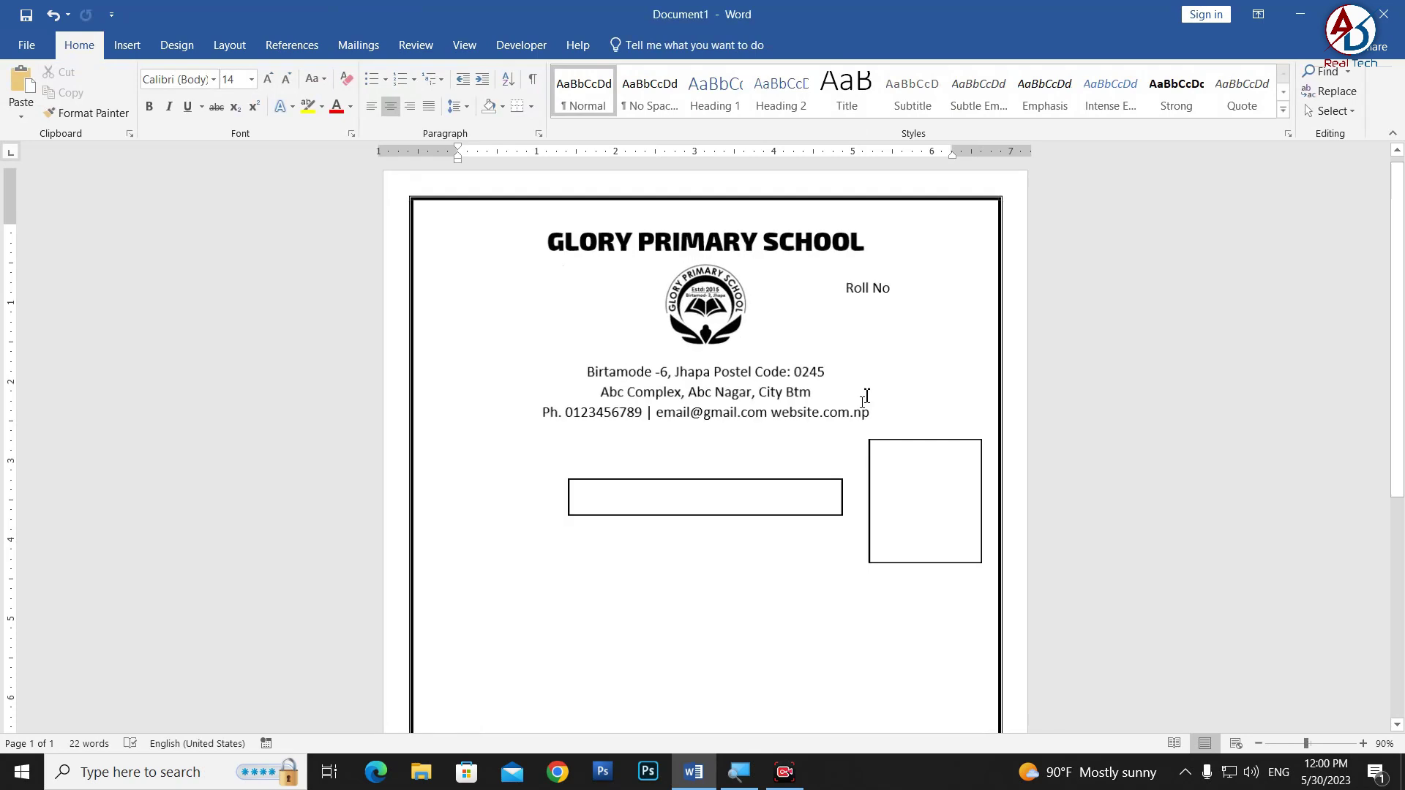
{"action": "left_click", "coordinate": [873, 291]}
Copy the Roll No box into the square, retype it as 'PHOTO', centre and fit it
{"action": "left_click", "coordinate": [955, 300]}
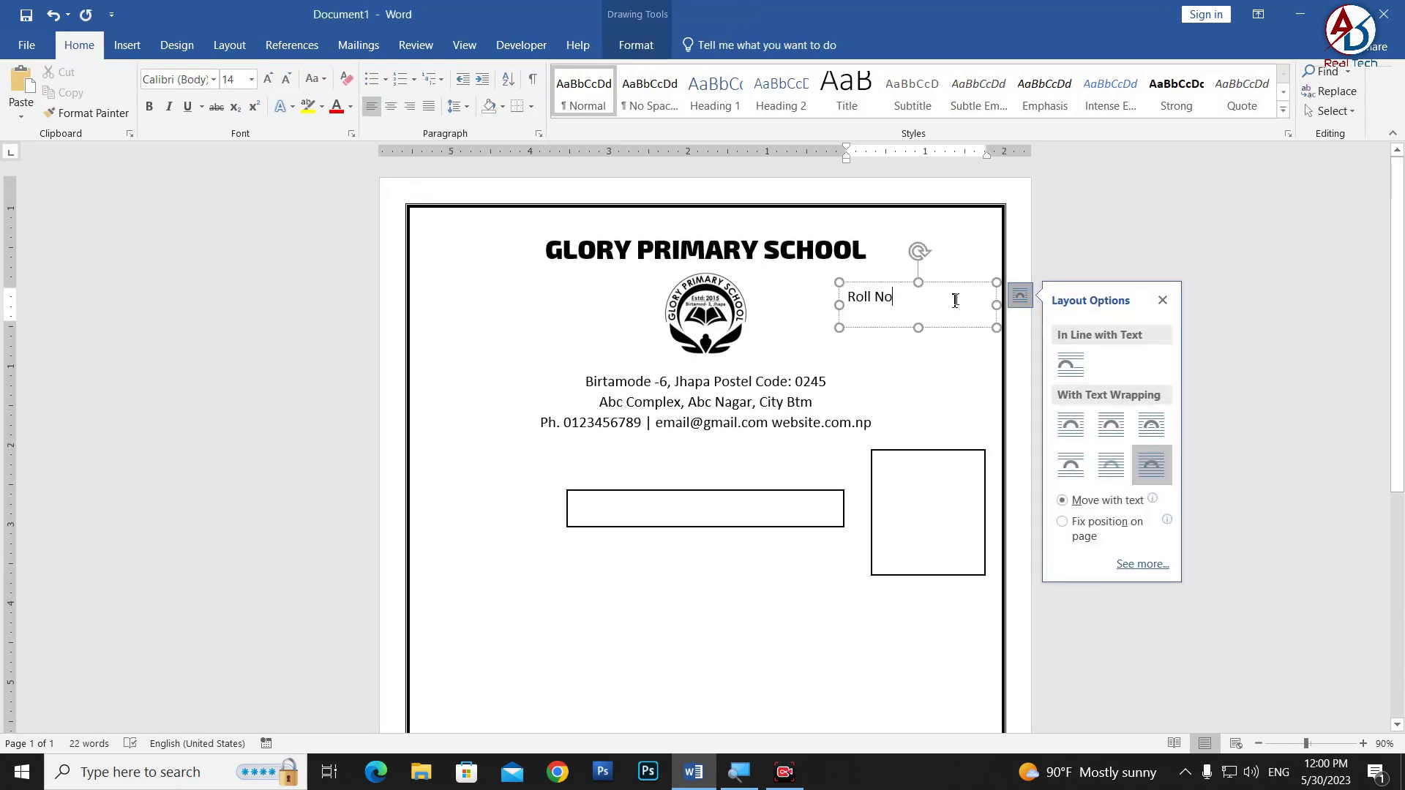
{"action": "mouse_move", "coordinate": [937, 291]}
{"action": "left_mouse_down", "text": "ctrl"}
{"action": "mouse_move", "coordinate": [938, 507]}
{"action": "mouse_move", "coordinate": [880, 515]}
{"action": "left_mouse_up", "text": "ctrl"}
{"action": "type", "text": "P"}
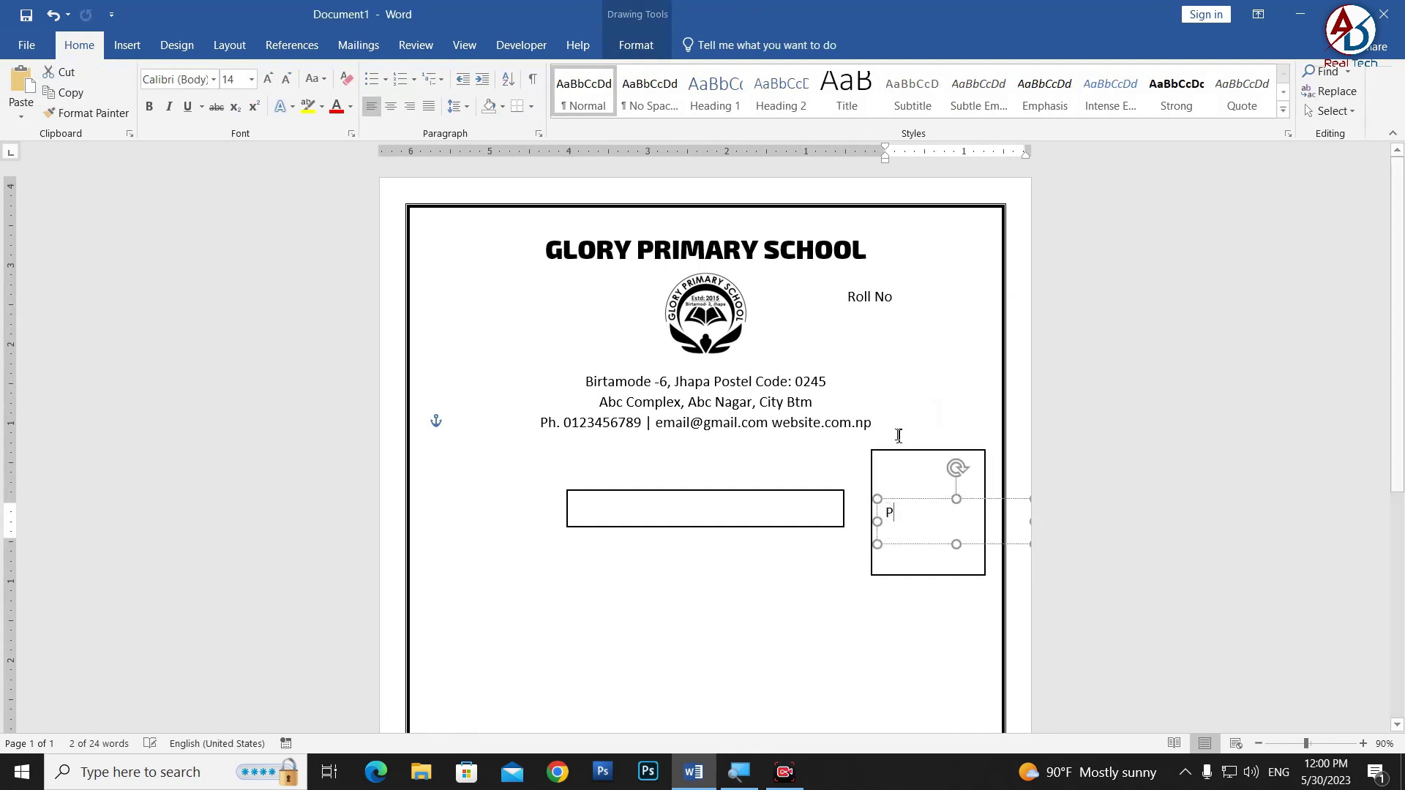
{"action": "type", "text": "HOTO"}
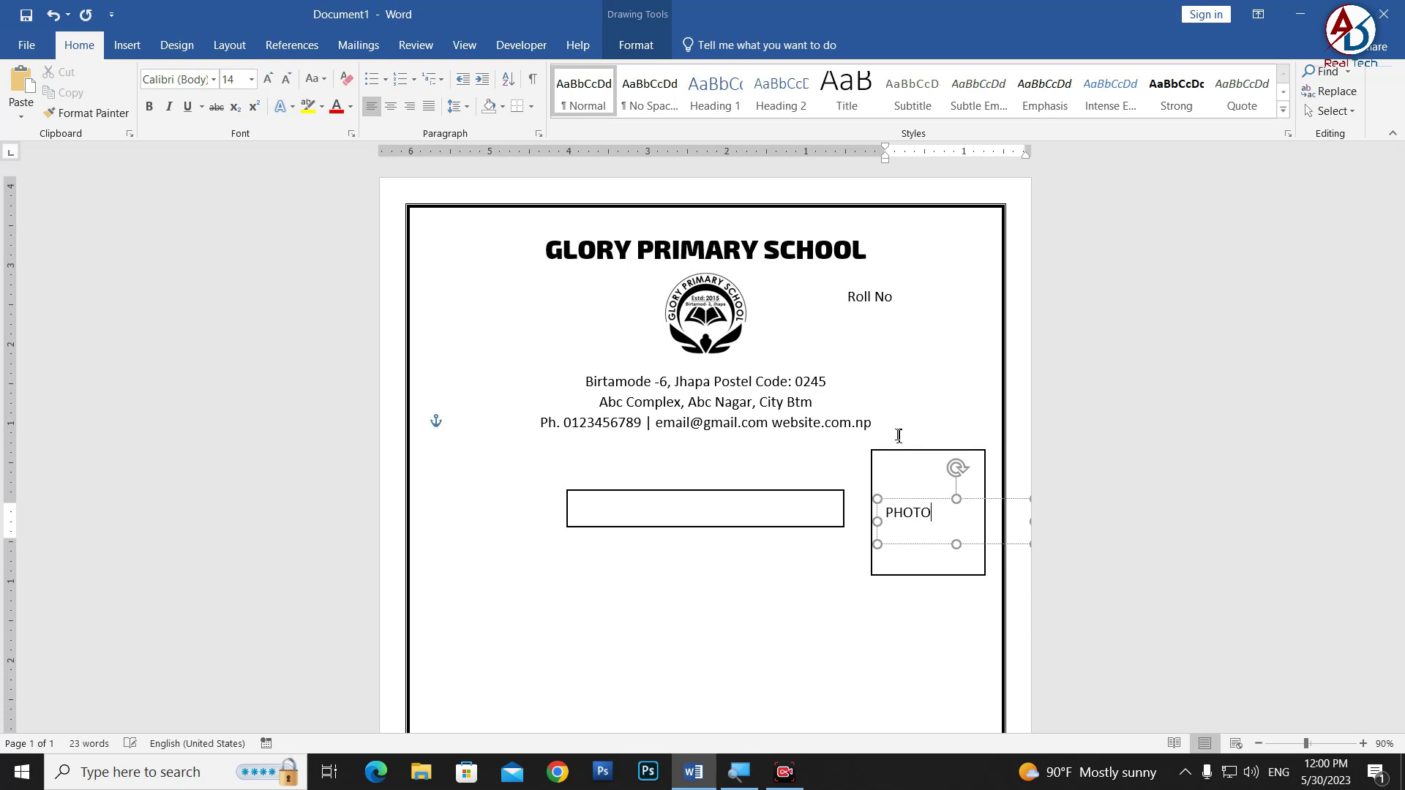
{"action": "key", "text": "ctrl+a"}
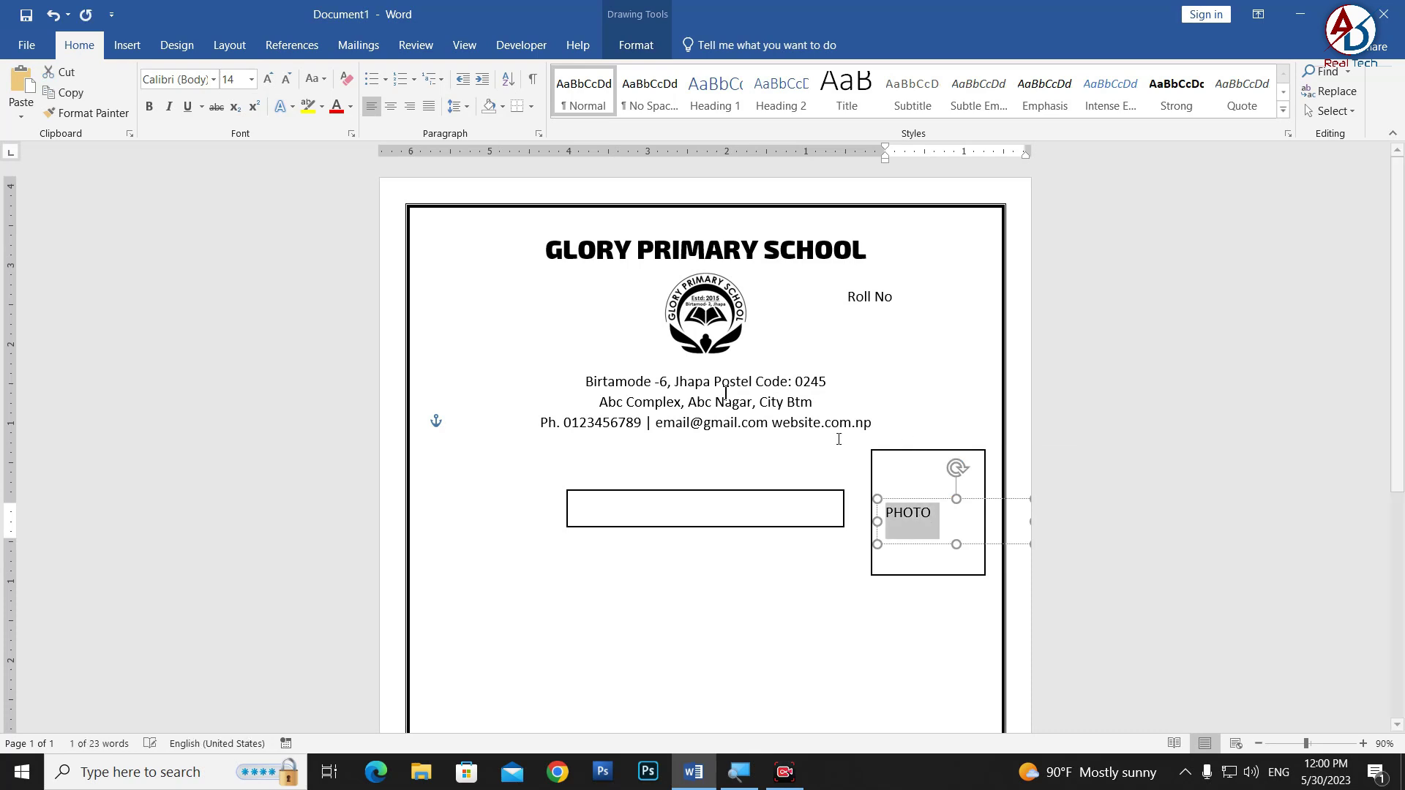
{"action": "left_click", "coordinate": [393, 108]}
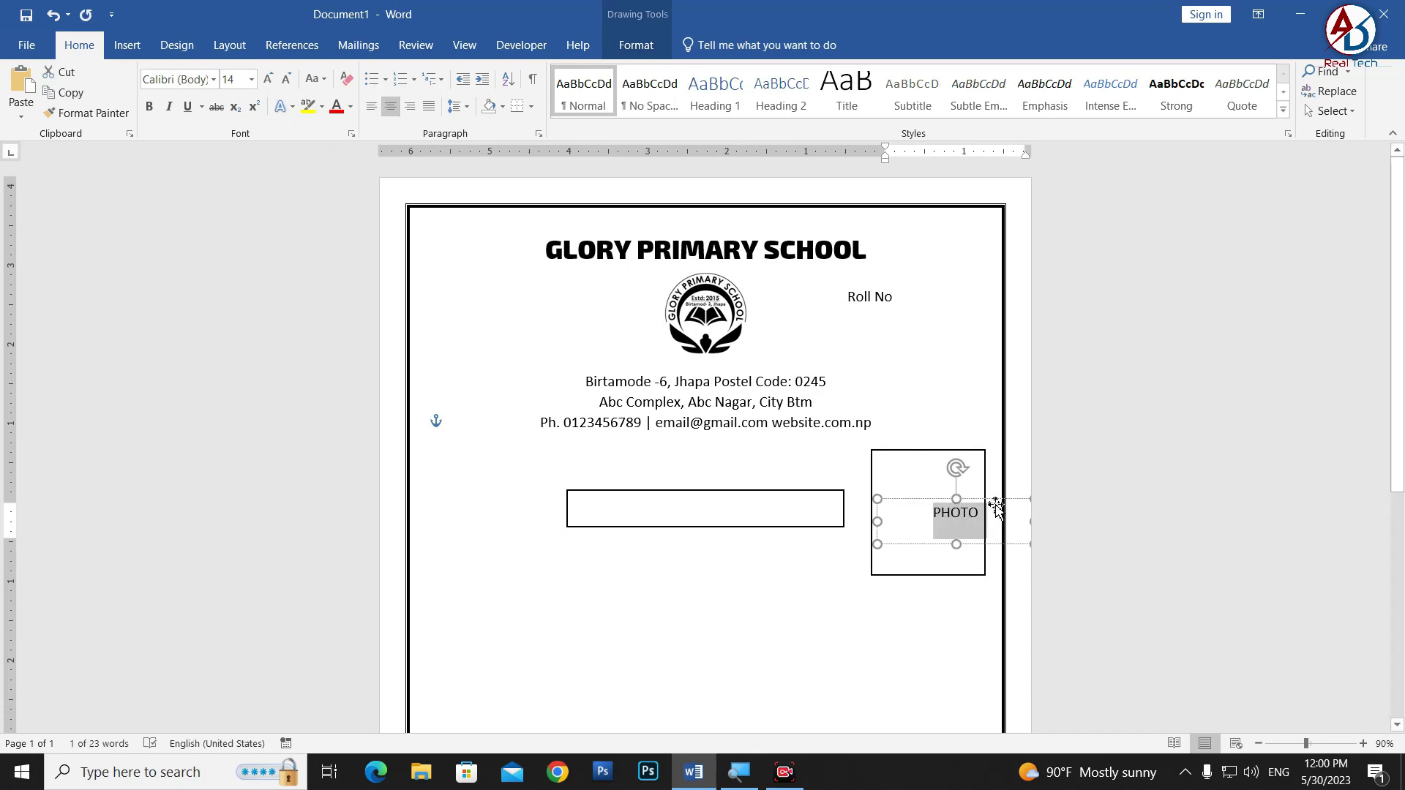
{"action": "mouse_move", "coordinate": [997, 505]}
{"action": "left_mouse_down"}
{"action": "mouse_move", "coordinate": [935, 523]}
{"action": "mouse_move", "coordinate": [962, 500]}
{"action": "left_mouse_up"}
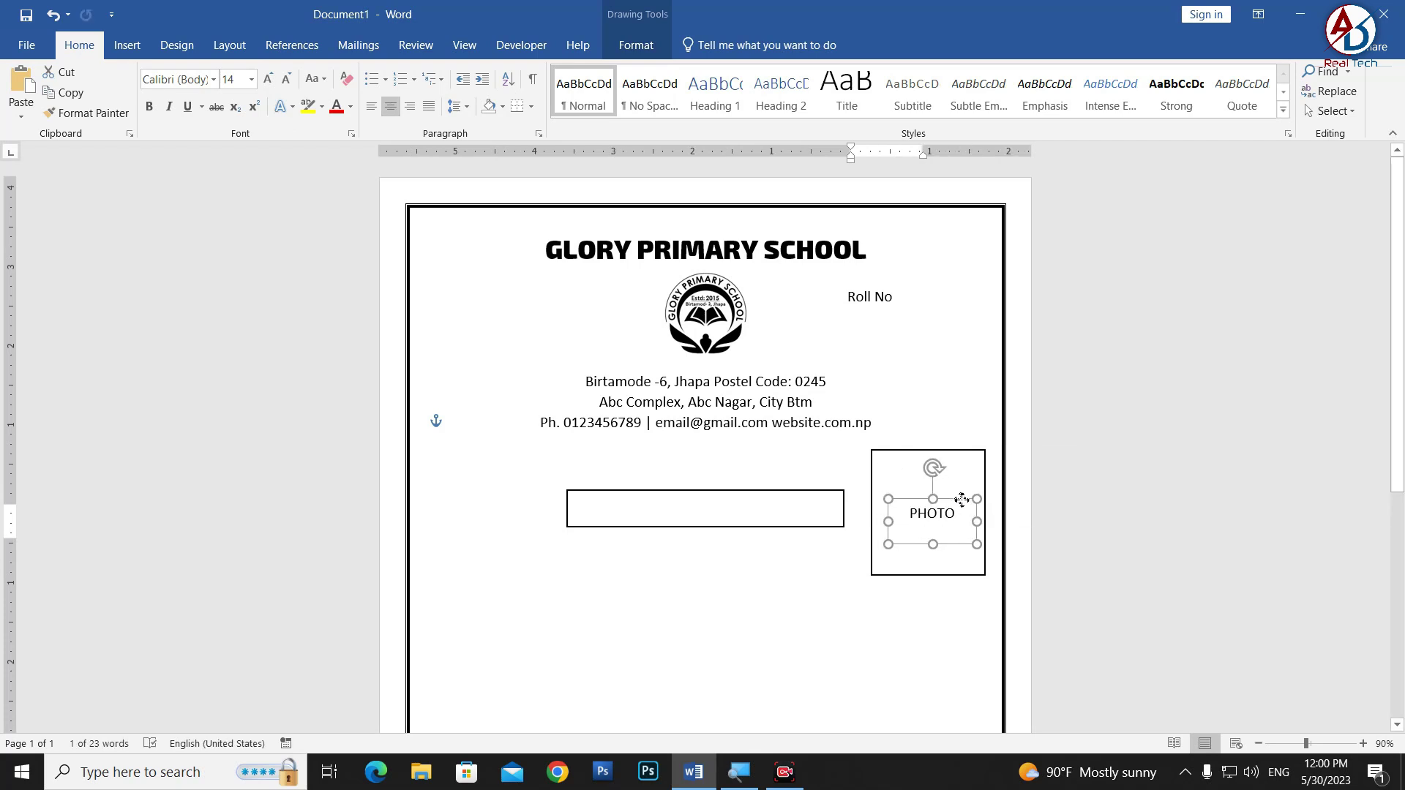
{"action": "left_click", "coordinate": [1091, 502]}
{"action": "scroll", "coordinate": [626, 505], "scroll_direction": "down", "scroll_amount": 3}
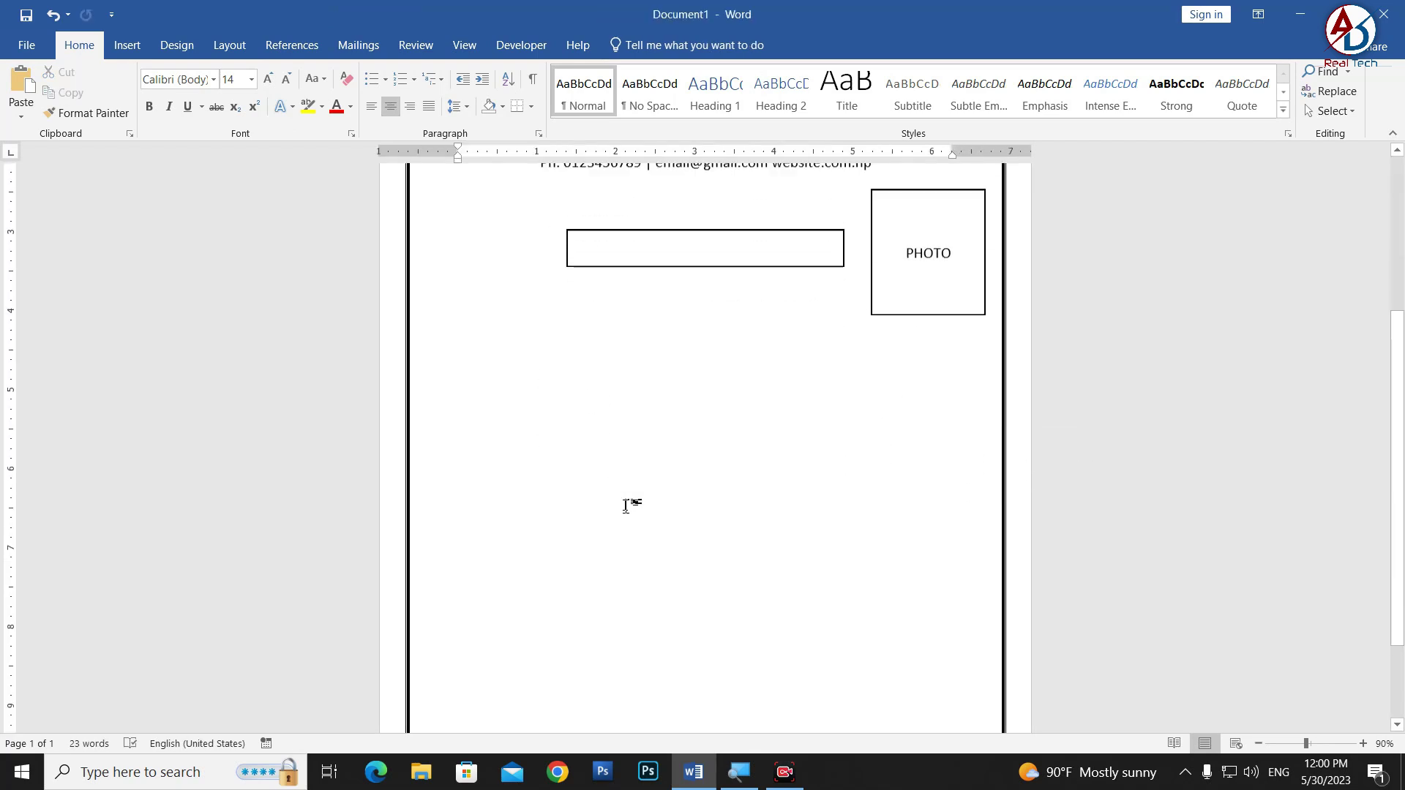
{"action": "scroll", "coordinate": [625, 505], "scroll_direction": "up", "scroll_amount": 3}
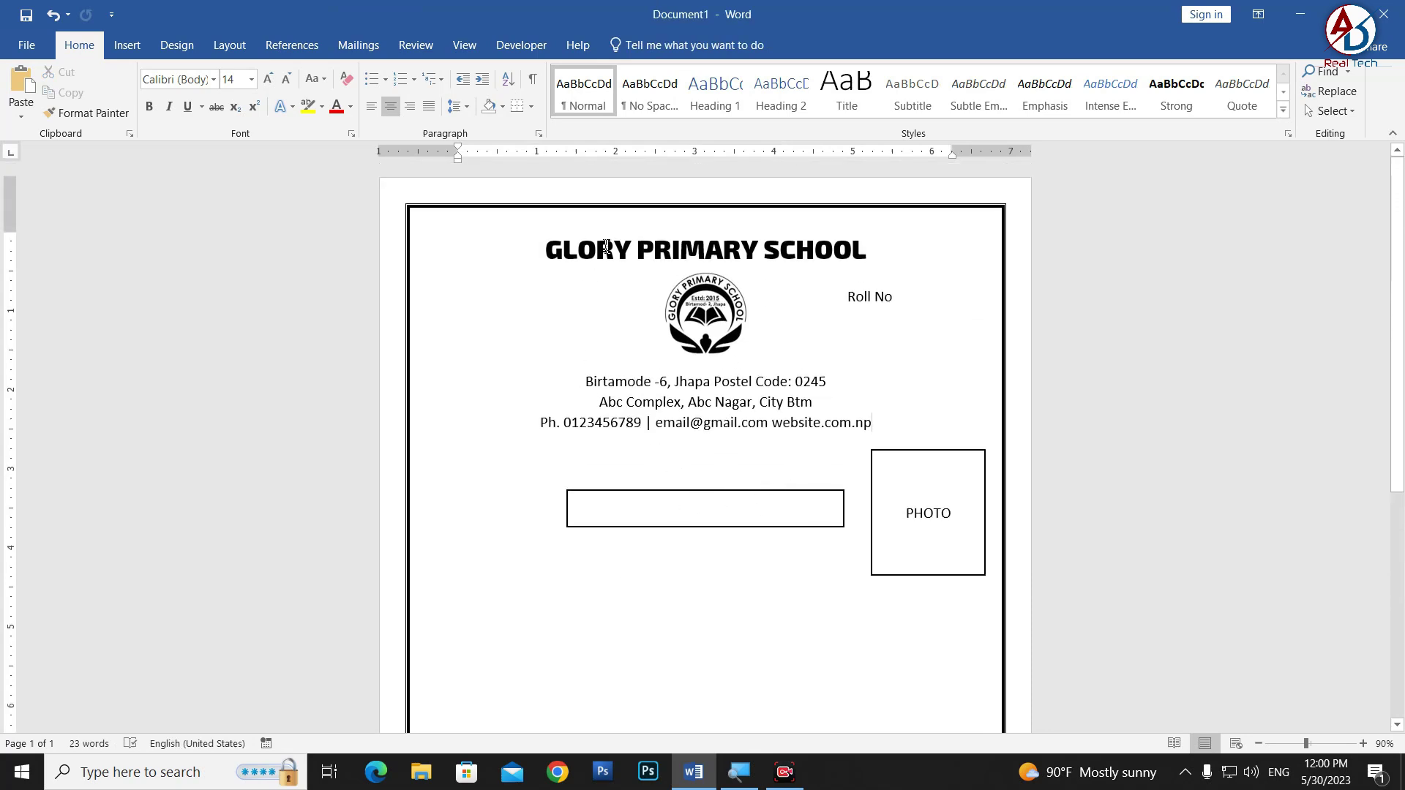
Add a No Spacing WordArt box reading 'ACHIEVEMENT RECORD' beside the photo frame
{"action": "scroll", "coordinate": [647, 281], "scroll_direction": "up", "scroll_amount": 1}
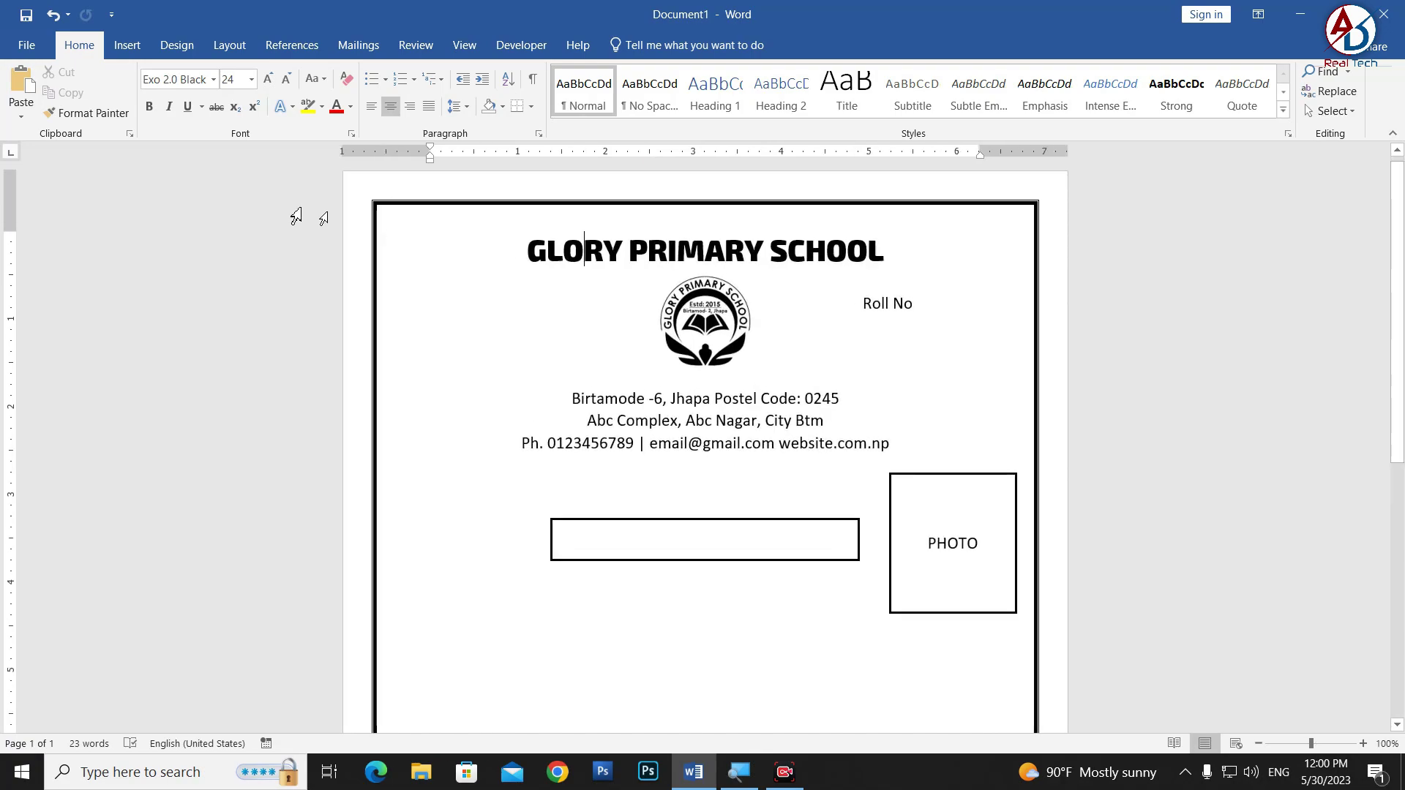
{"action": "left_click", "coordinate": [127, 44]}
{"action": "left_click", "coordinate": [1095, 88]}
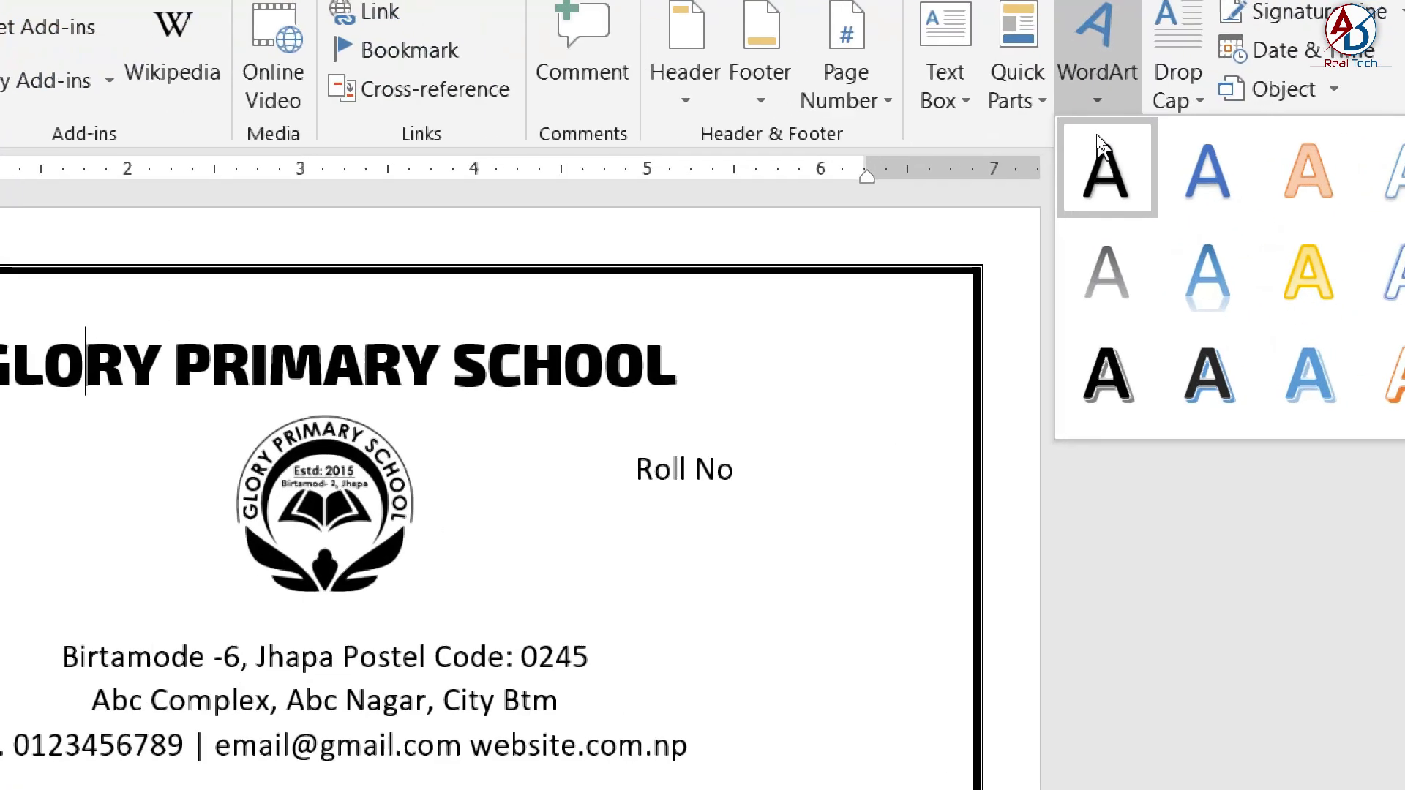
{"action": "left_click", "coordinate": [1097, 143]}
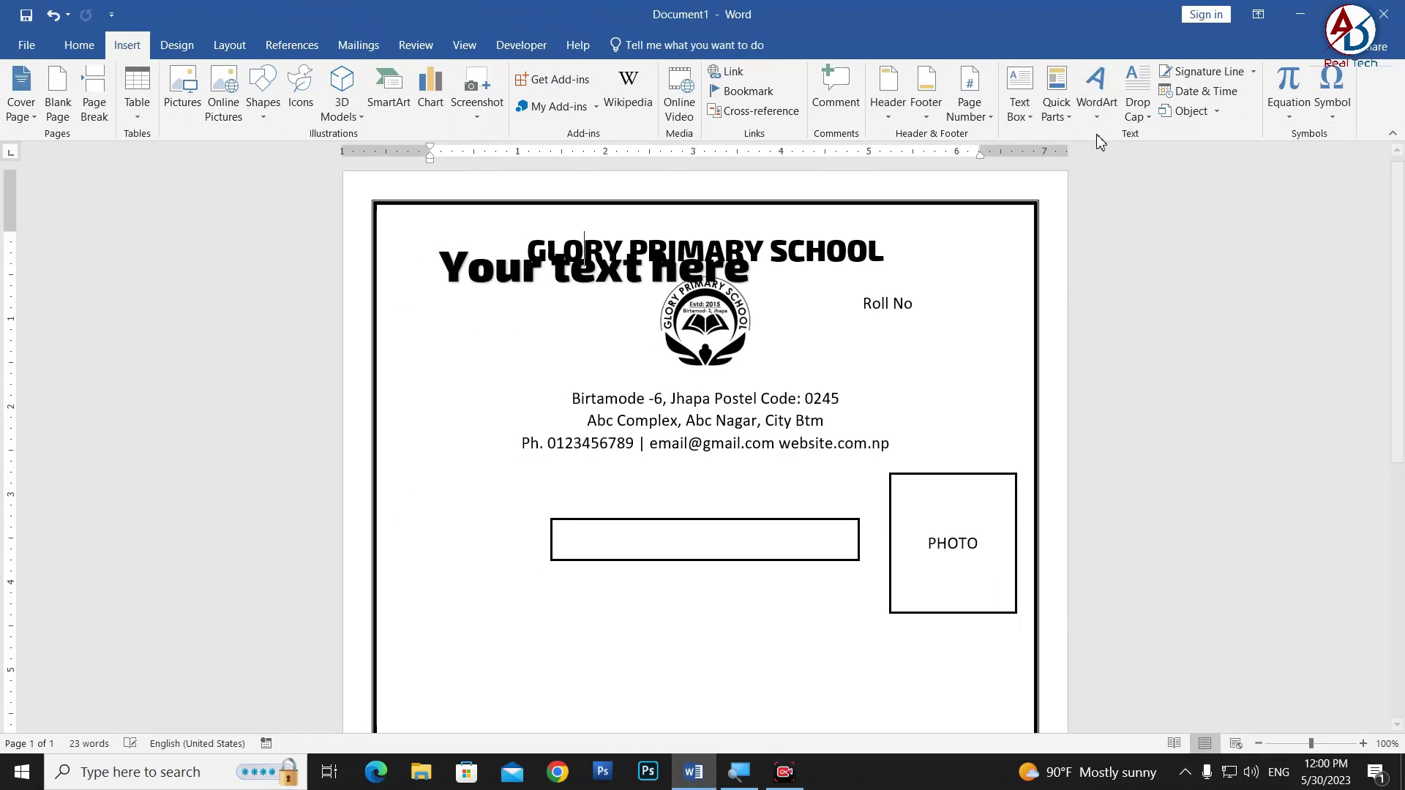
{"action": "left_click", "coordinate": [80, 47]}
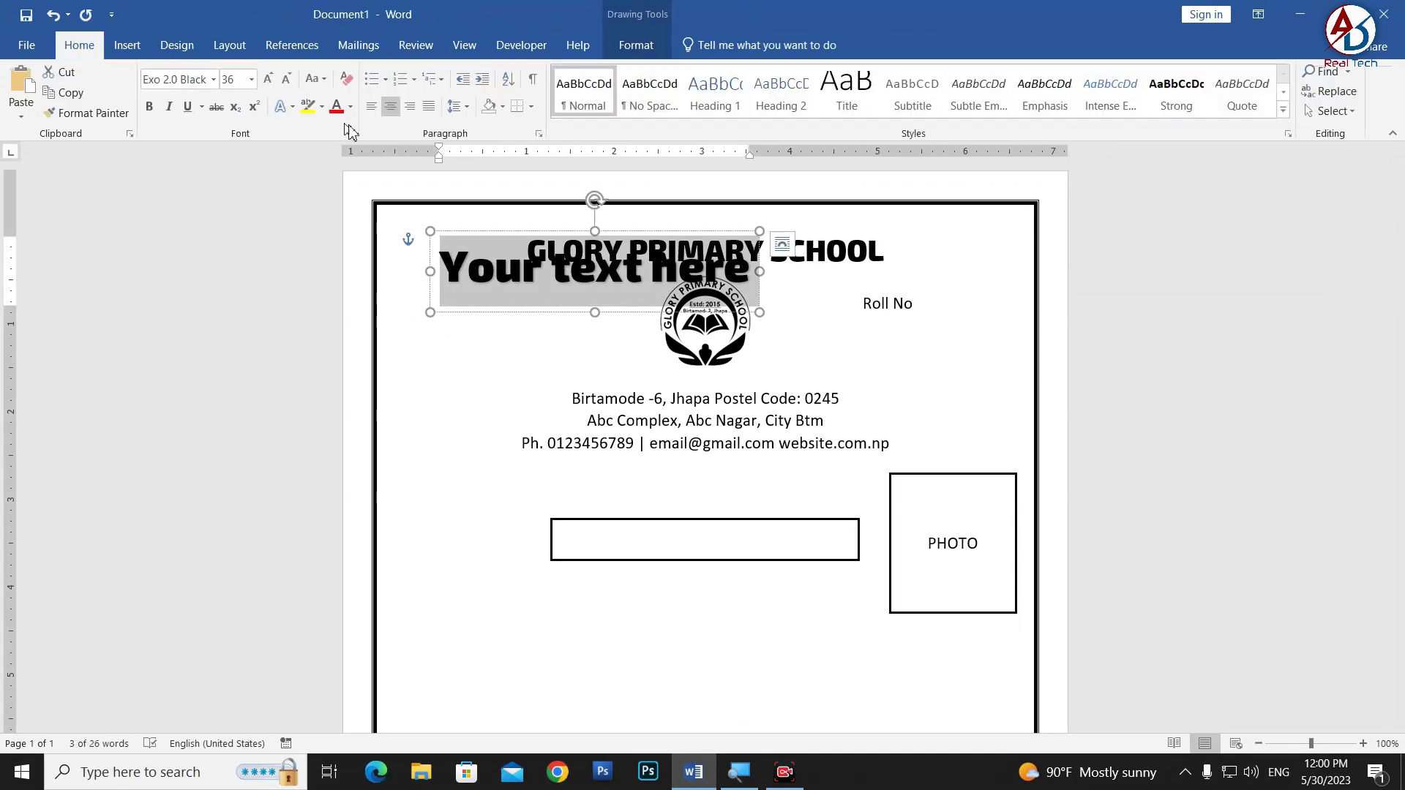
{"action": "left_click", "coordinate": [627, 109]}
{"action": "left_click_drag", "start_coordinate": [489, 237], "coordinate": [641, 532]}
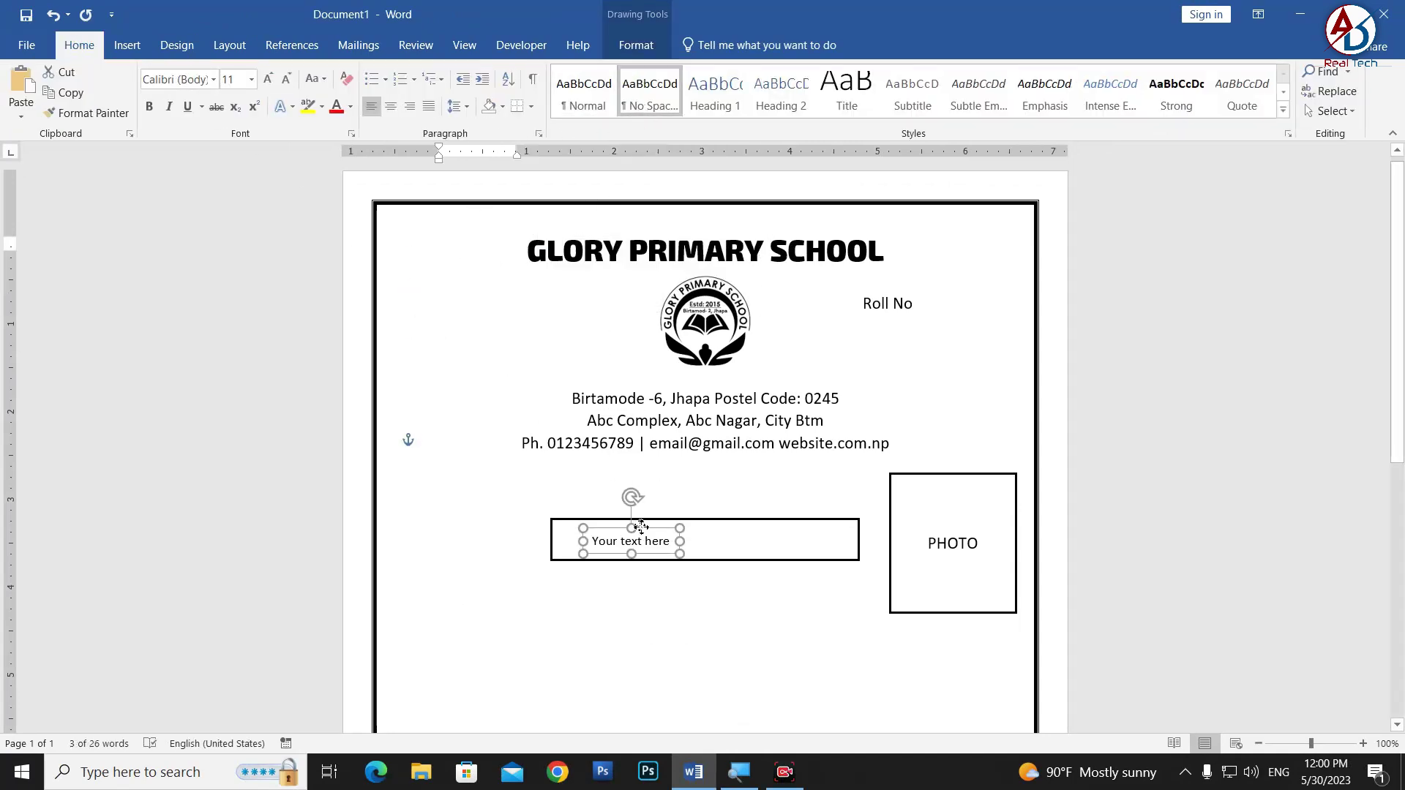
{"action": "triple_click", "coordinate": [647, 542]}
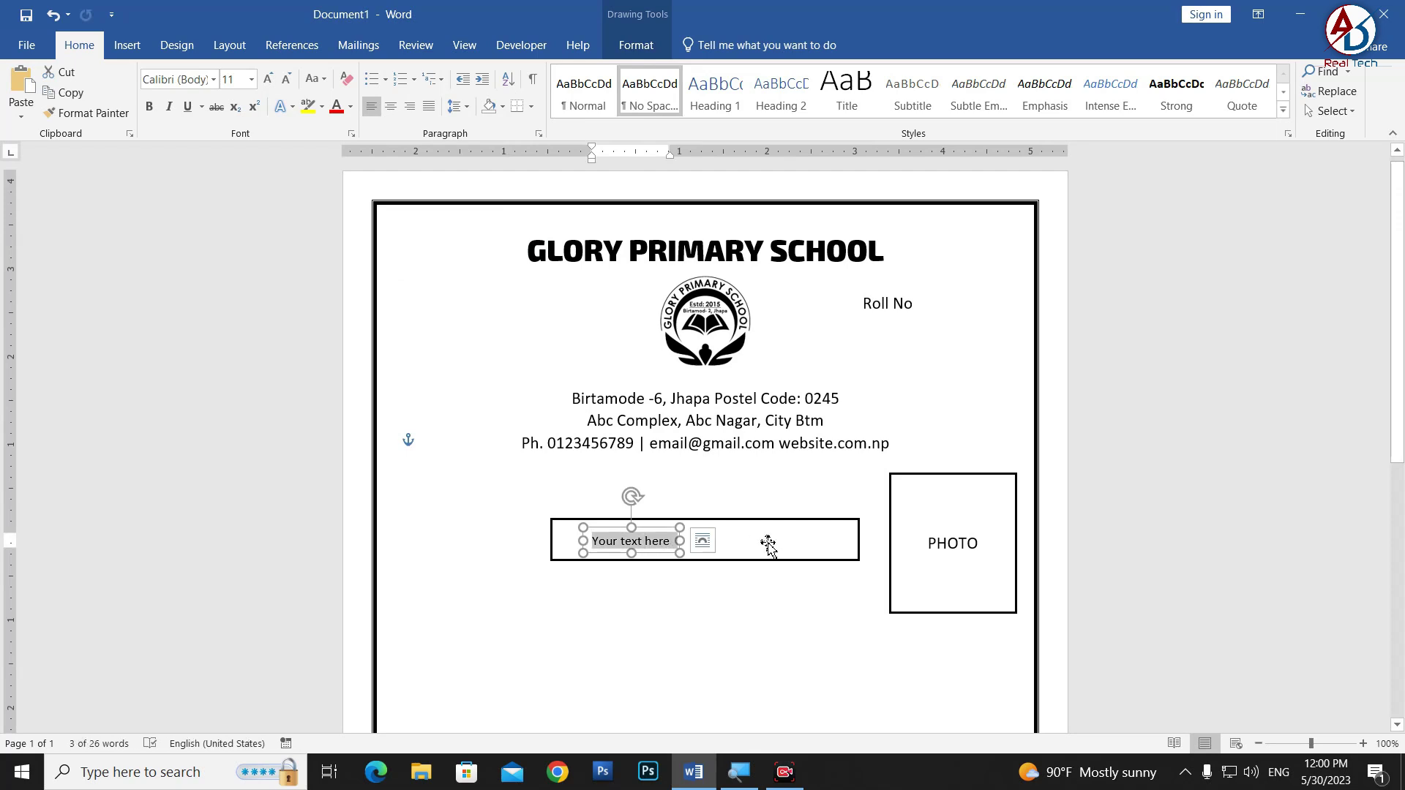
{"action": "type", "text": "ACHIEVEMENT RECORD"}
Make the title bold Exo 2.0 Black at 22 pt
{"action": "key", "text": "ctrl+a"}
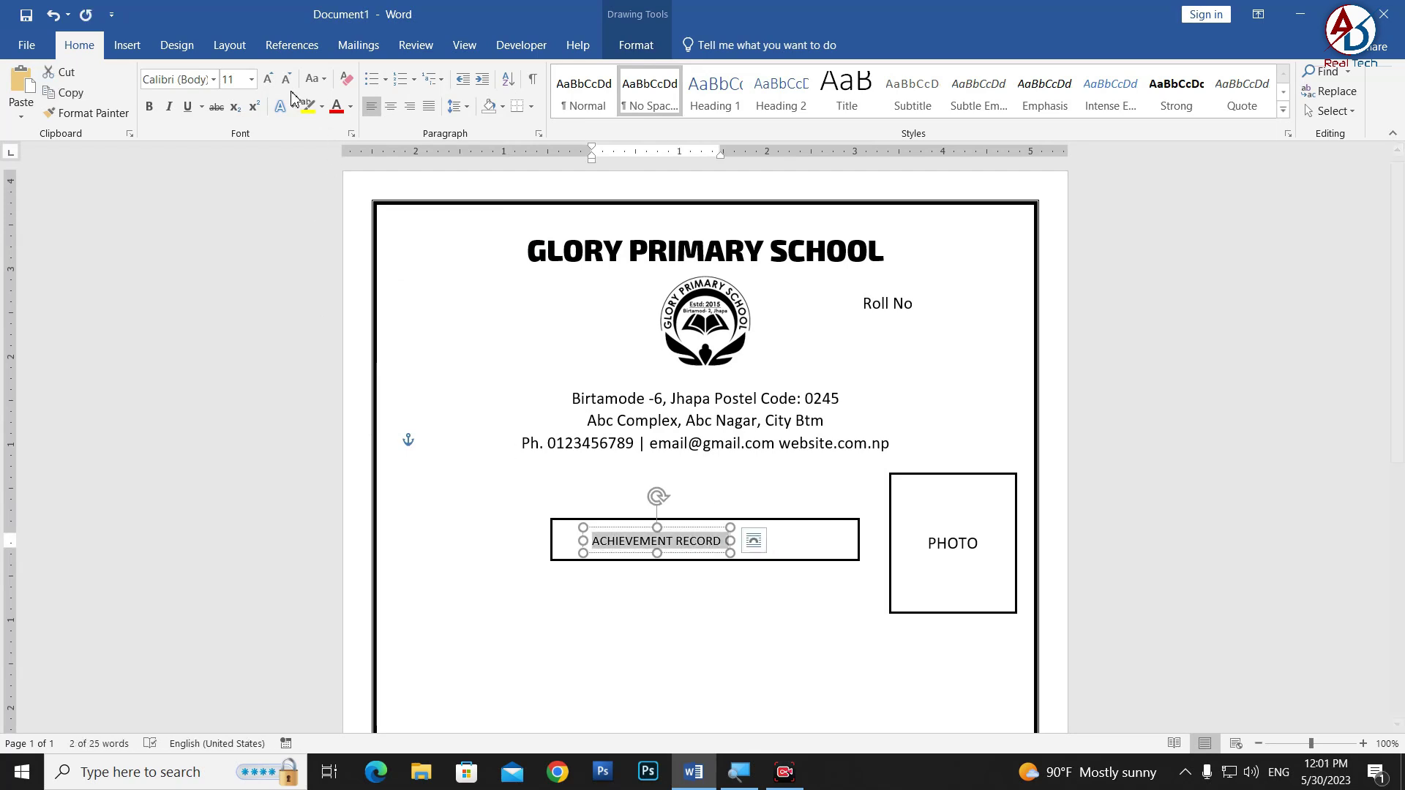
{"action": "left_click", "coordinate": [268, 79]}
{"action": "left_click", "coordinate": [269, 80]}
{"action": "left_click", "coordinate": [268, 81]}
{"action": "left_click", "coordinate": [268, 80]}
{"action": "left_click", "coordinate": [269, 81]}
{"action": "left_click", "coordinate": [269, 80]}
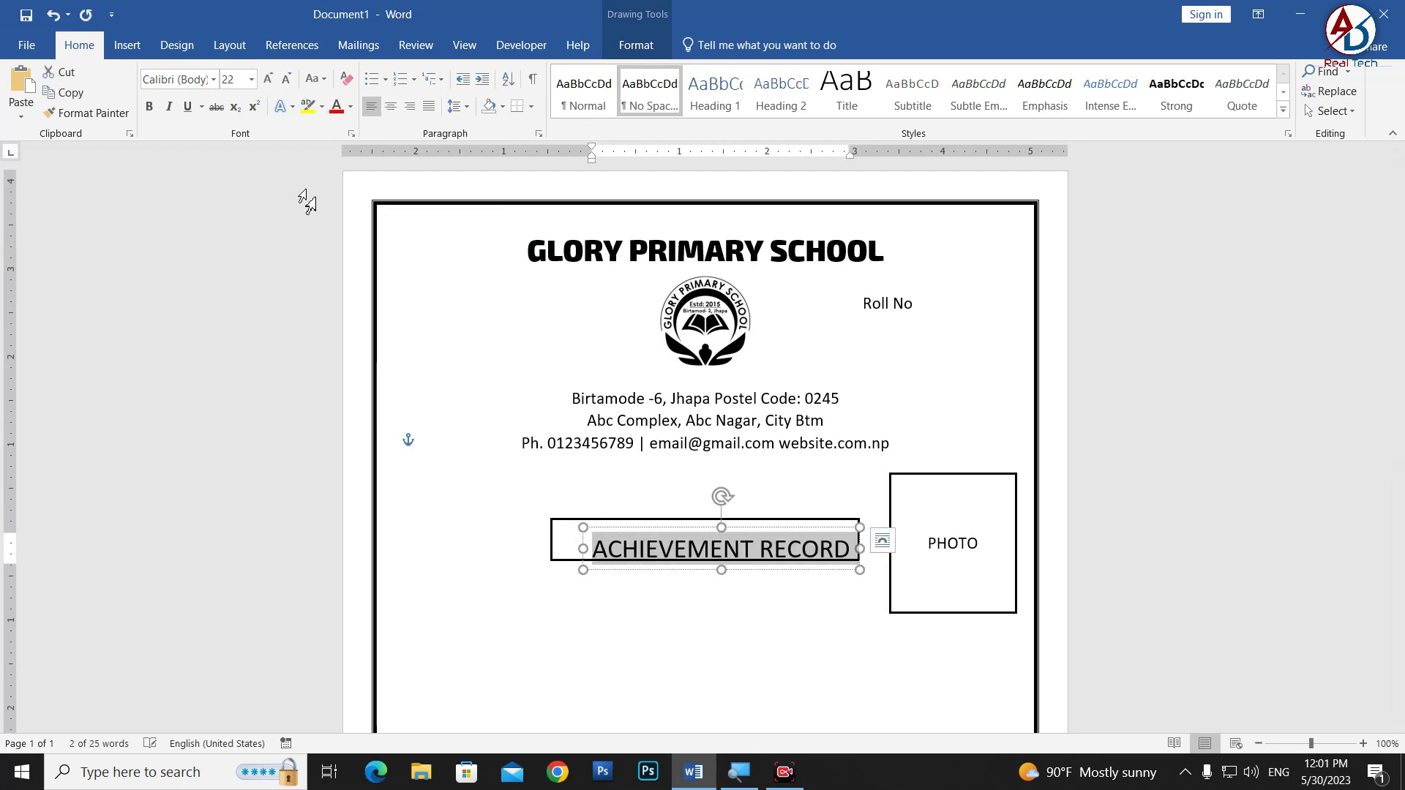
{"action": "left_click", "coordinate": [149, 106]}
{"action": "left_click", "coordinate": [763, 520]}
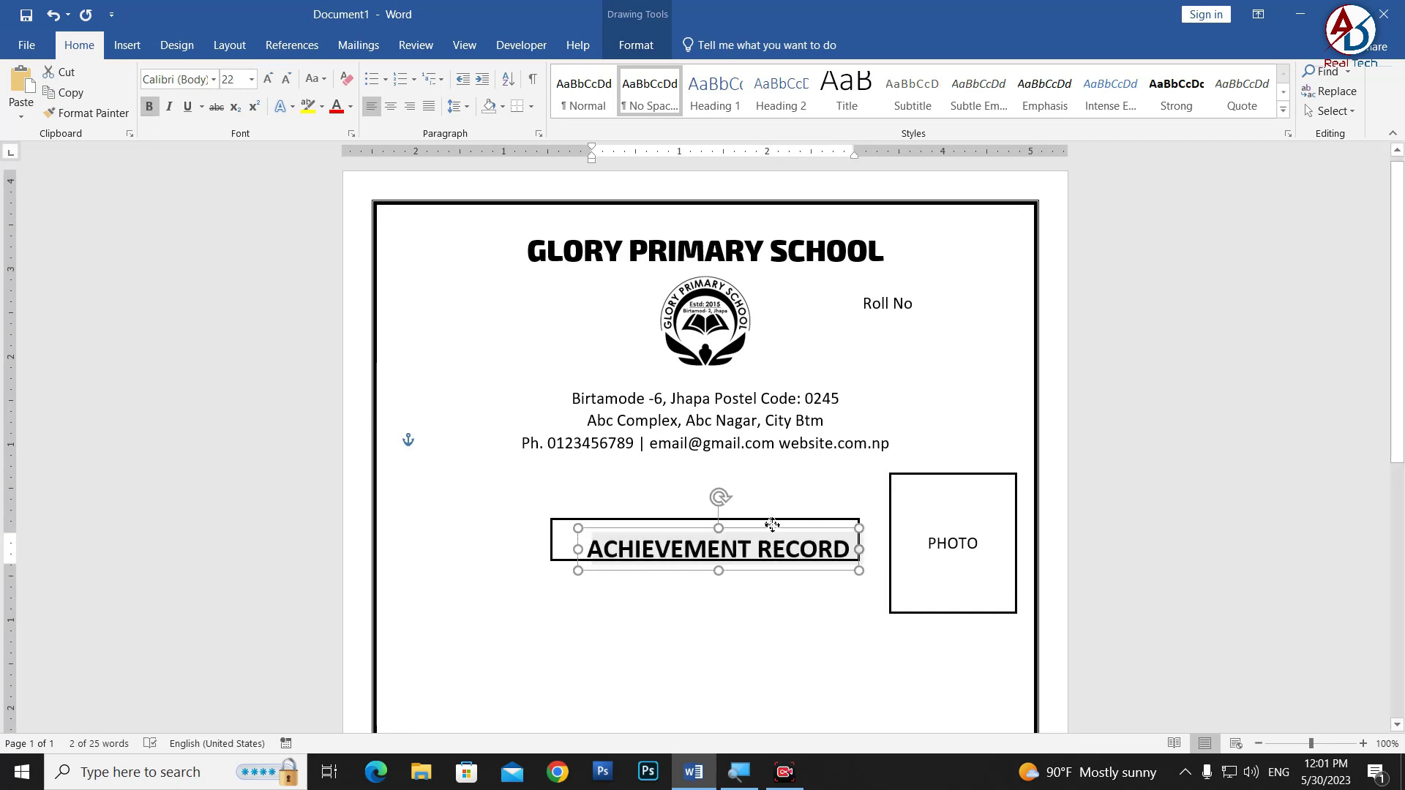
{"action": "left_click_drag", "start_coordinate": [764, 518], "coordinate": [760, 518]}
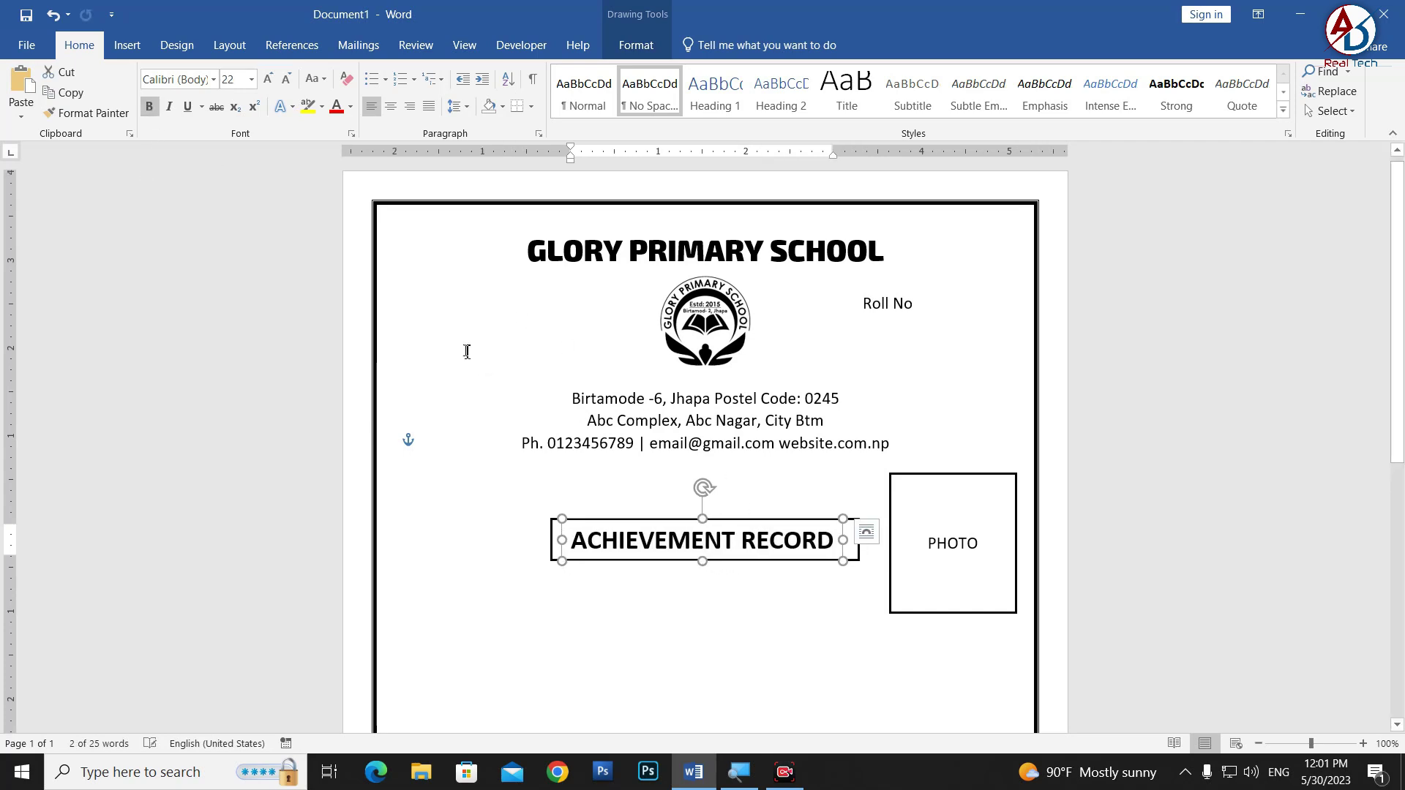
{"action": "left_click", "coordinate": [213, 79]}
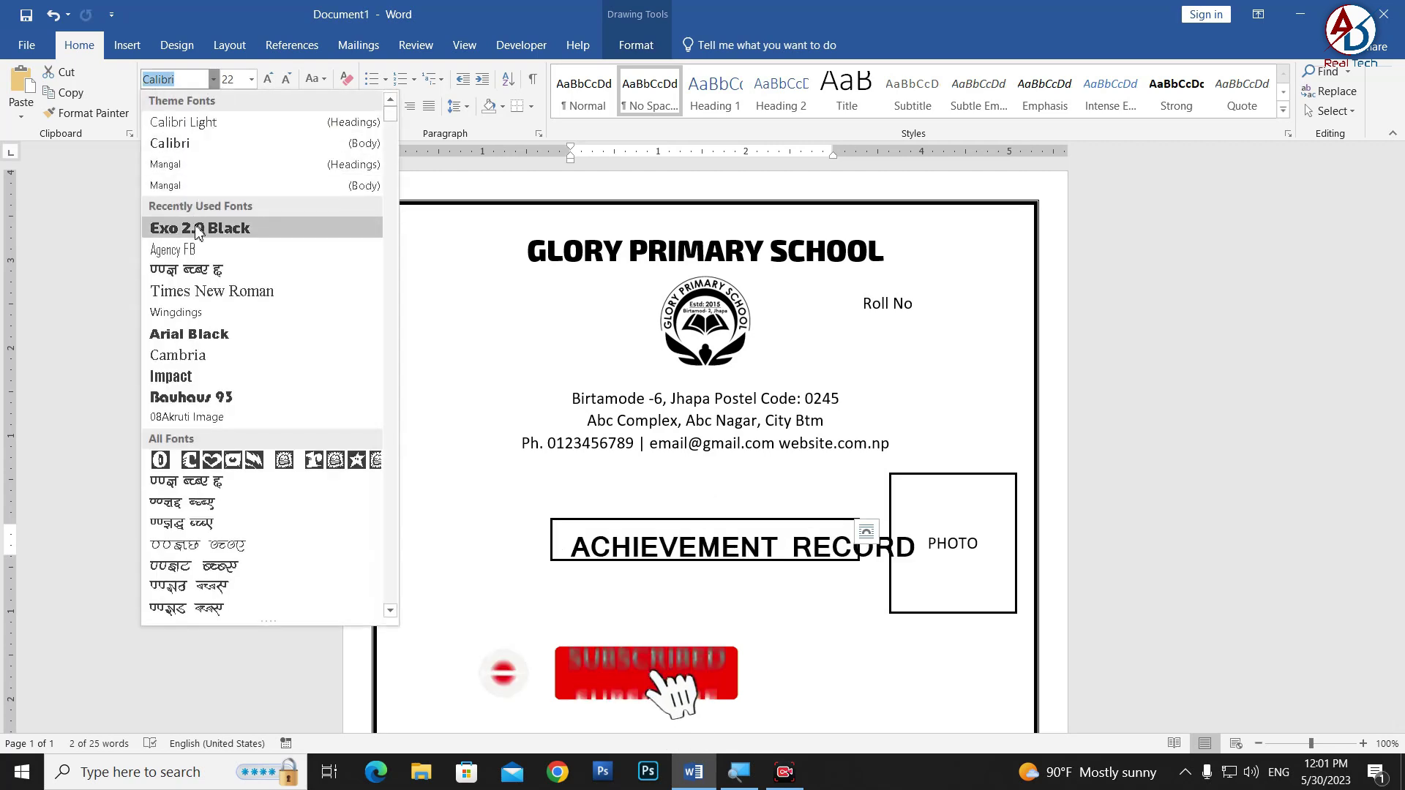
{"action": "left_click", "coordinate": [197, 229]}
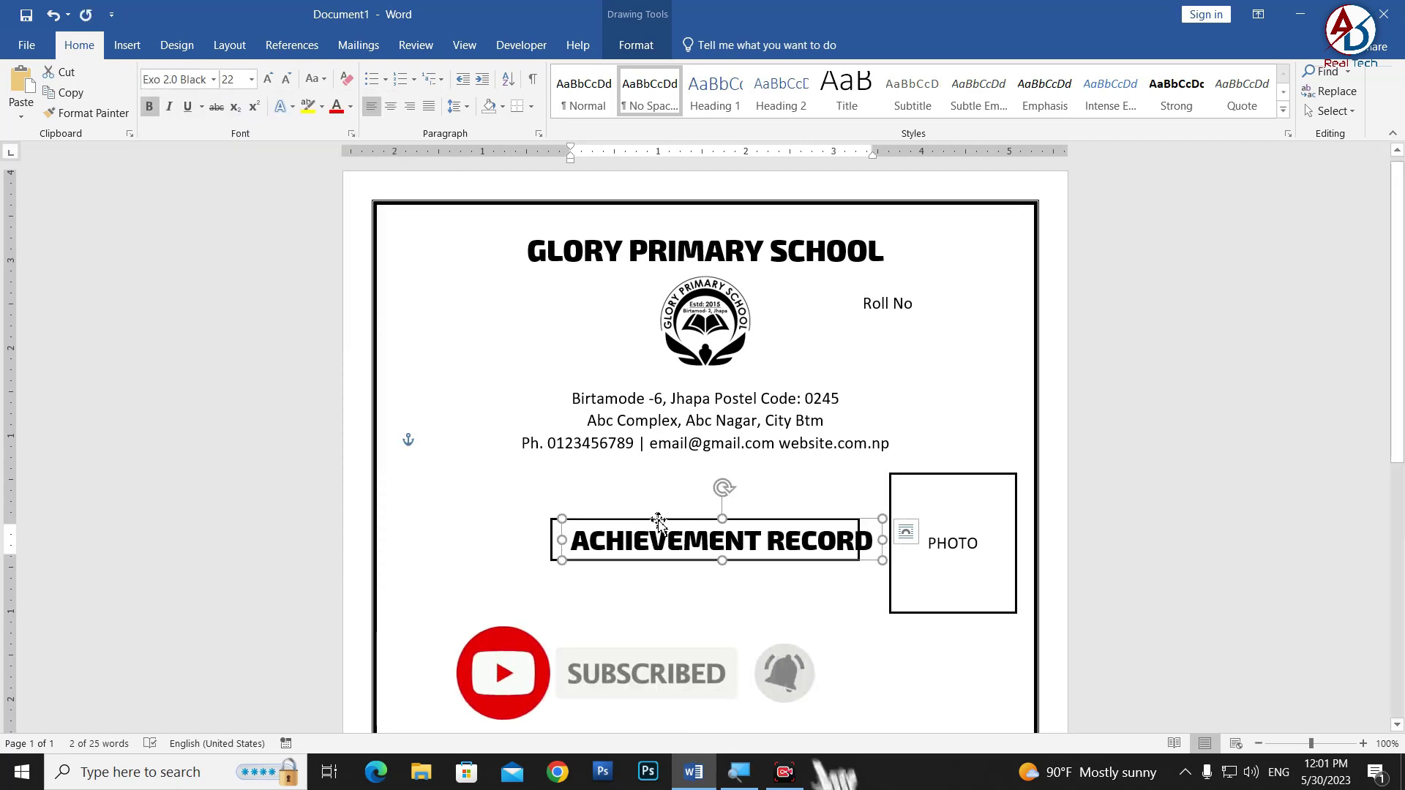
{"action": "mouse_move", "coordinate": [656, 517]}
{"action": "left_mouse_down"}
{"action": "mouse_move", "coordinate": [643, 517]}
{"action": "mouse_move", "coordinate": [642, 588]}
{"action": "left_mouse_up"}
Narrow the bordered rectangle, shrink the title to 18 pt and place it inside
{"action": "left_click", "coordinate": [668, 560]}
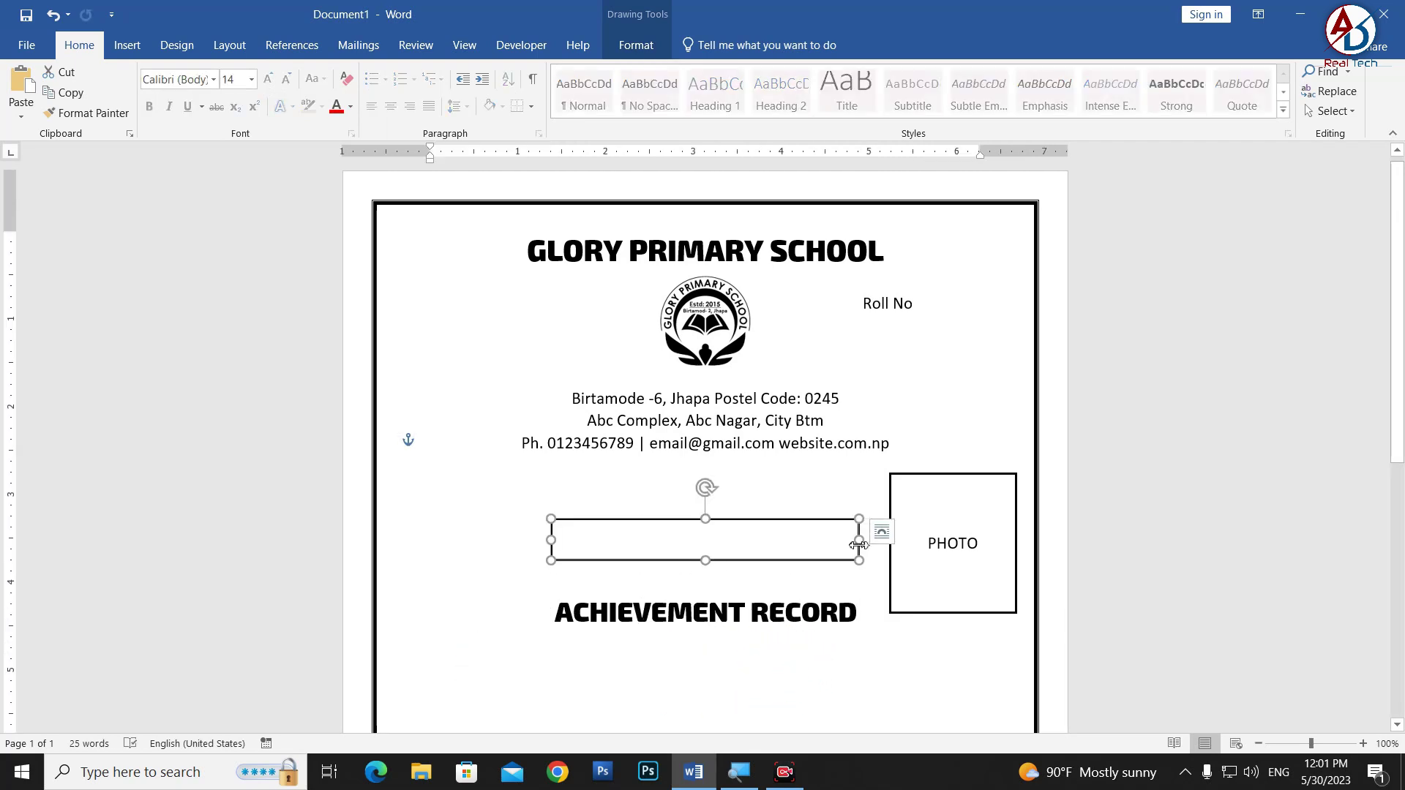
{"action": "left_click_drag", "start_coordinate": [858, 542], "coordinate": [850, 542]}
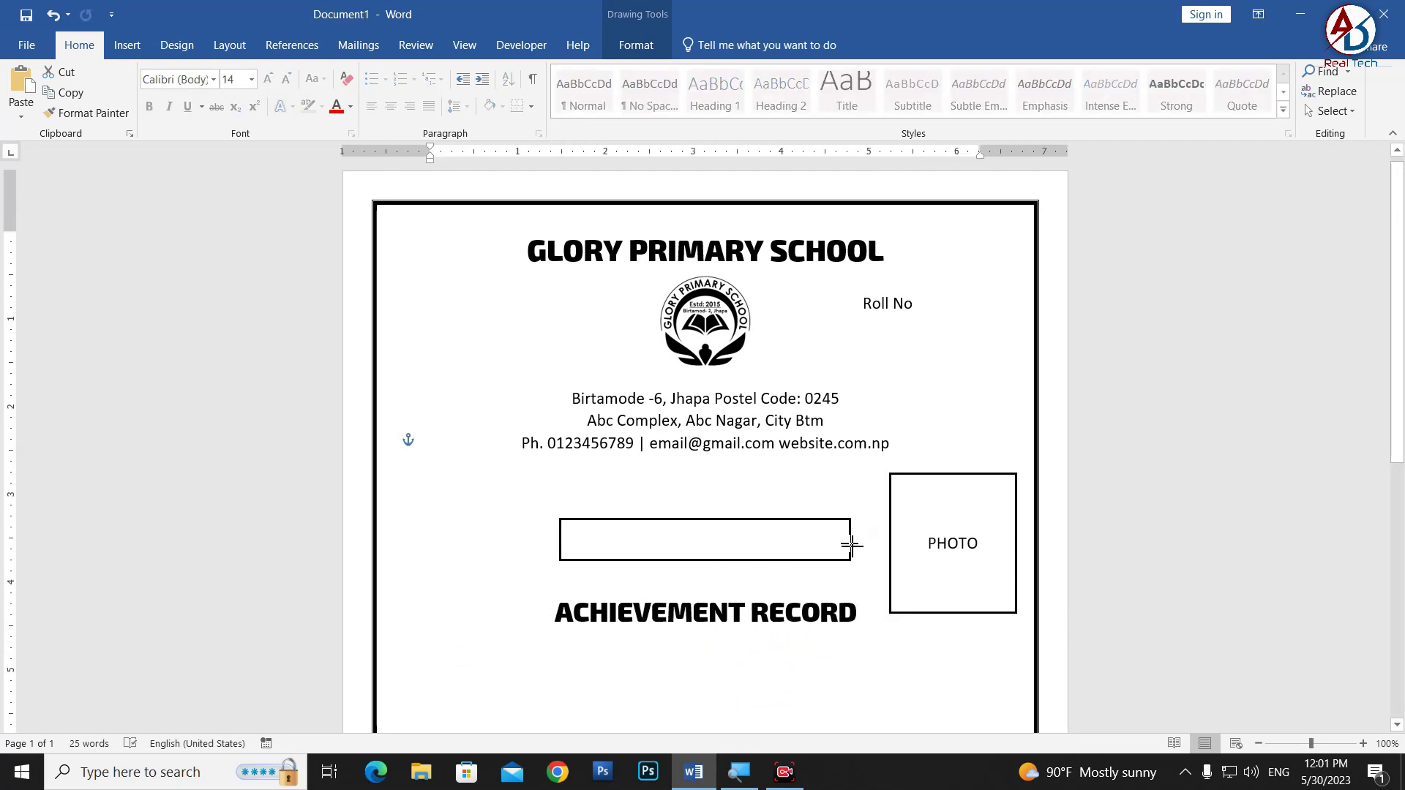
{"action": "left_click", "coordinate": [775, 608]}
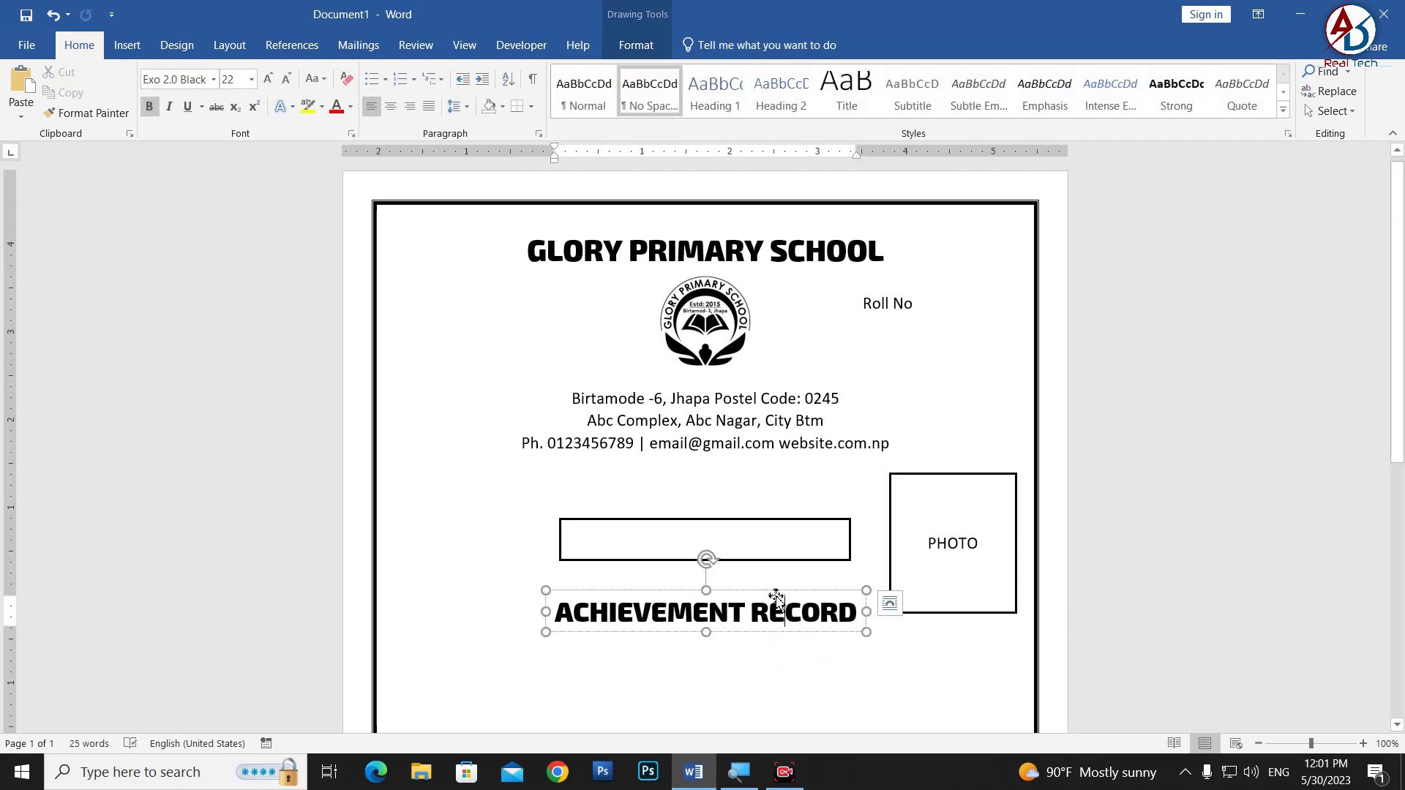
{"action": "left_click", "coordinate": [286, 79]}
{"action": "left_click", "coordinate": [286, 78]}
{"action": "left_click_drag", "start_coordinate": [720, 594], "coordinate": [747, 521]}
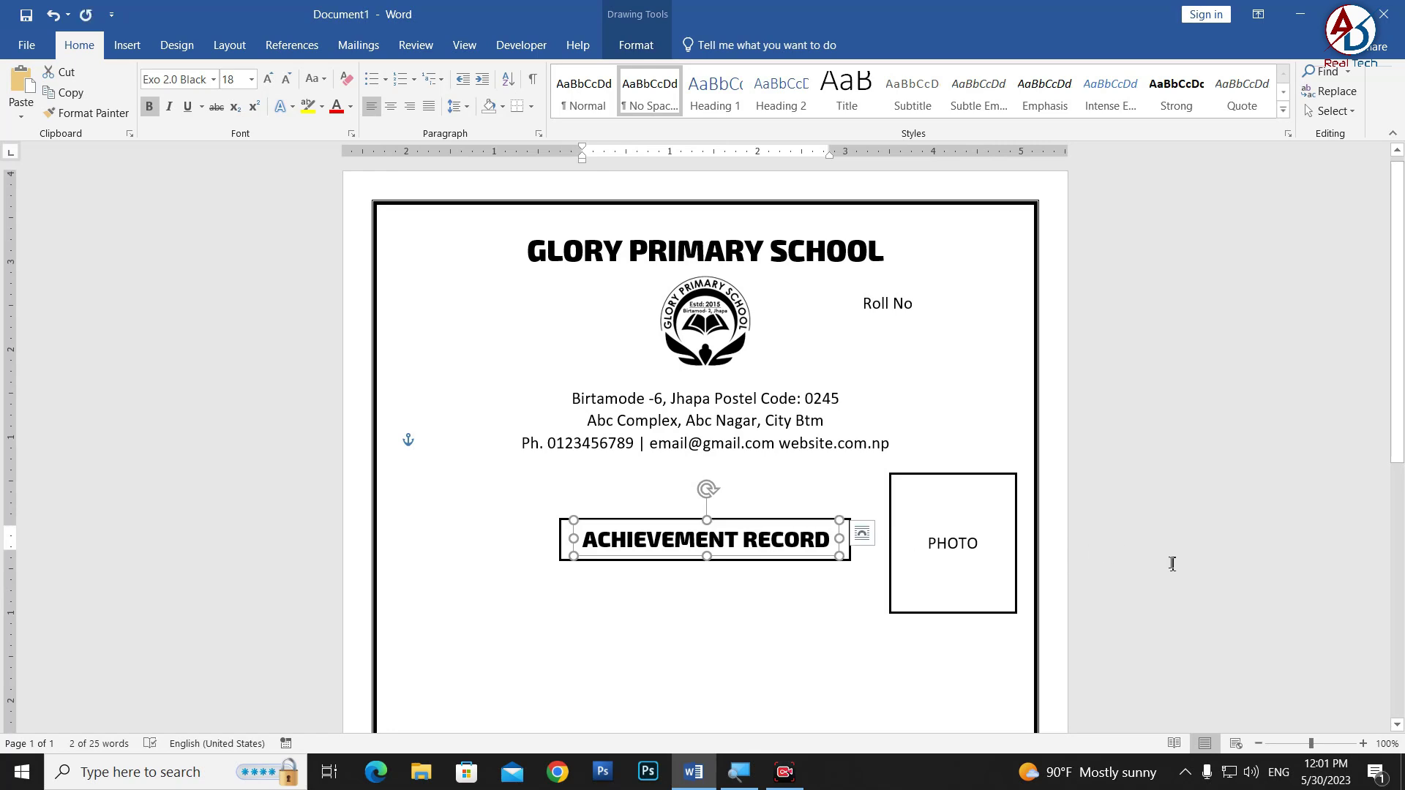
{"action": "left_click", "coordinate": [630, 493]}
{"action": "scroll", "coordinate": [664, 495], "scroll_direction": "down", "scroll_amount": 1, "text": "ctrl"}
{"action": "scroll", "coordinate": [664, 517], "scroll_direction": "down", "scroll_amount": 1, "text": "ctrl"}
{"action": "scroll", "coordinate": [664, 524], "scroll_direction": "down", "scroll_amount": 1, "text": "ctrl"}
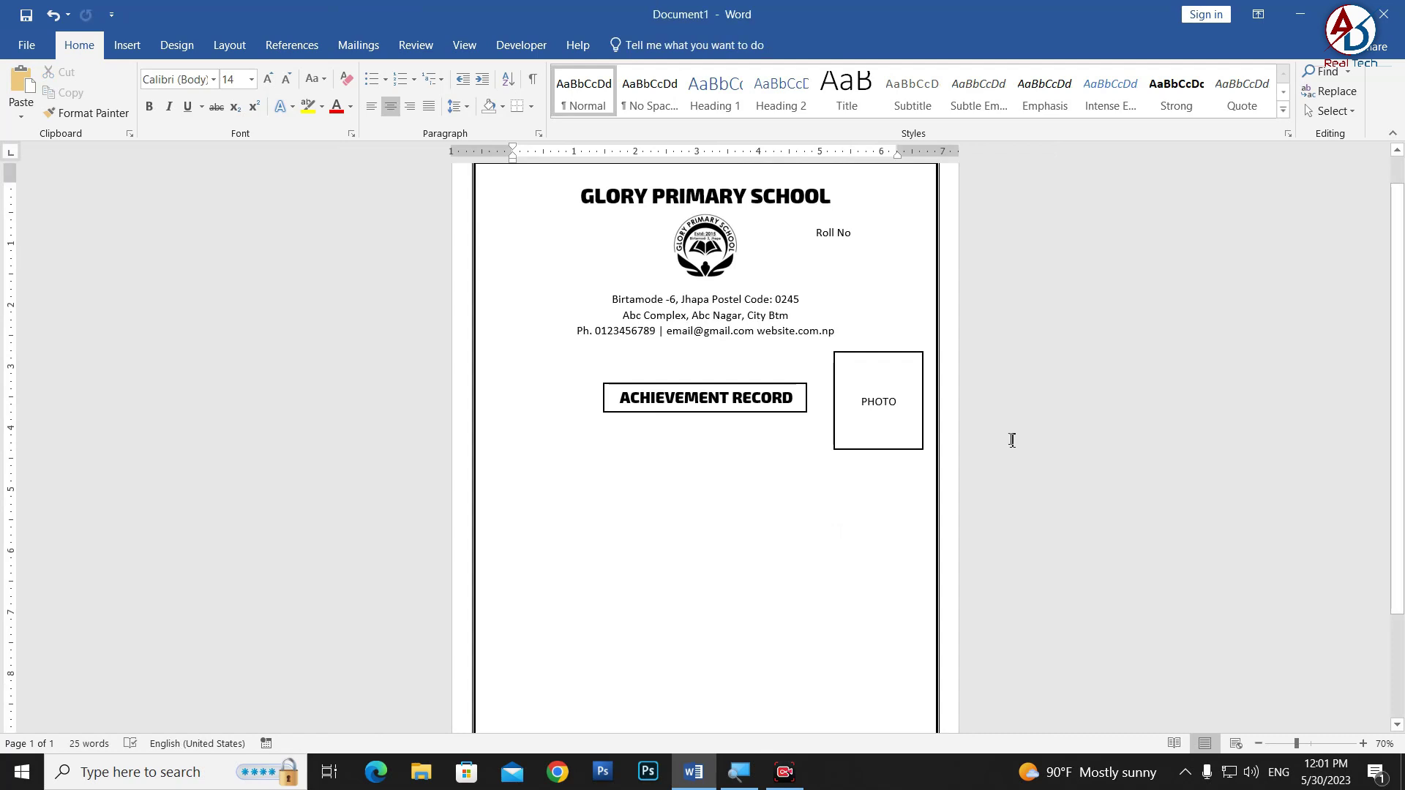
{"action": "scroll", "coordinate": [743, 497], "scroll_direction": "up", "scroll_amount": 4, "text": "ctrl"}
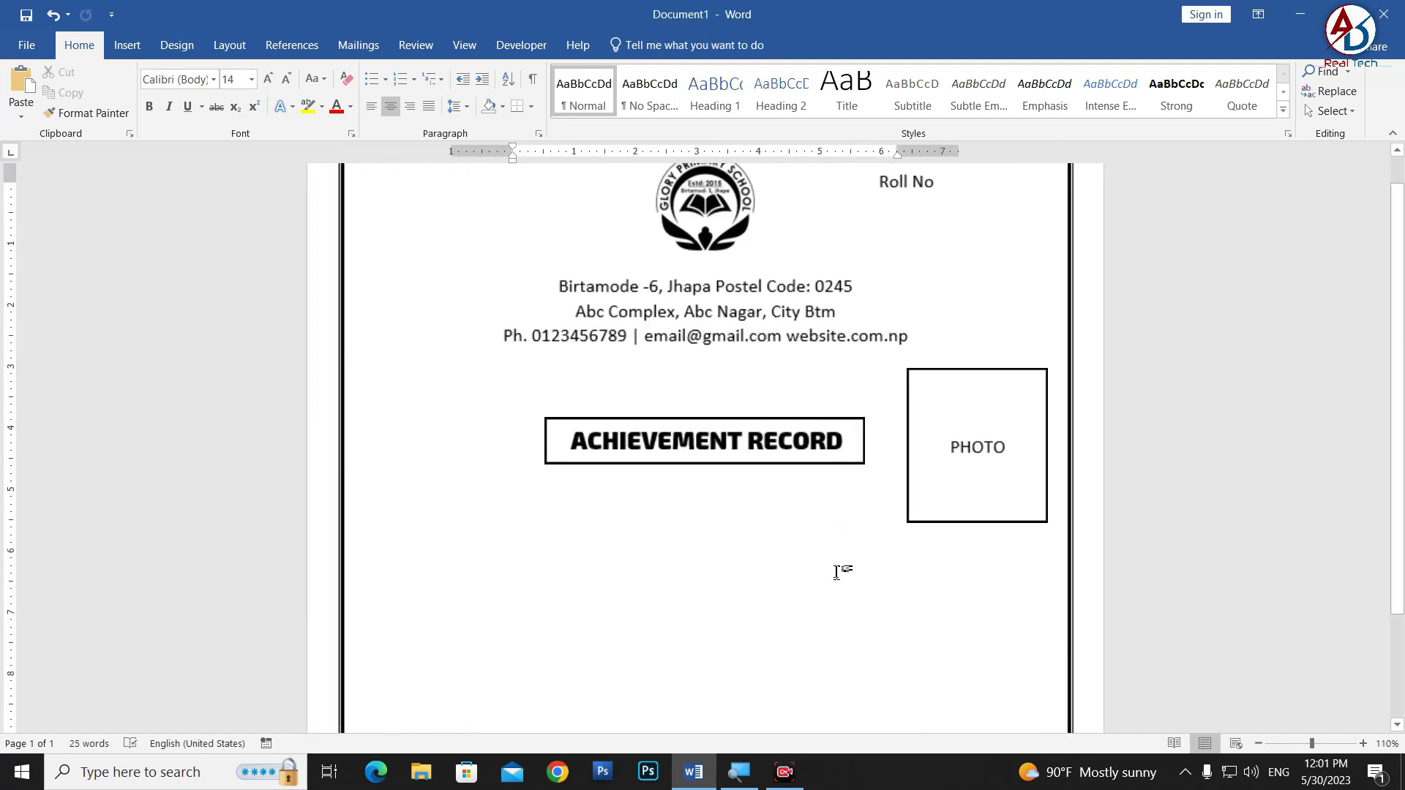
{"action": "scroll", "coordinate": [900, 469], "scroll_direction": "up", "scroll_amount": 2}
Copy the PHOTO label below the title as a one-line 'Academic Year: 2022-2023' box
{"action": "left_click", "coordinate": [916, 327]}
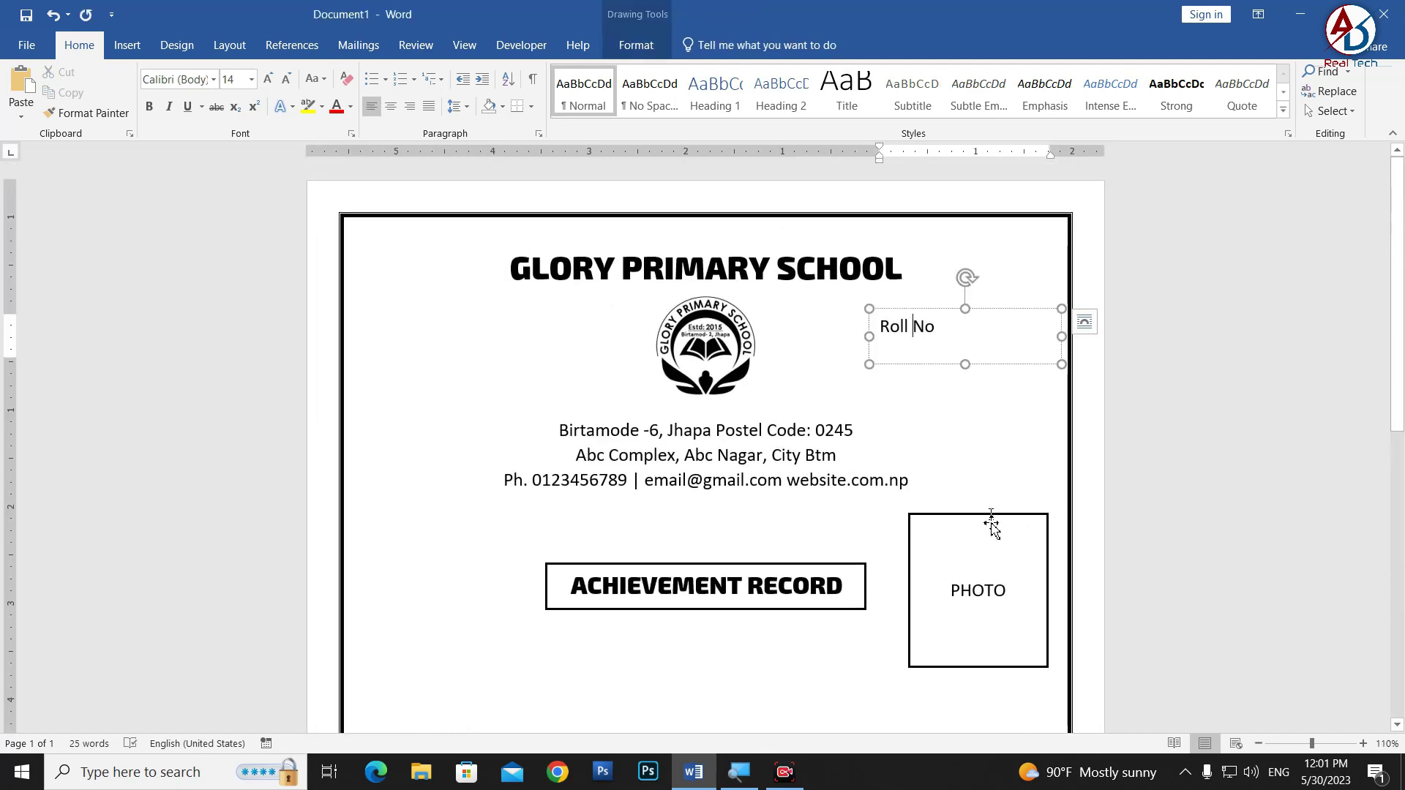
{"action": "left_click", "coordinate": [979, 579]}
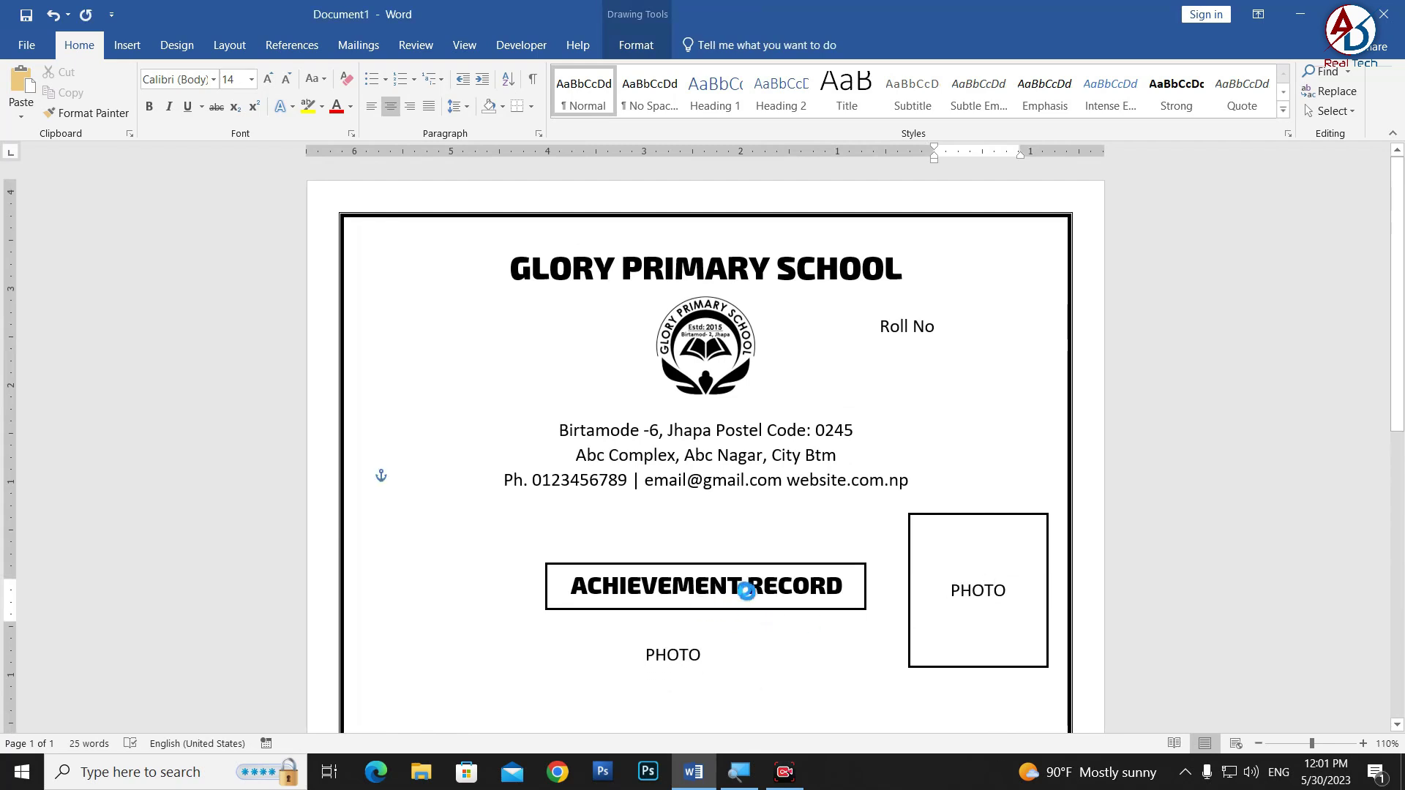
{"action": "left_click_drag", "start_coordinate": [965, 578], "coordinate": [659, 642]}
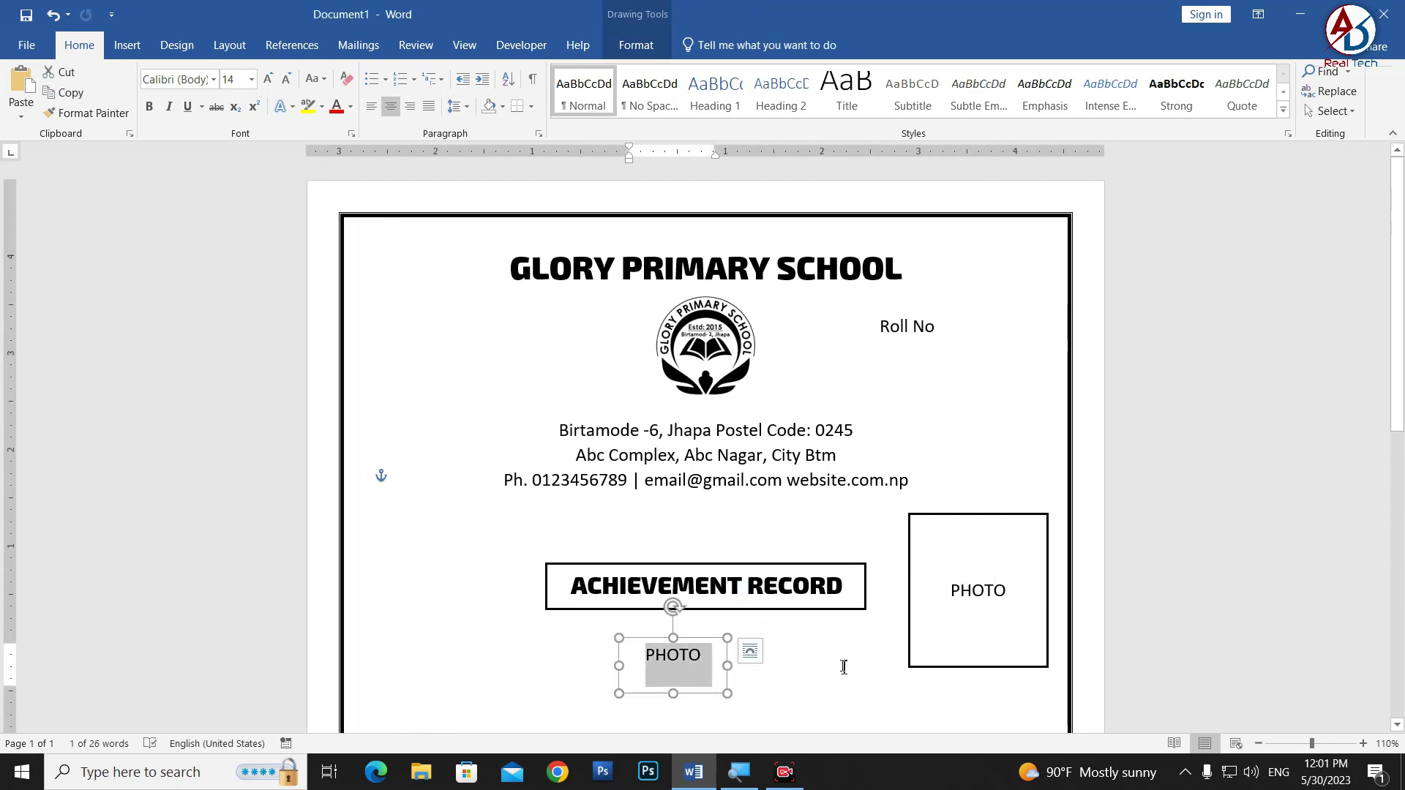
{"action": "type", "text": "Academic Year: 2022-"}
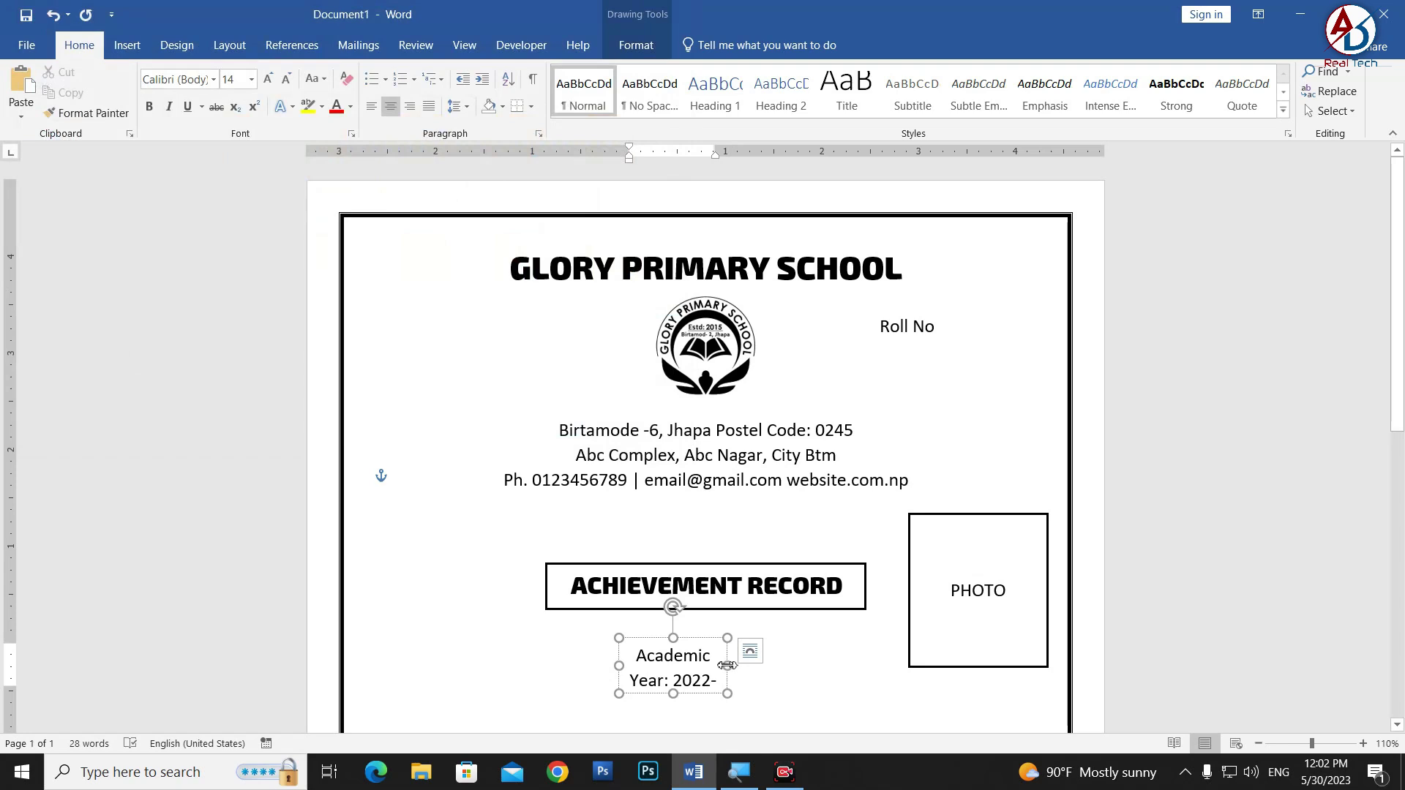
{"action": "type", "text": "2023"}
{"action": "left_click_drag", "start_coordinate": [728, 666], "coordinate": [881, 673]}
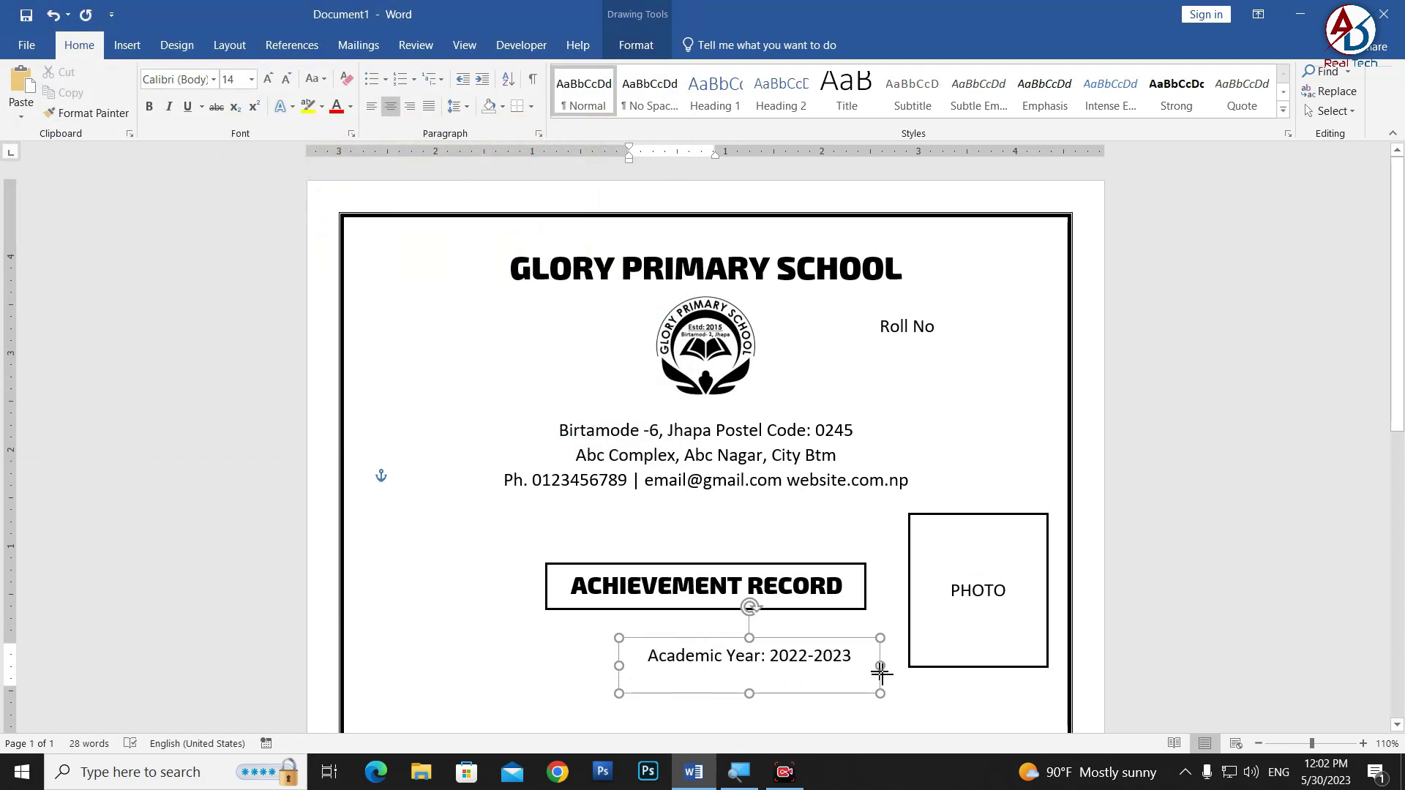
{"action": "left_click_drag", "start_coordinate": [753, 695], "coordinate": [747, 626]}
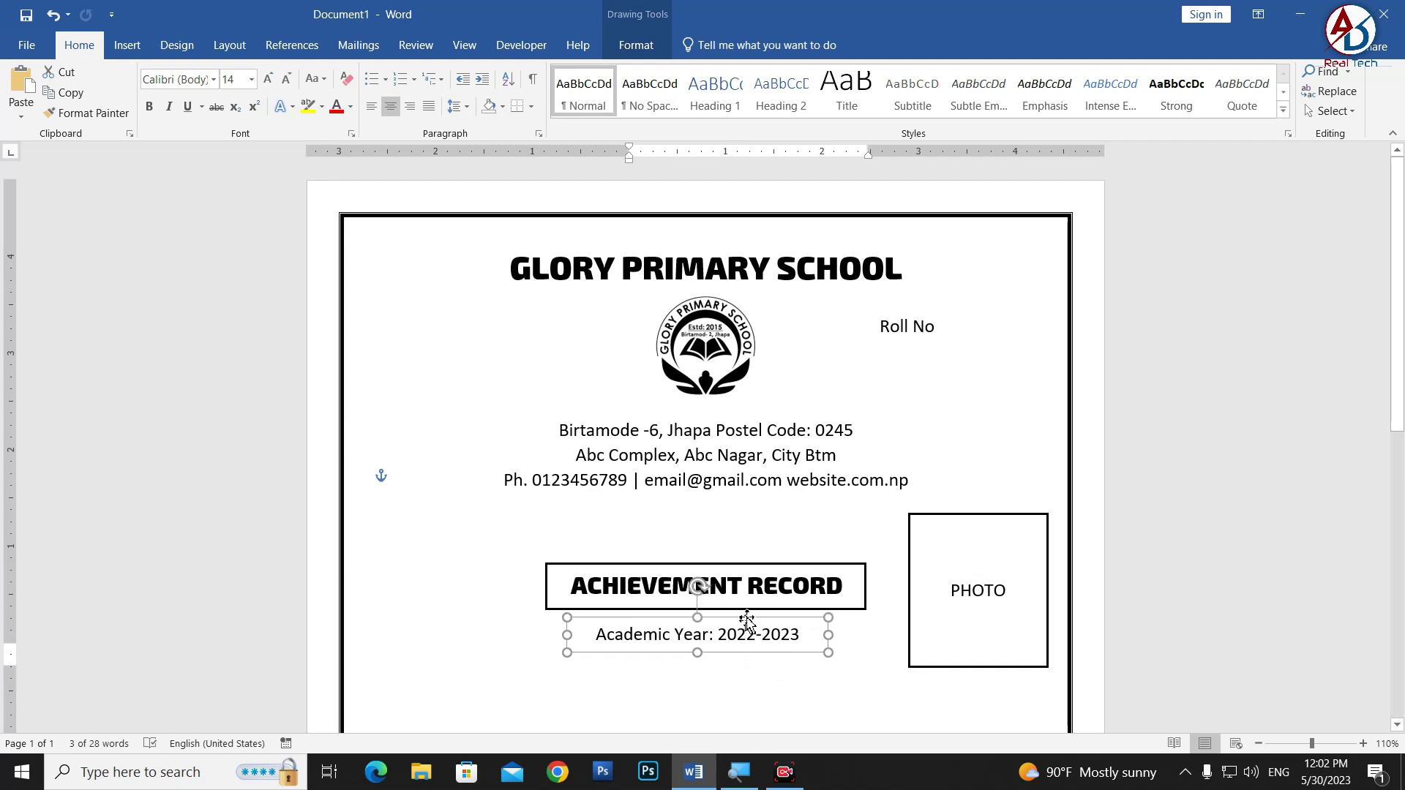
Centre the Academic Year box horizontally under the title
{"action": "left_click", "coordinate": [636, 45]}
{"action": "left_click", "coordinate": [1072, 110]}
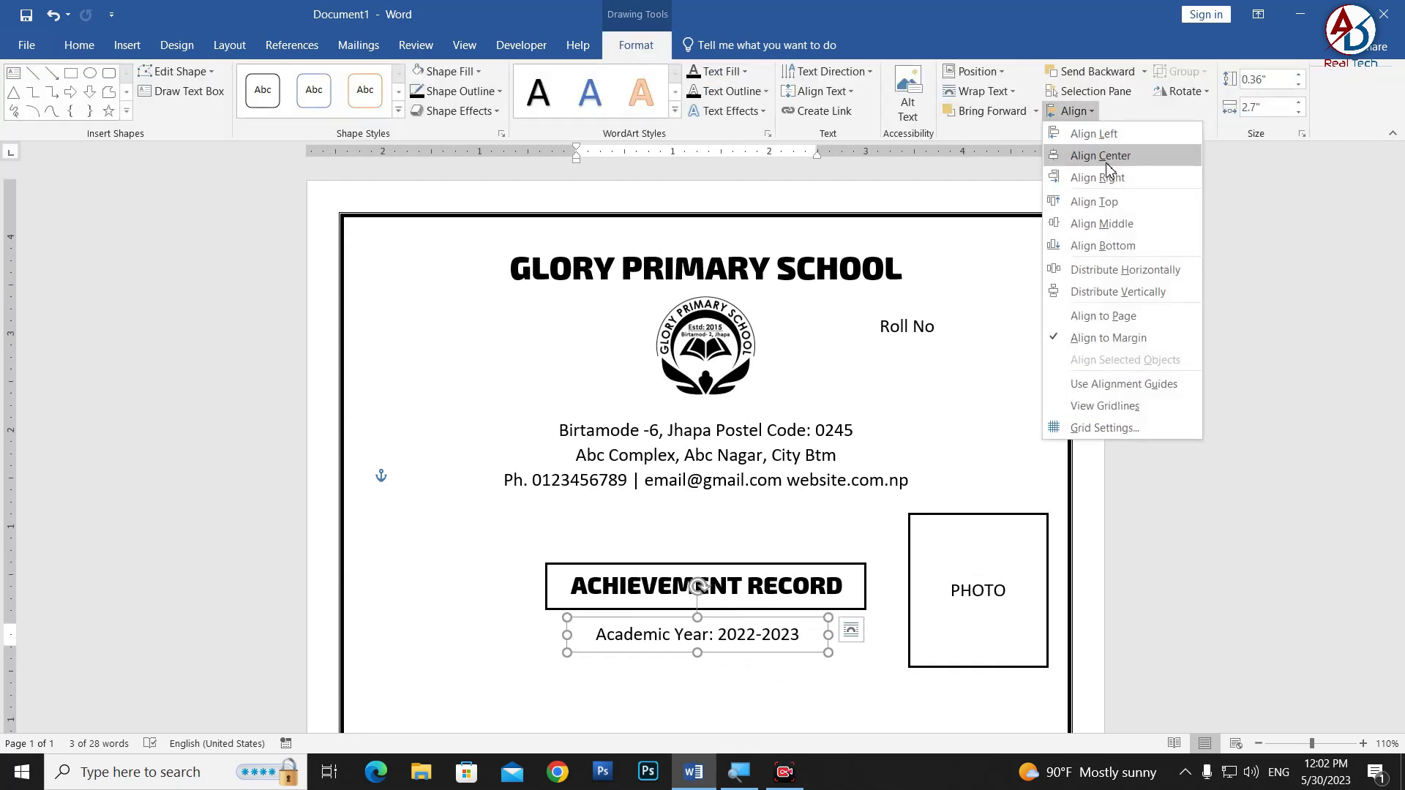
{"action": "left_click", "coordinate": [1107, 163]}
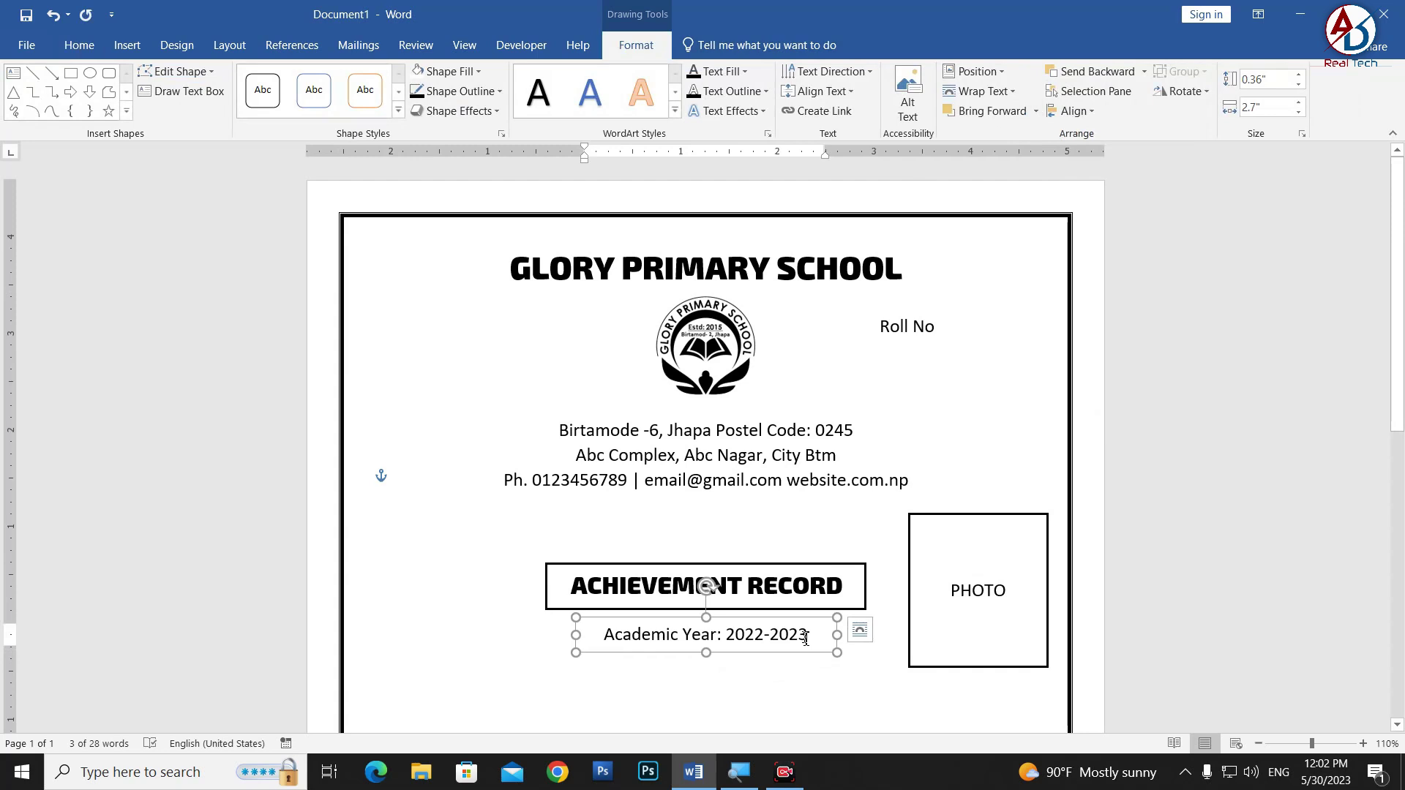
{"action": "scroll", "coordinate": [805, 639], "scroll_direction": "down", "scroll_amount": 5}
Duplicate the Academic Year line below itself and change it to 'Class III-V'
{"action": "left_click_drag", "start_coordinate": [756, 375], "coordinate": [747, 395]}
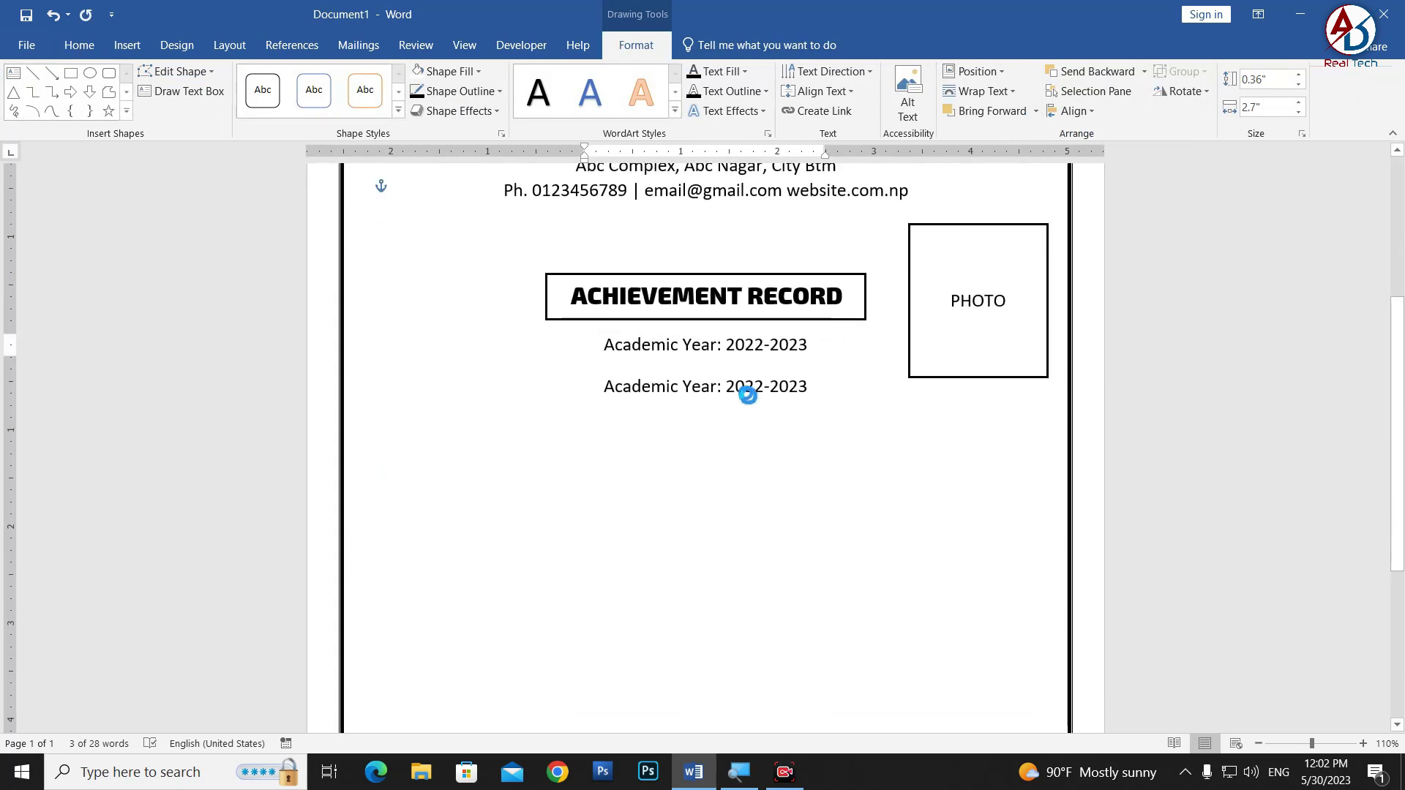
{"action": "triple_click", "coordinate": [748, 394]}
{"action": "type", "text": "Class III-V"}
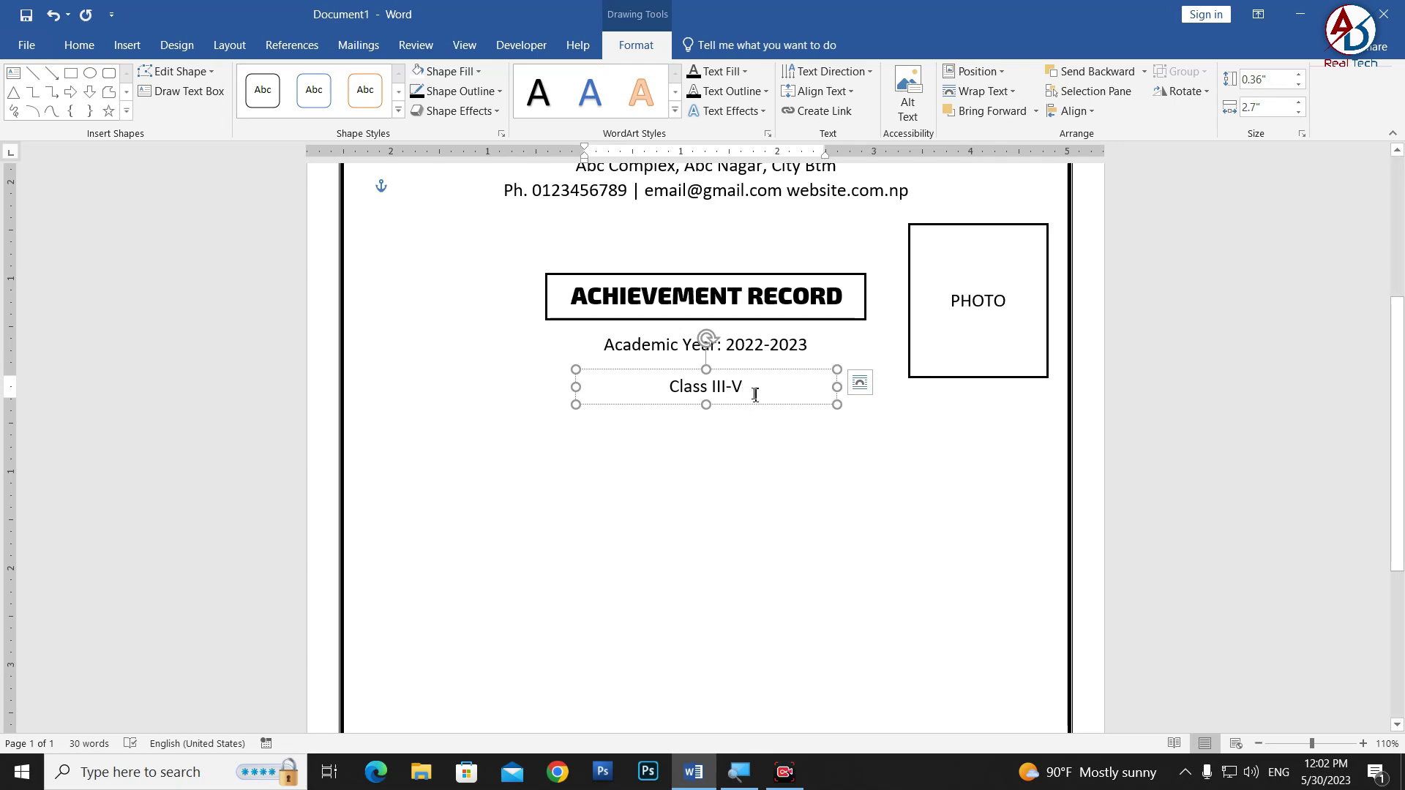
Set the Class III-V text to Arial Black at 16 pt and lengthen its box slightly
{"action": "triple_click", "coordinate": [631, 383]}
{"action": "left_click", "coordinate": [79, 45]}
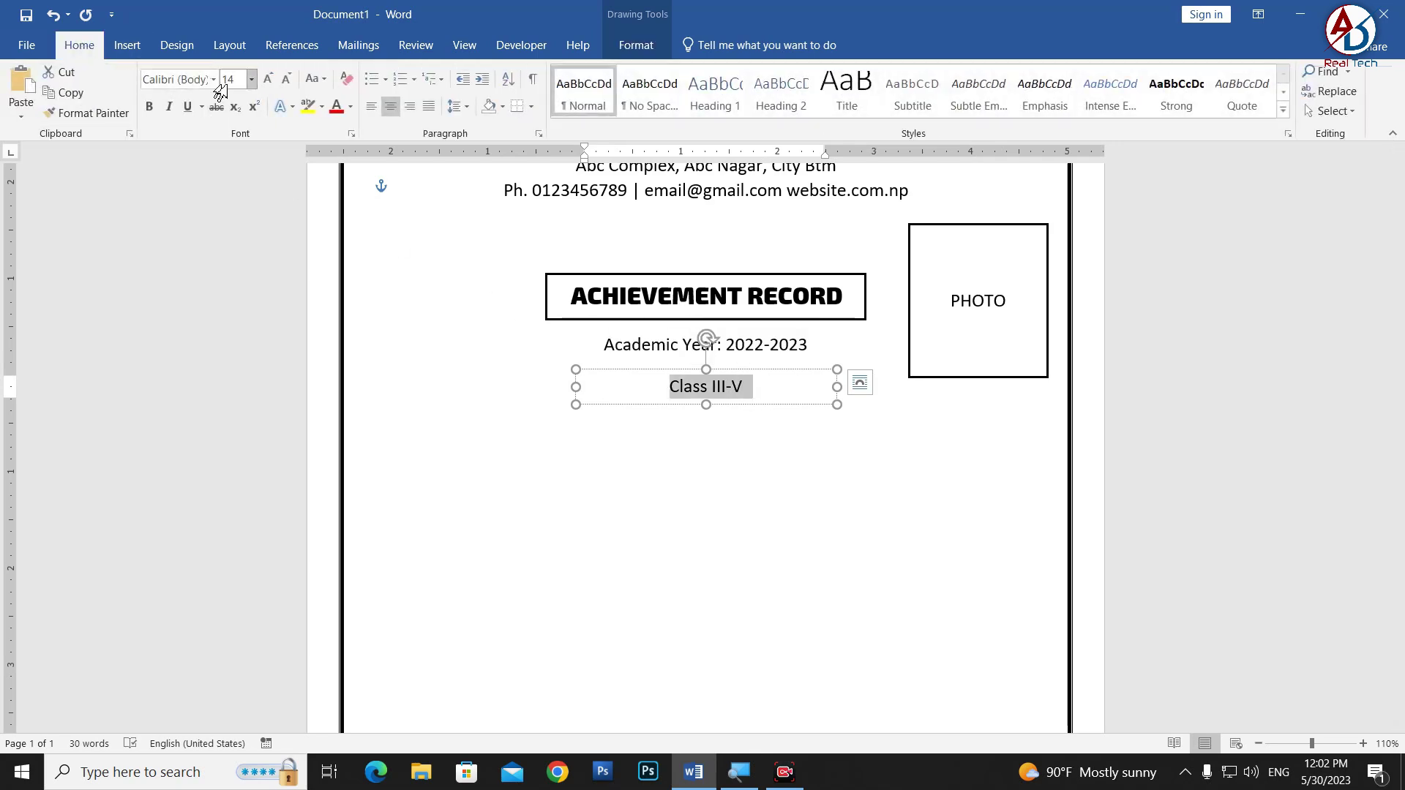
{"action": "left_click", "coordinate": [215, 79]}
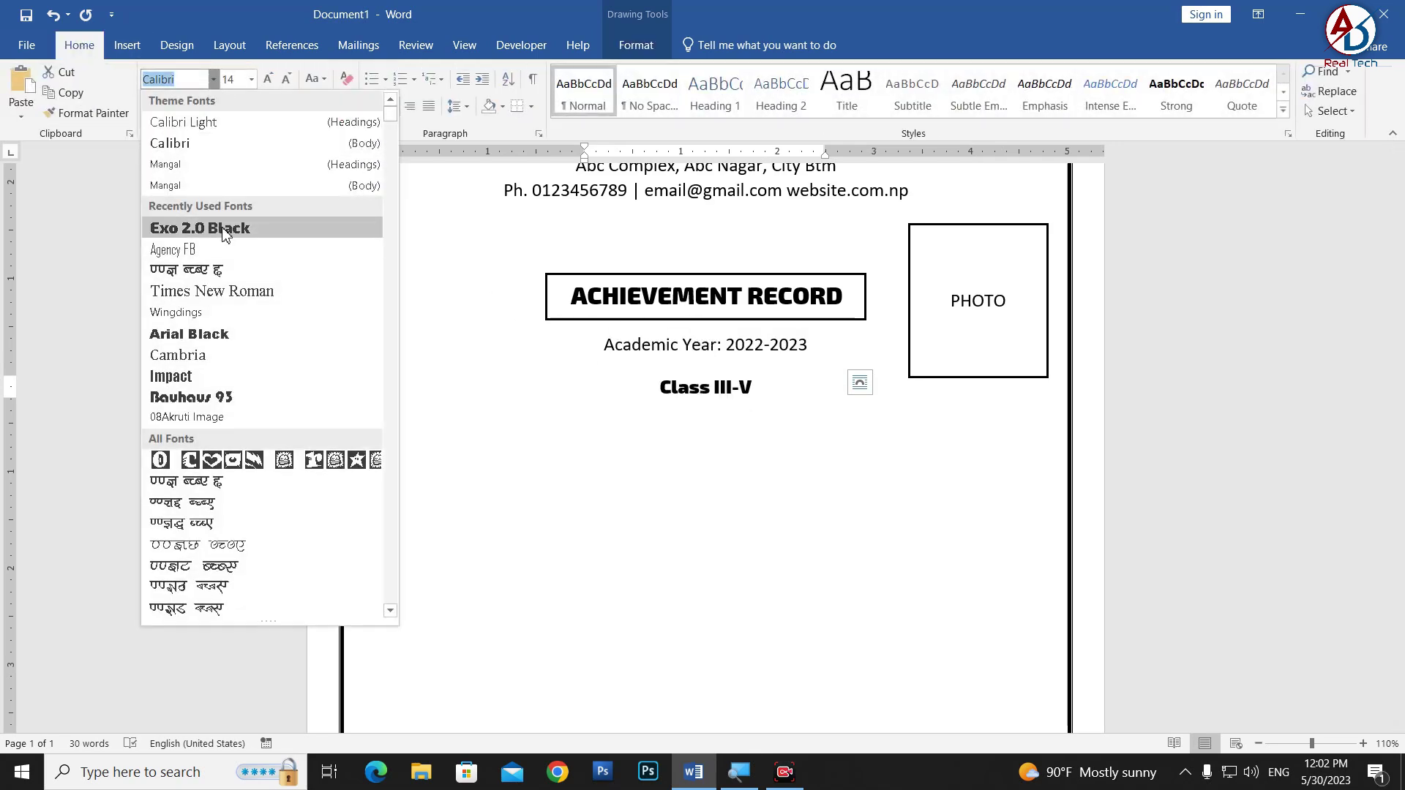
{"action": "left_click", "coordinate": [212, 335]}
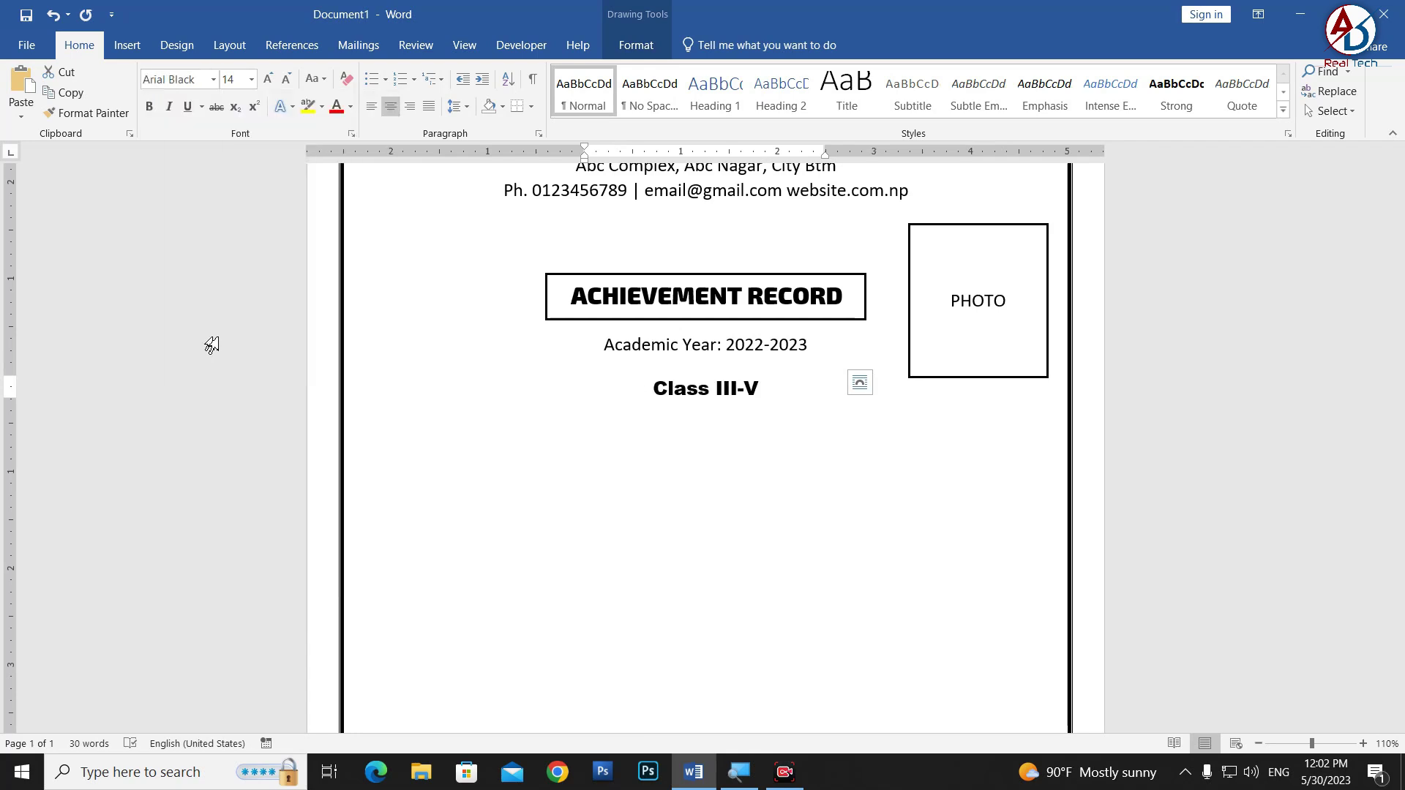
{"action": "left_click", "coordinate": [270, 79]}
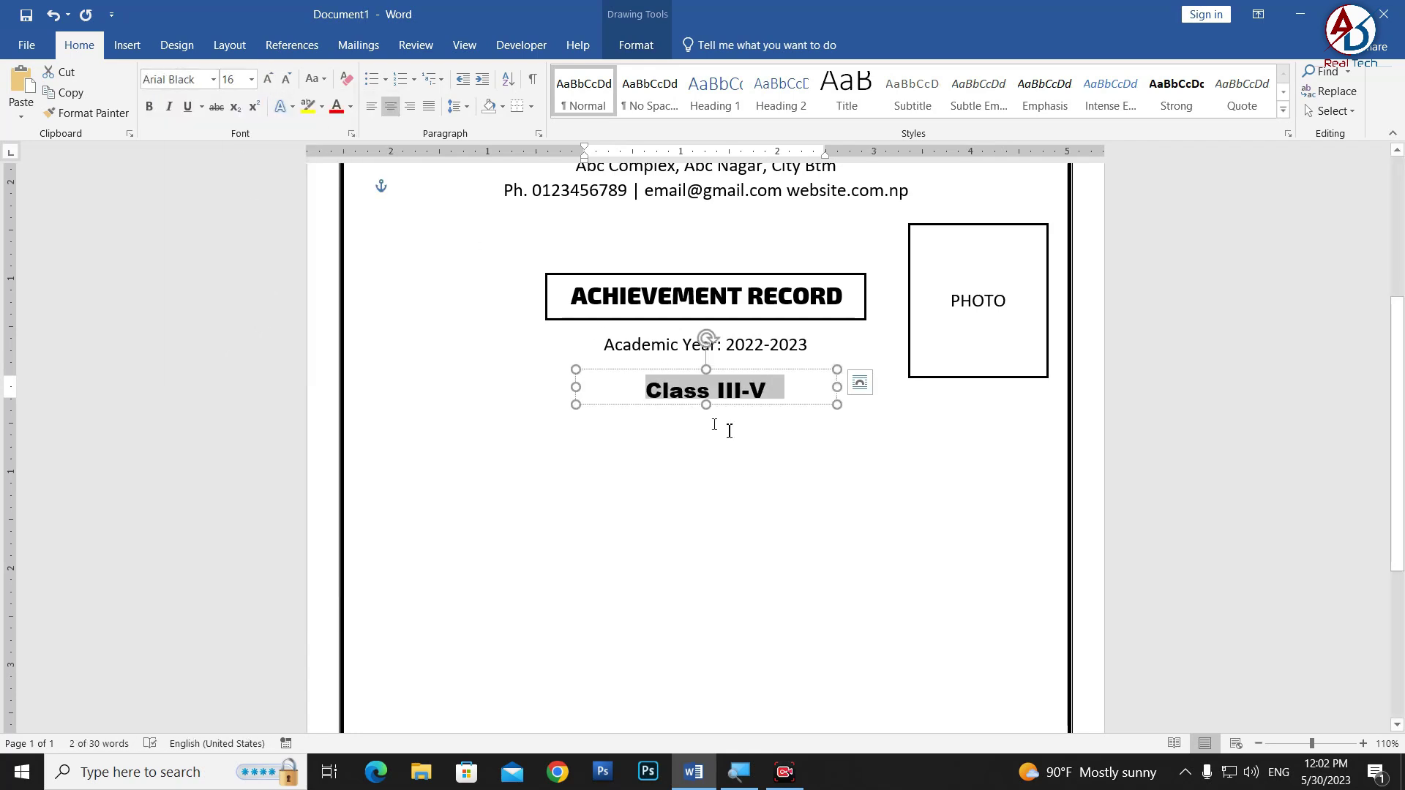
{"action": "left_click_drag", "start_coordinate": [706, 404], "coordinate": [710, 412]}
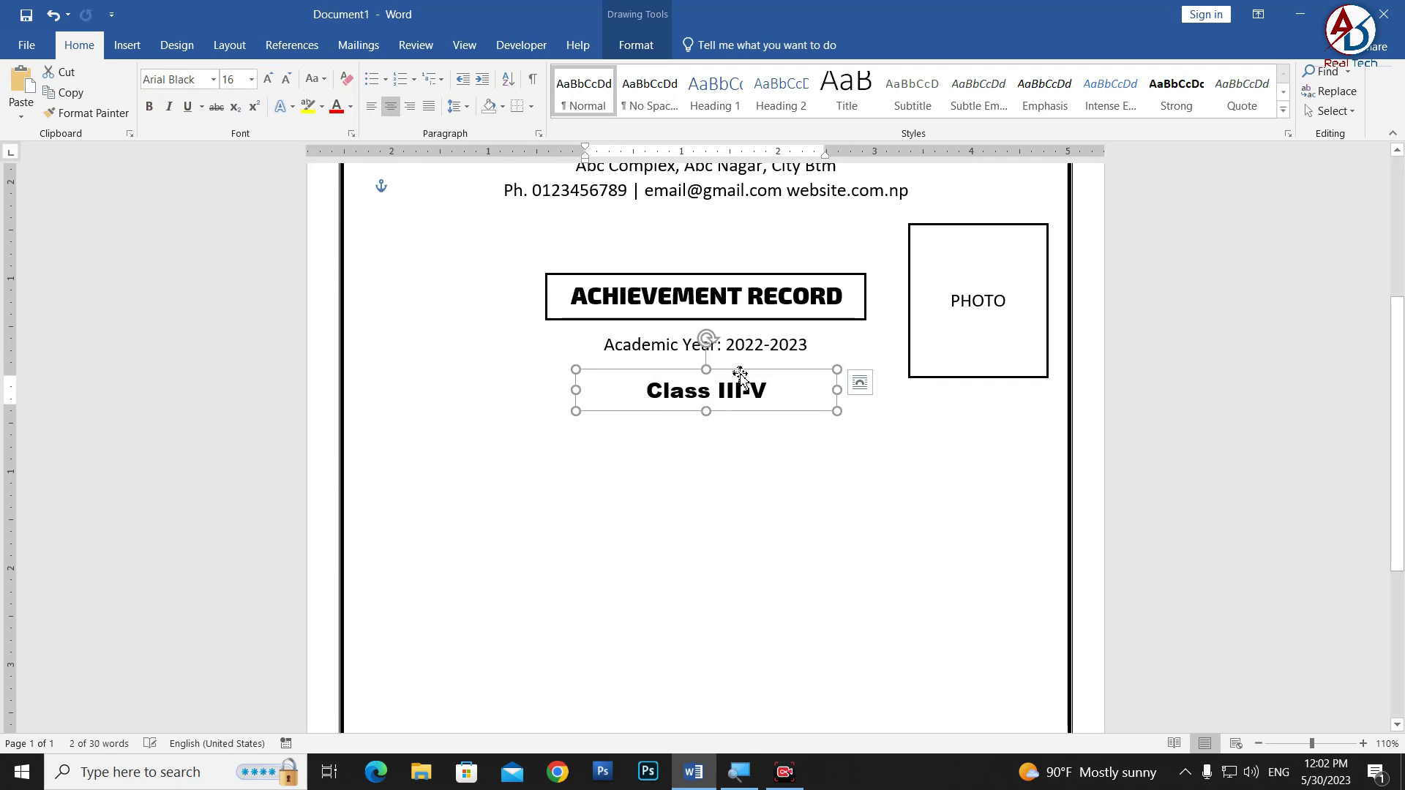
Deselect the Class III-V box and bring up the Insert Shapes gallery
{"action": "left_click", "coordinate": [1257, 526]}
{"action": "scroll", "coordinate": [878, 495], "scroll_direction": "down", "scroll_amount": 5}
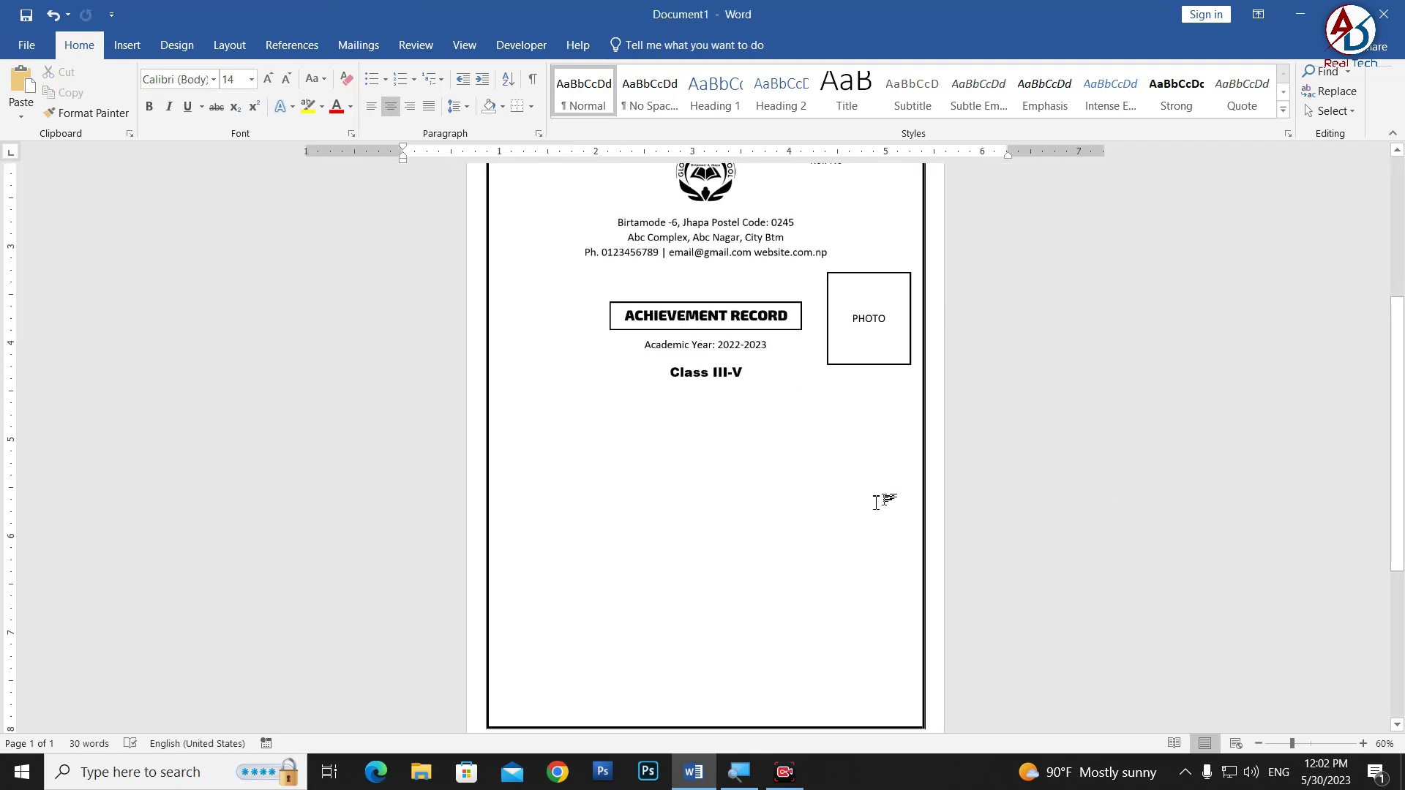
{"action": "scroll", "coordinate": [862, 495], "scroll_direction": "down", "scroll_amount": 2}
{"action": "scroll", "coordinate": [775, 464], "scroll_direction": "up", "scroll_amount": 2}
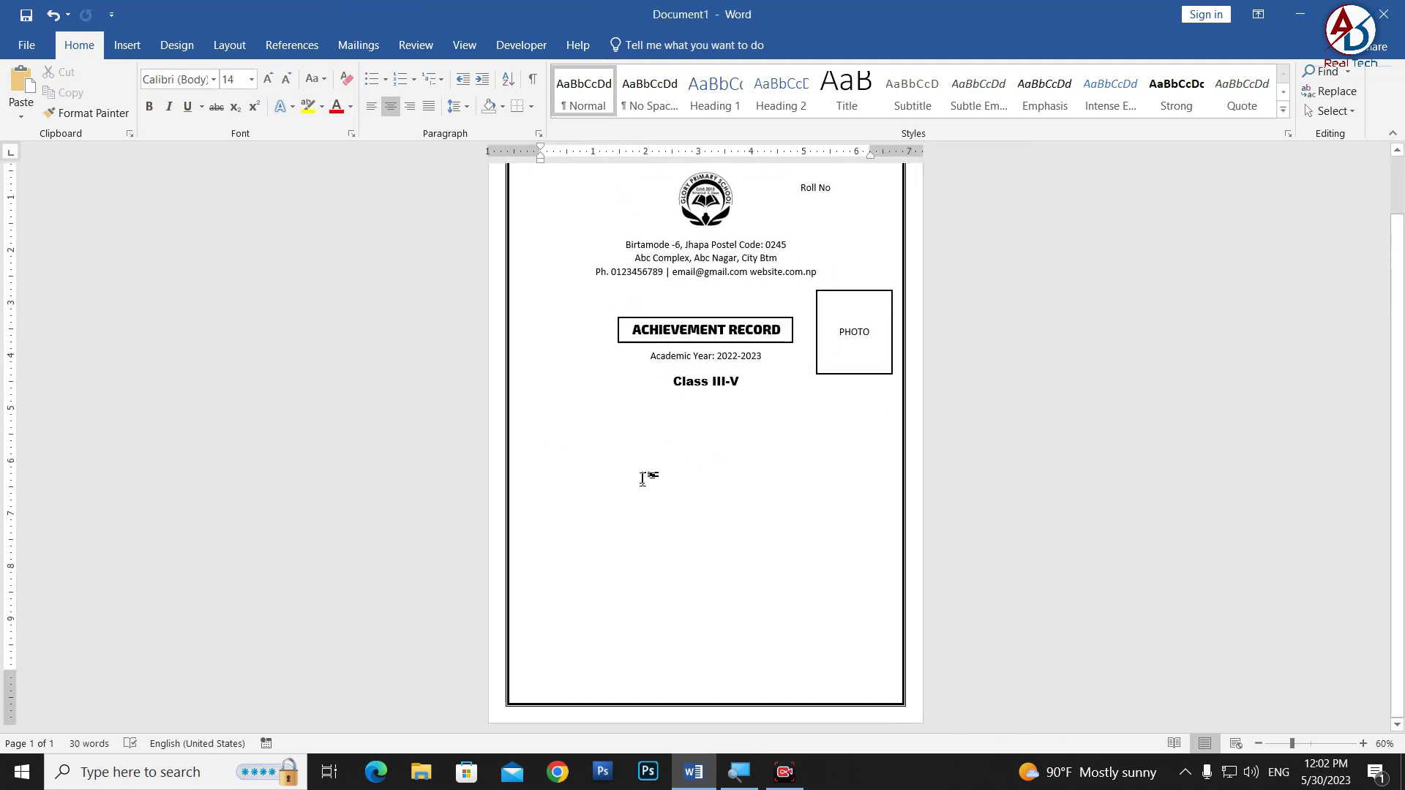
{"action": "left_click", "coordinate": [126, 46]}
{"action": "left_click", "coordinate": [263, 110]}
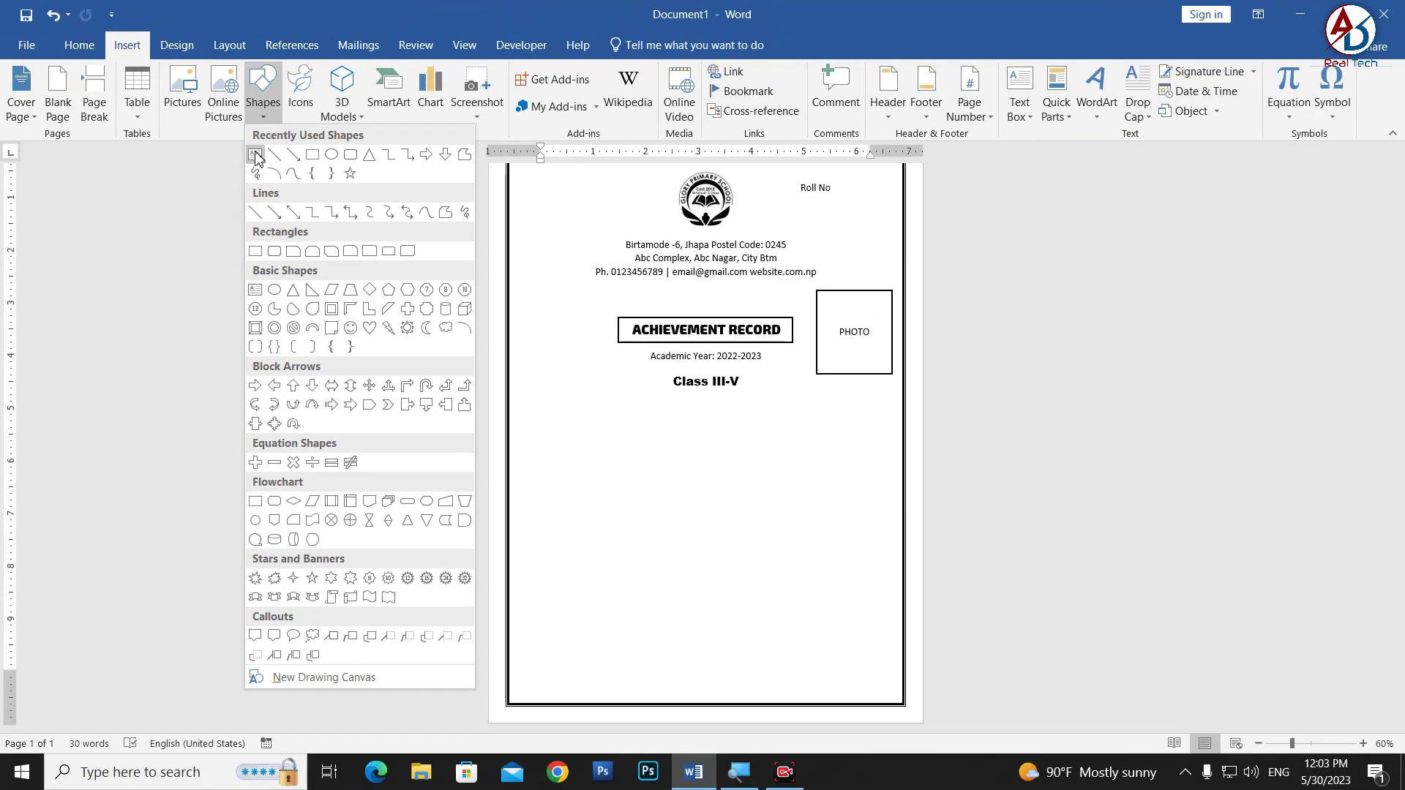
Draw a large text box below Class III-V, widen it to 6.78" and align it on the page
{"action": "left_click", "coordinate": [253, 156]}
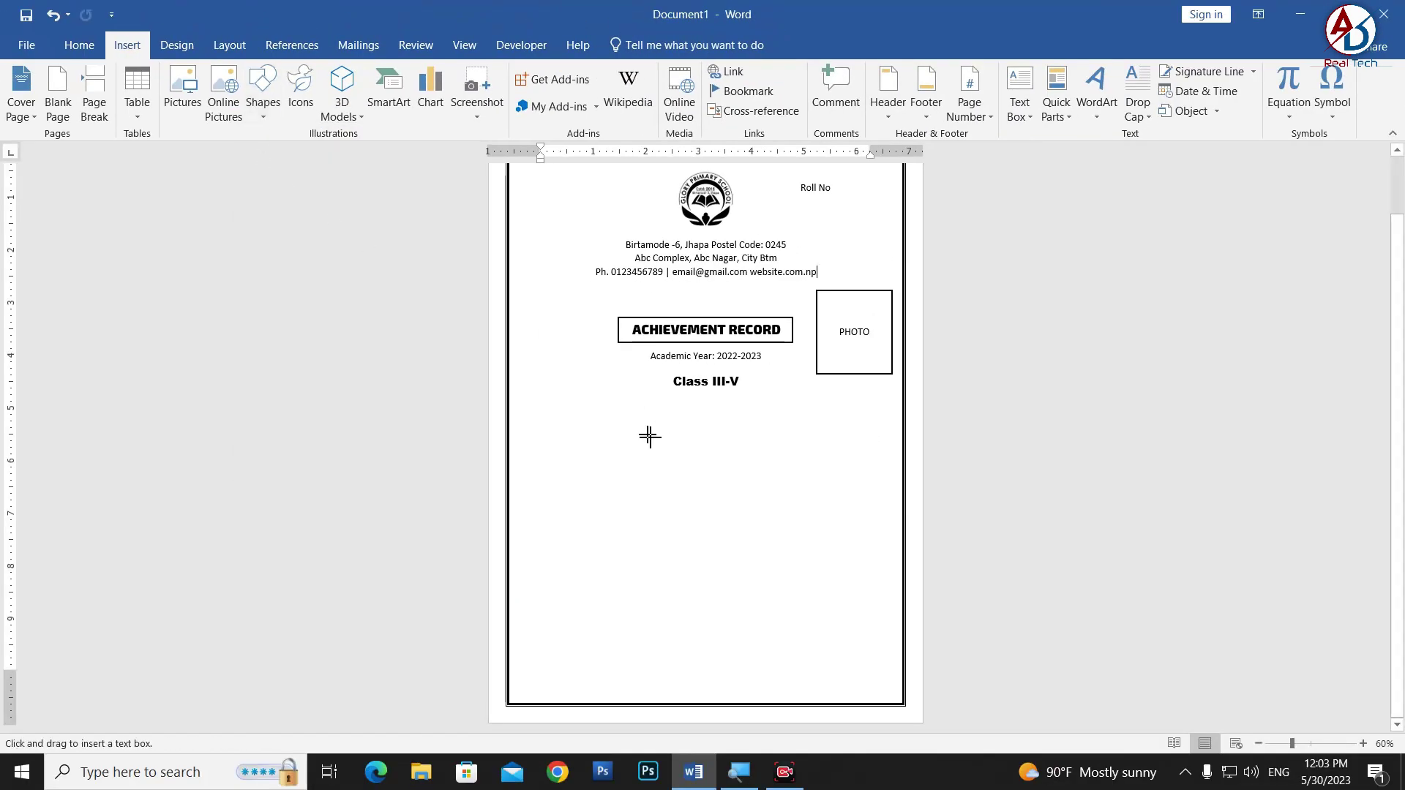
{"action": "left_click_drag", "start_coordinate": [538, 411], "coordinate": [880, 679]}
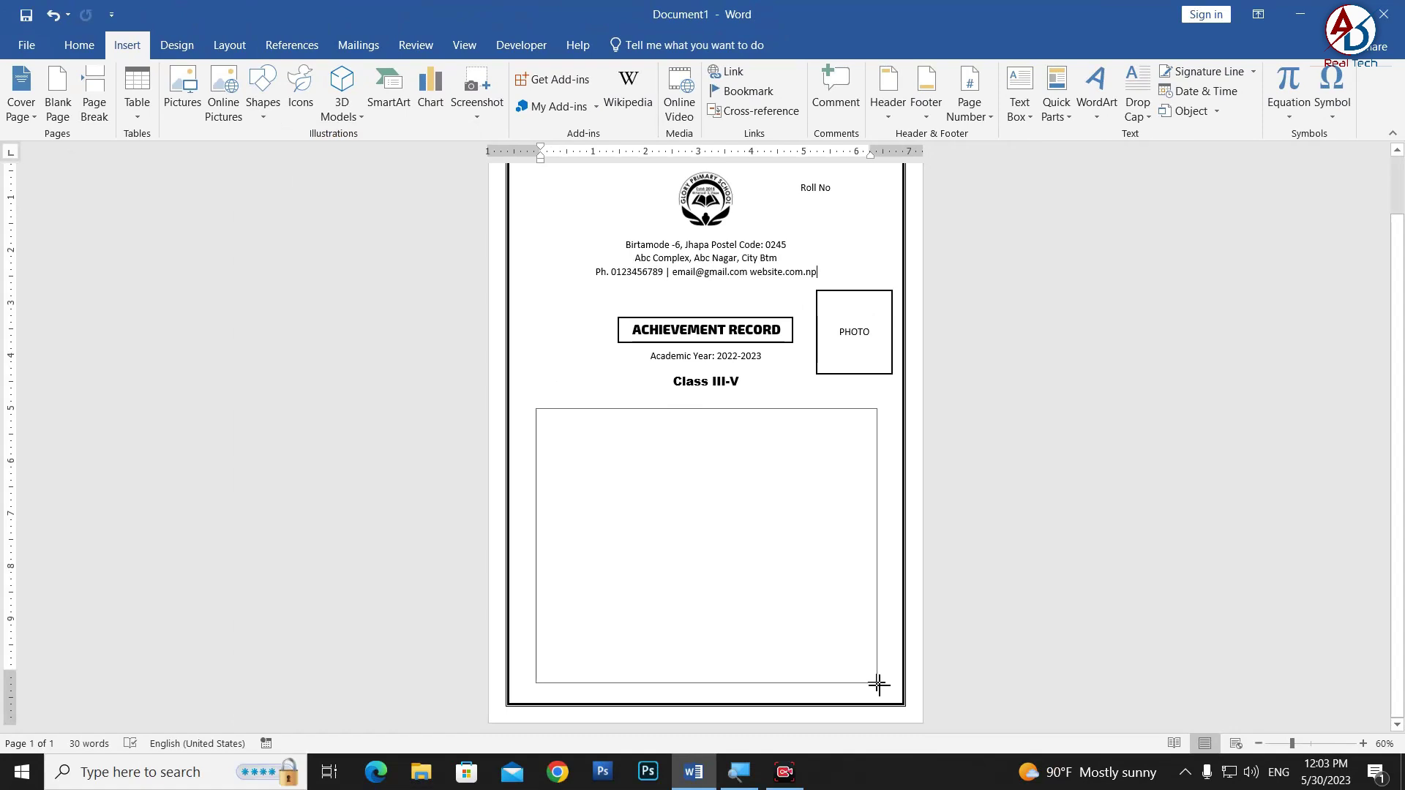
{"action": "left_click_drag", "start_coordinate": [879, 679], "coordinate": [879, 684]}
{"action": "left_click_drag", "start_coordinate": [539, 548], "coordinate": [530, 548]}
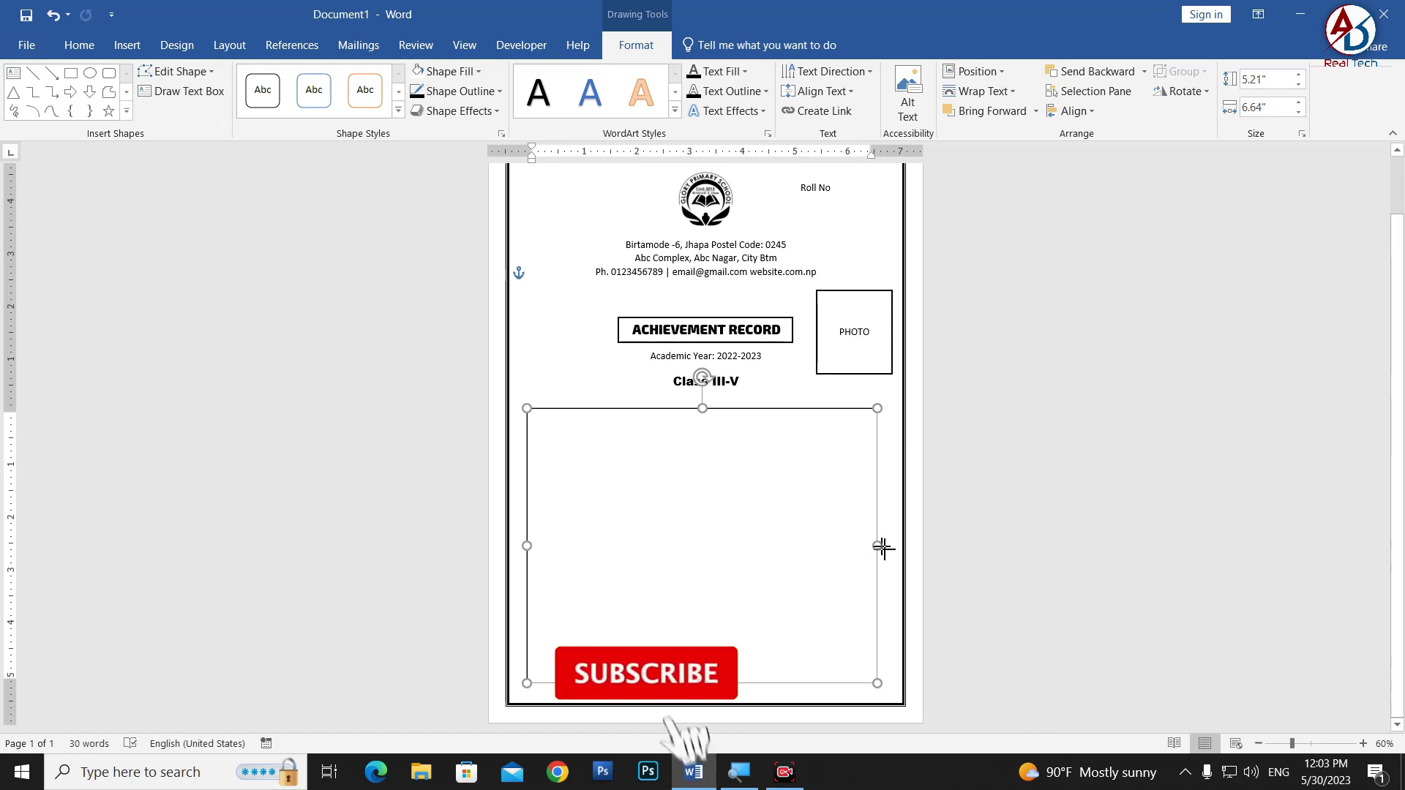
{"action": "left_click_drag", "start_coordinate": [881, 547], "coordinate": [888, 547]}
{"action": "left_click", "coordinate": [1074, 110]}
{"action": "left_click", "coordinate": [1096, 142]}
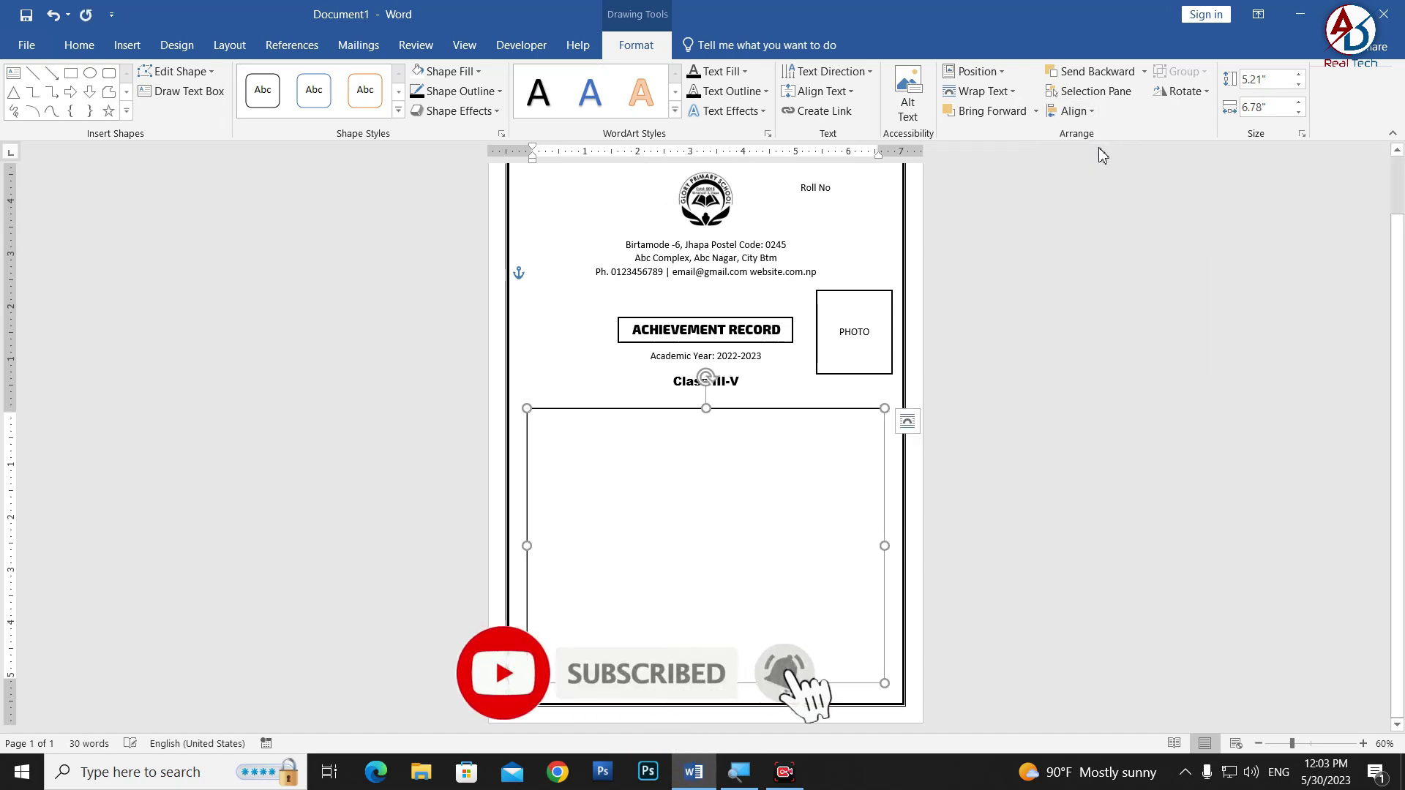
{"action": "right_click", "coordinate": [769, 412]}
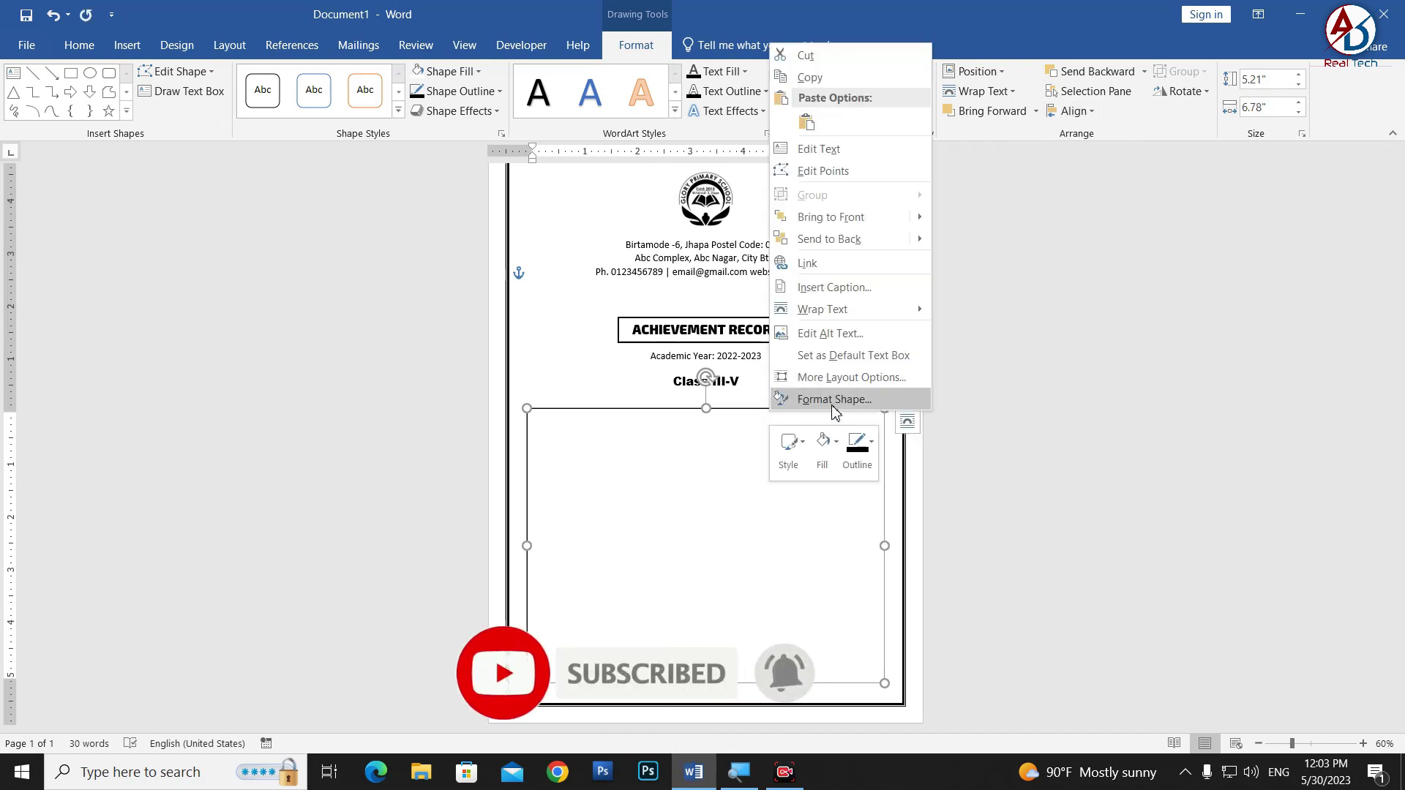
Give the large box a double-line outline at 0% transparency, about 4.5 pt wide
{"action": "left_click", "coordinate": [834, 400]}
{"action": "left_click", "coordinate": [1185, 279]}
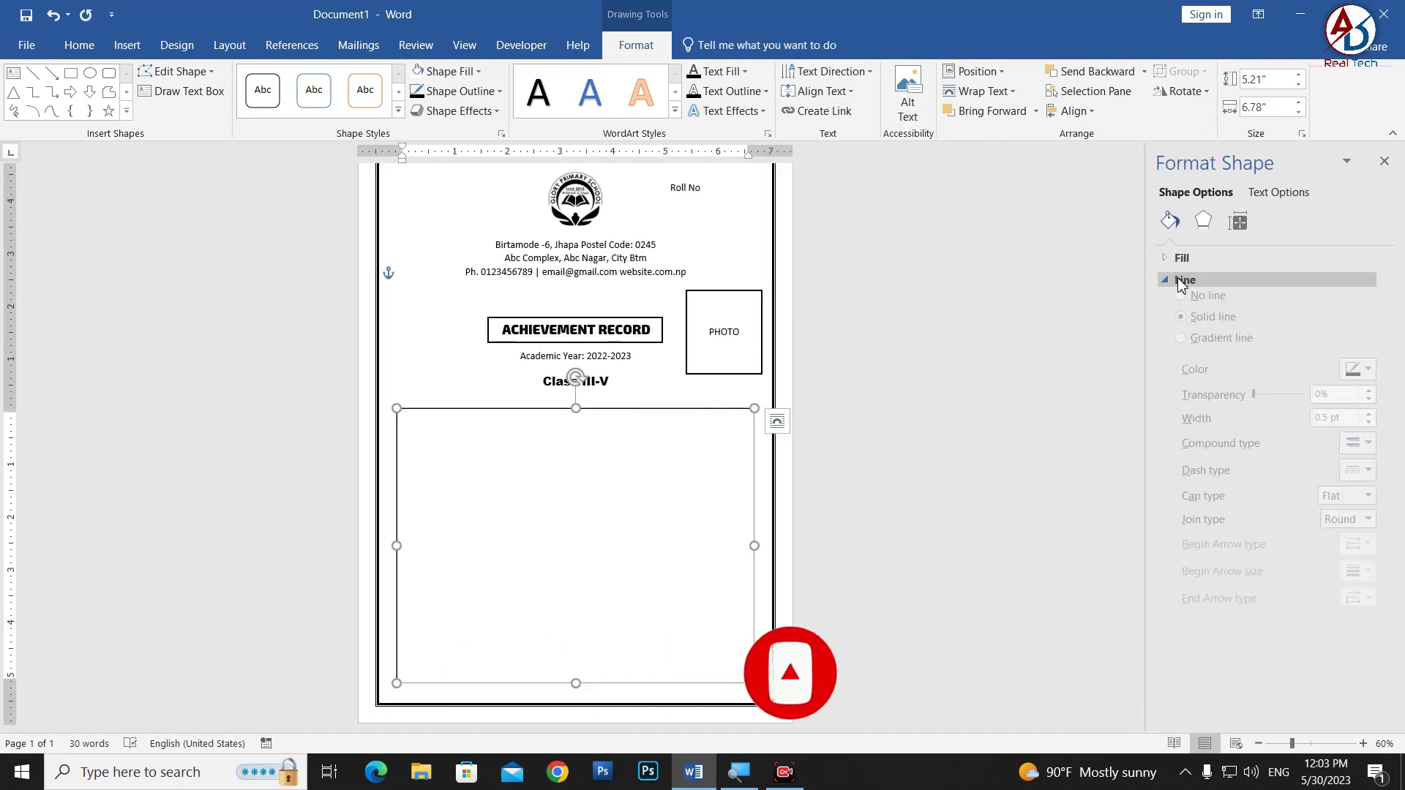
{"action": "left_click", "coordinate": [1368, 460]}
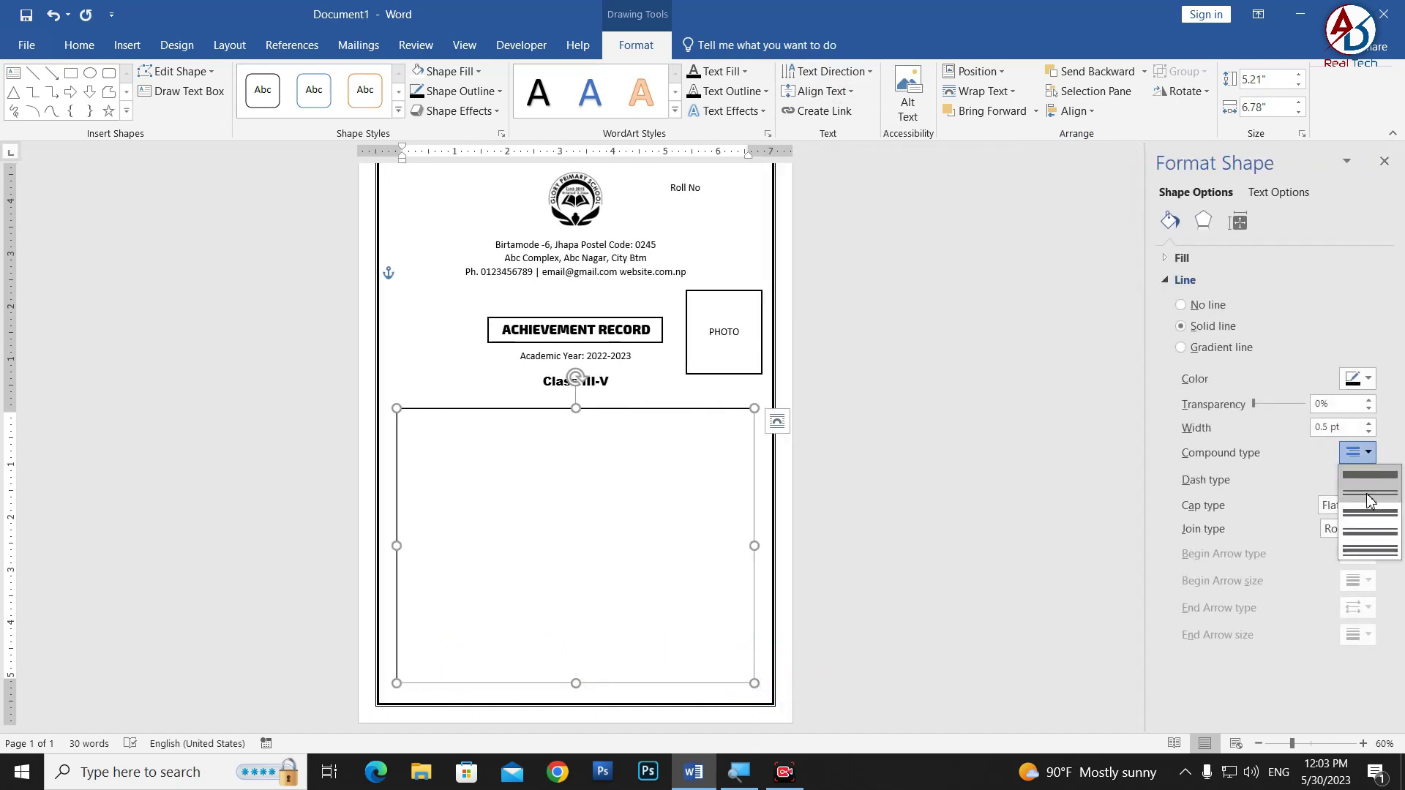
{"action": "left_click", "coordinate": [1354, 489]}
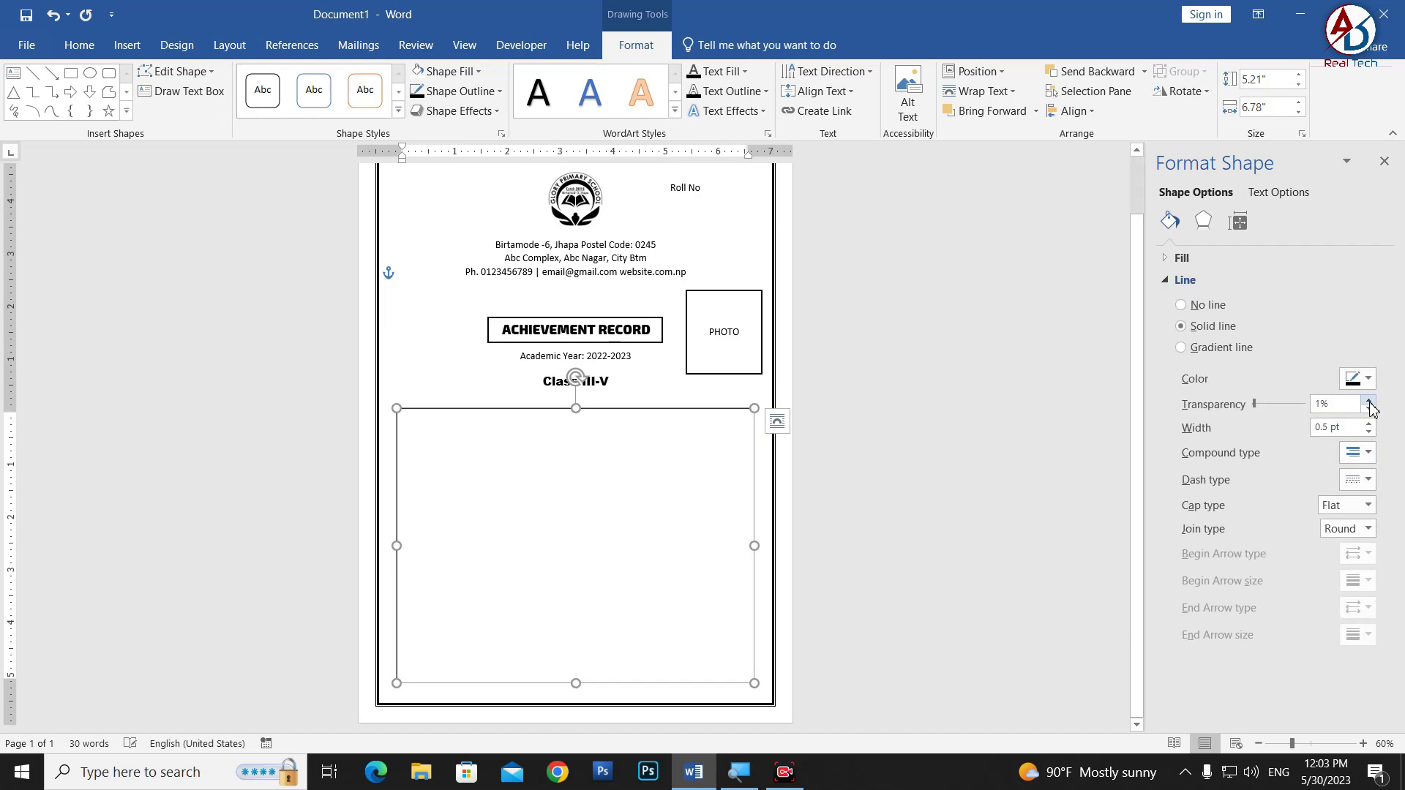
{"action": "left_click", "coordinate": [1368, 410]}
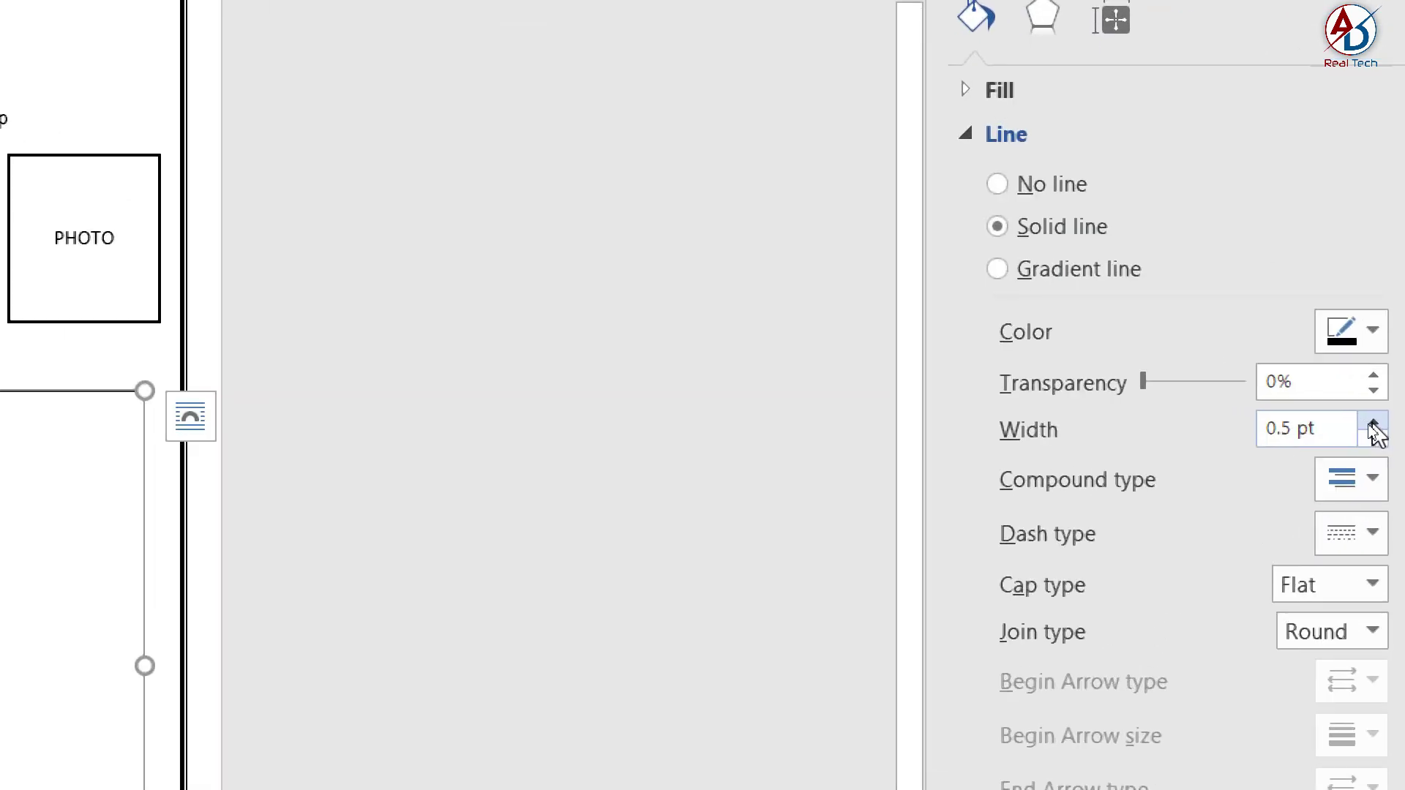
{"action": "left_click", "coordinate": [1369, 424]}
{"action": "left_click", "coordinate": [1369, 424]}
{"action": "left_click", "coordinate": [1370, 425]}
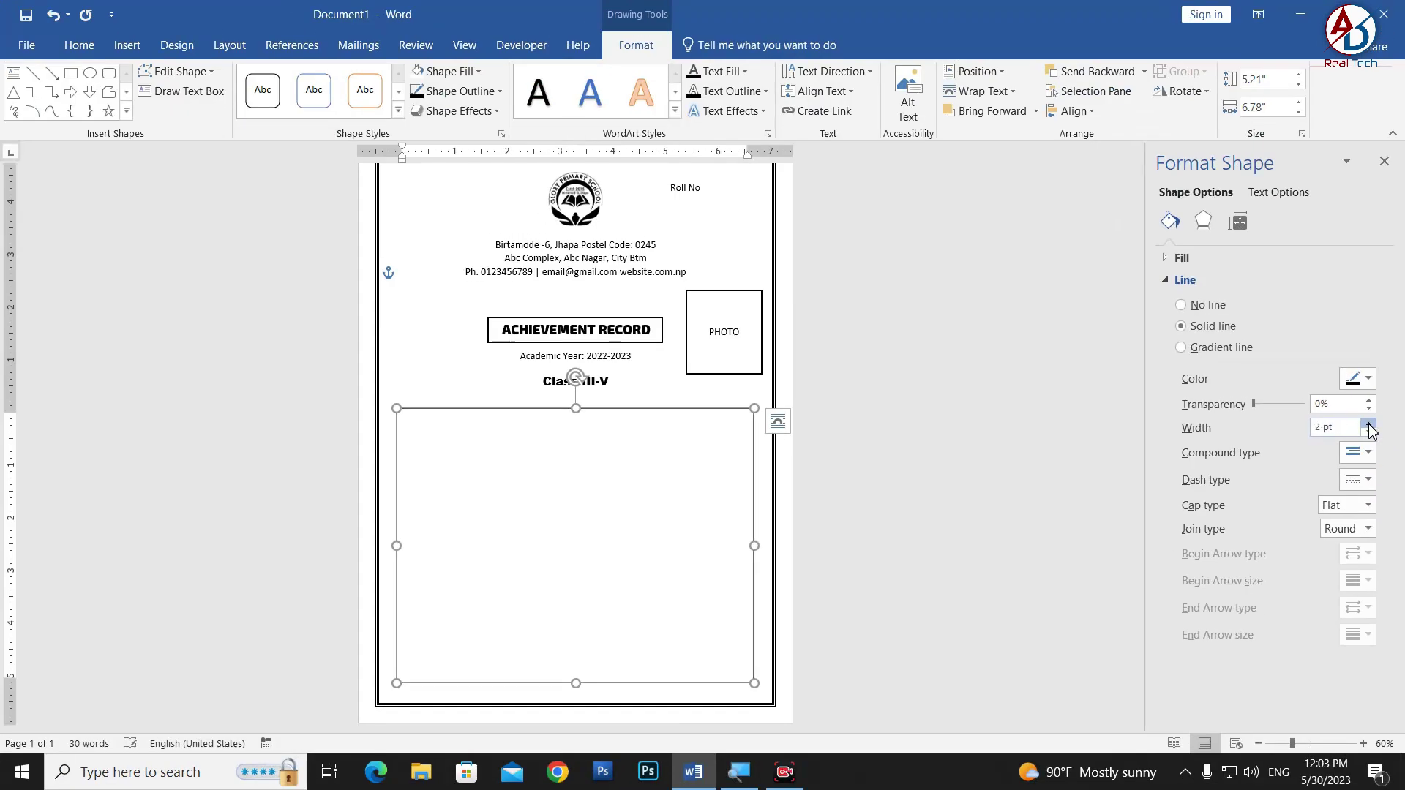
{"action": "left_click", "coordinate": [1369, 425]}
{"action": "left_click", "coordinate": [1370, 425]}
{"action": "left_click", "coordinate": [1369, 424]}
{"action": "left_click", "coordinate": [1369, 424]}
{"action": "left_click", "coordinate": [1370, 425]}
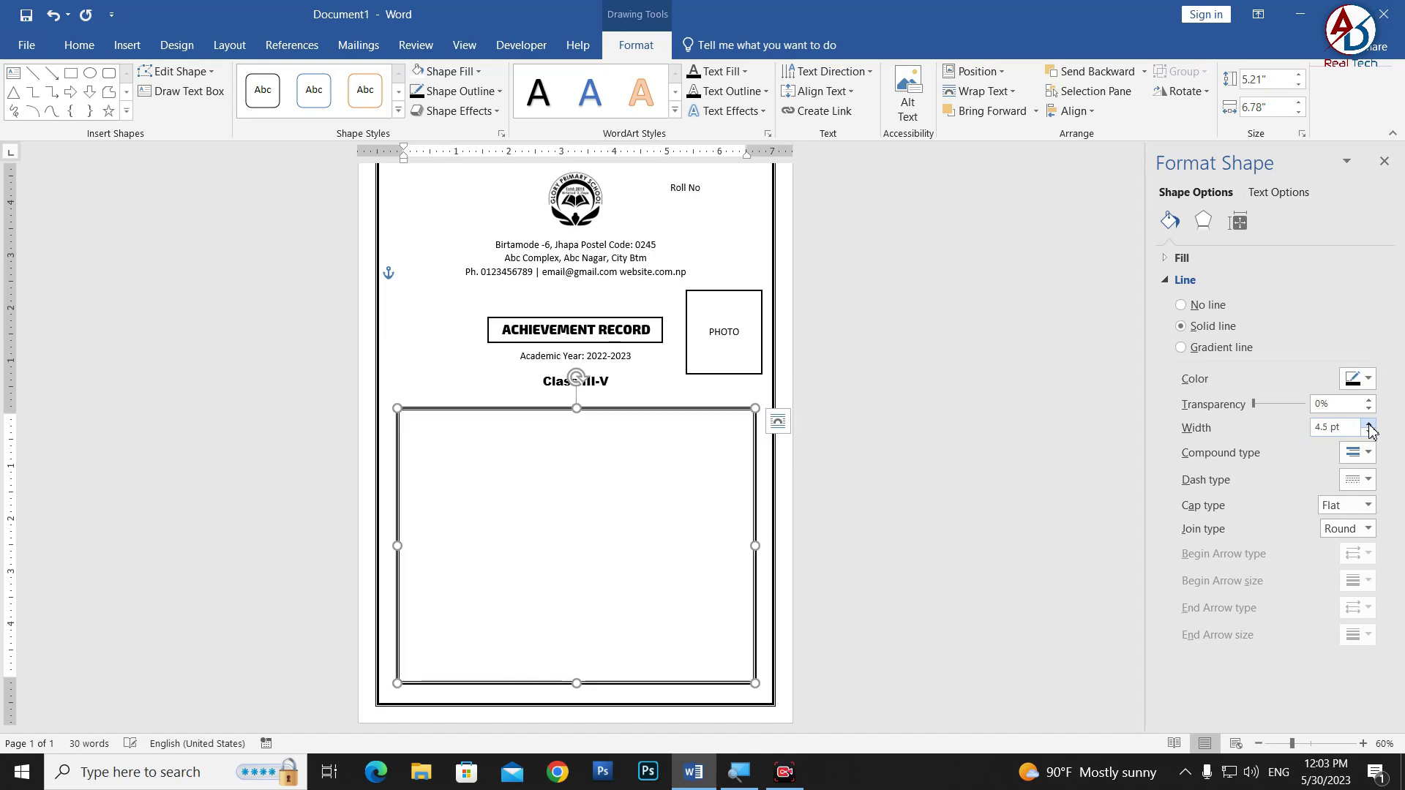
{"action": "left_click", "coordinate": [1369, 424]}
{"action": "left_click", "coordinate": [712, 462]}
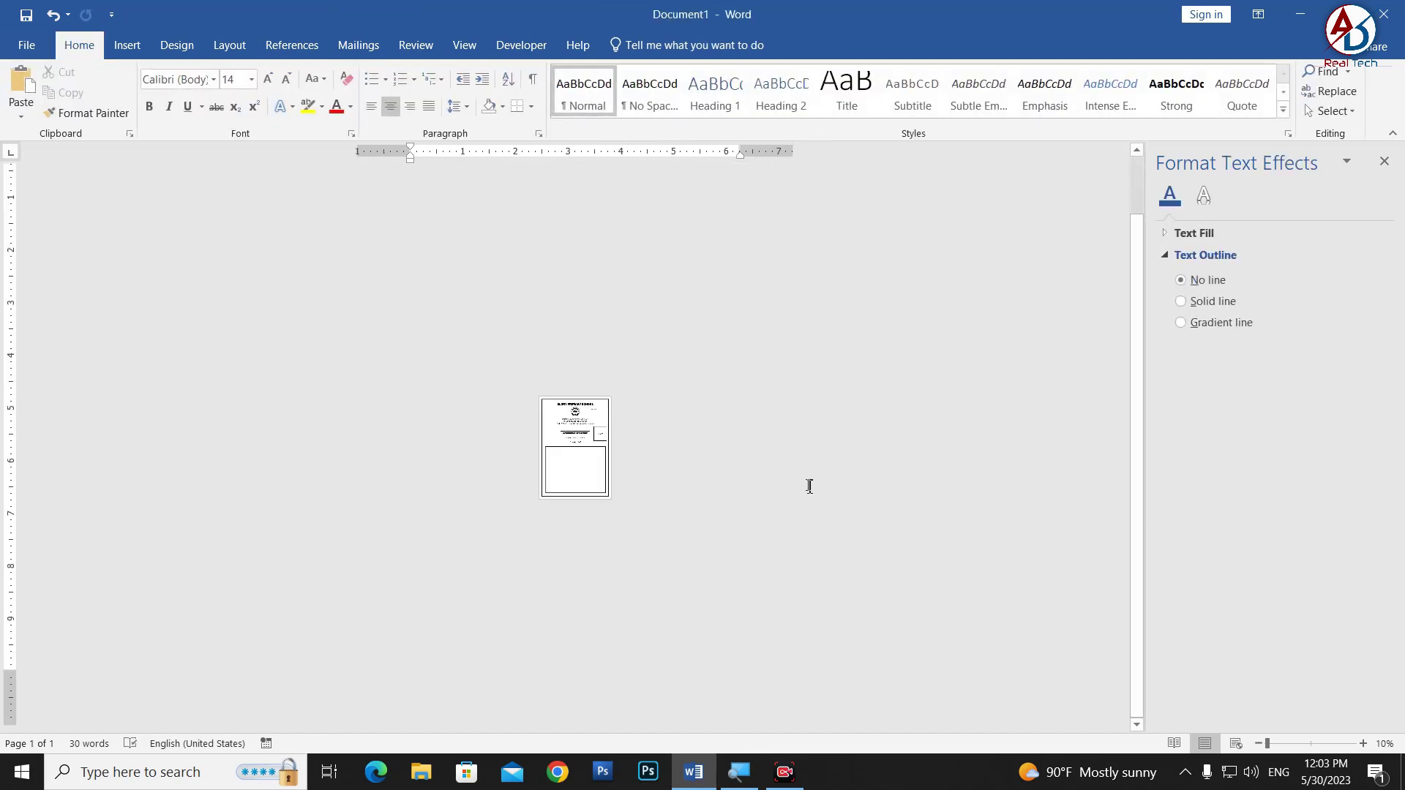
{"action": "scroll", "coordinate": [673, 441], "scroll_direction": "up", "scroll_amount": 3}
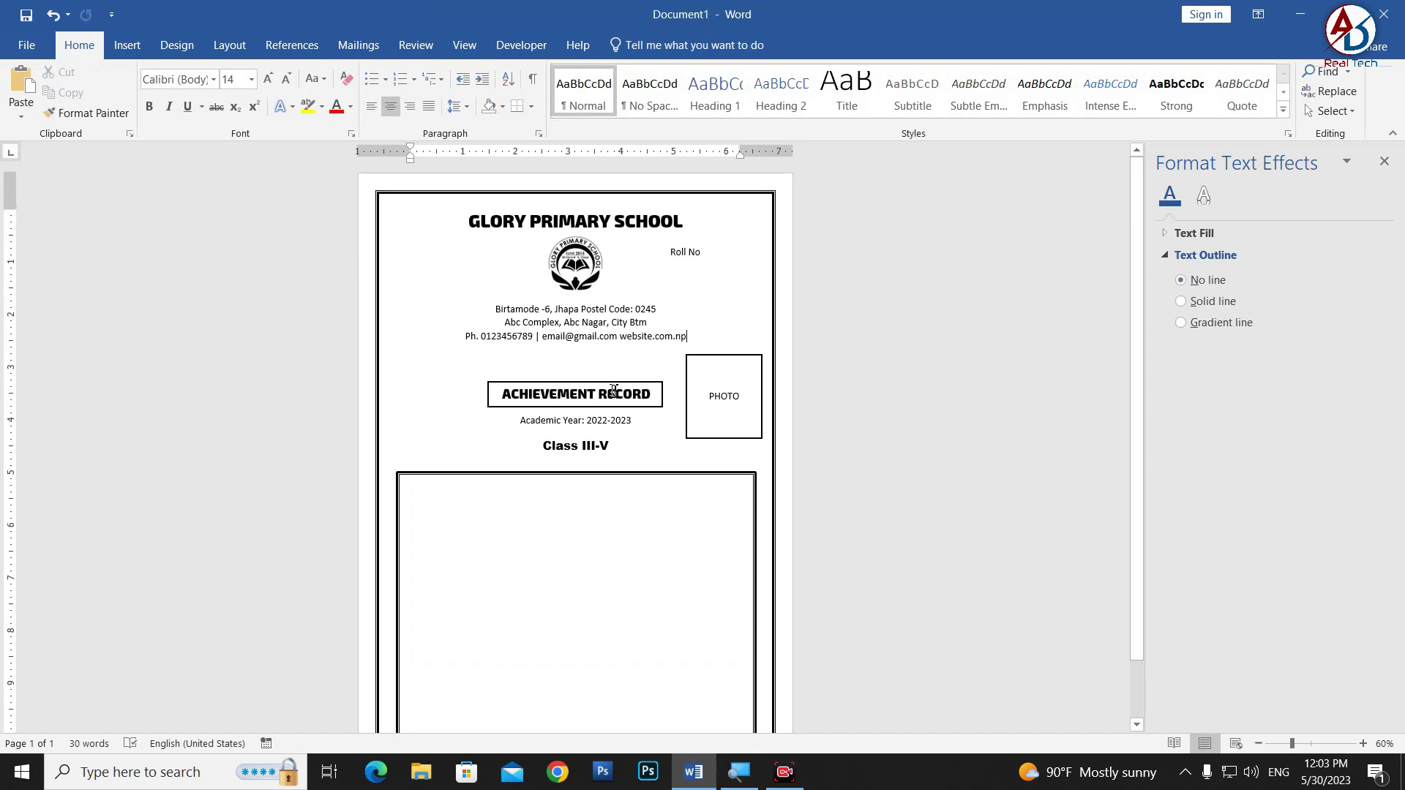
{"action": "scroll", "coordinate": [618, 393], "scroll_direction": "down", "scroll_amount": 4, "text": "ctrl"}
{"action": "scroll", "coordinate": [336, 361], "scroll_direction": "up", "scroll_amount": 3, "text": "ctrl"}
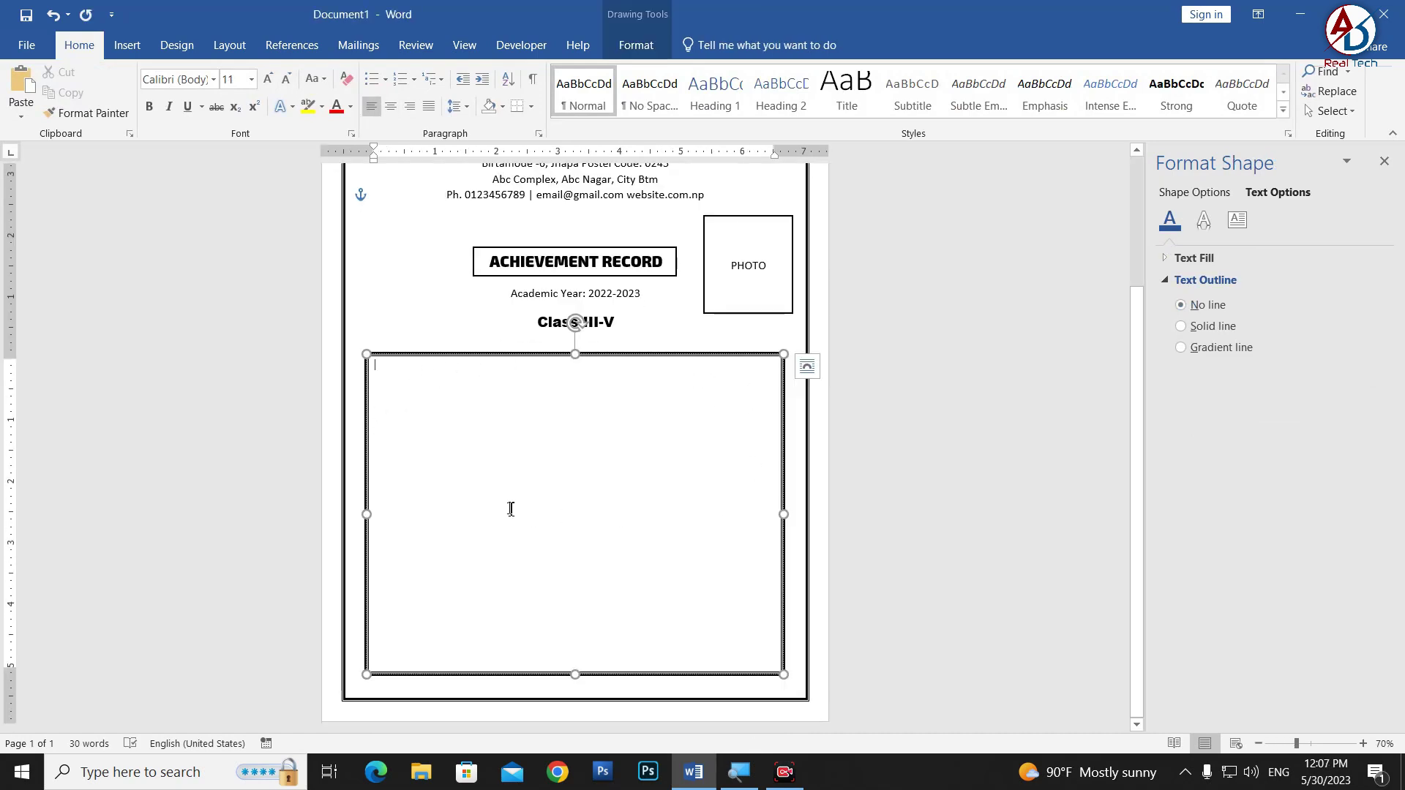
{"action": "scroll", "coordinate": [511, 507], "scroll_direction": "down", "scroll_amount": 4, "text": "ctrl"}
{"action": "scroll", "coordinate": [882, 474], "scroll_direction": "up", "scroll_amount": 3, "text": "ctrl"}
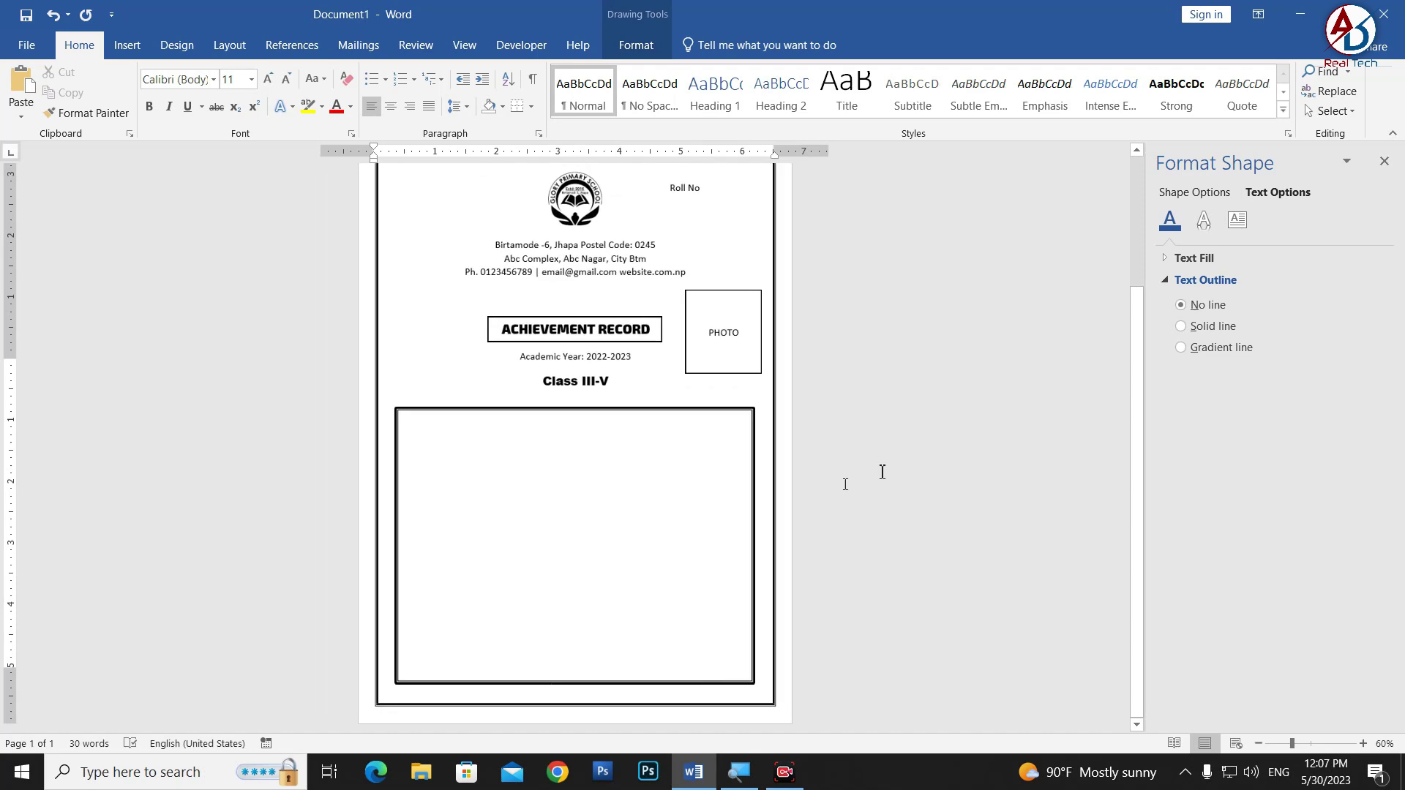
Indent the text inside the details box and enlarge the label font size
{"action": "left_click", "coordinate": [1387, 163]}
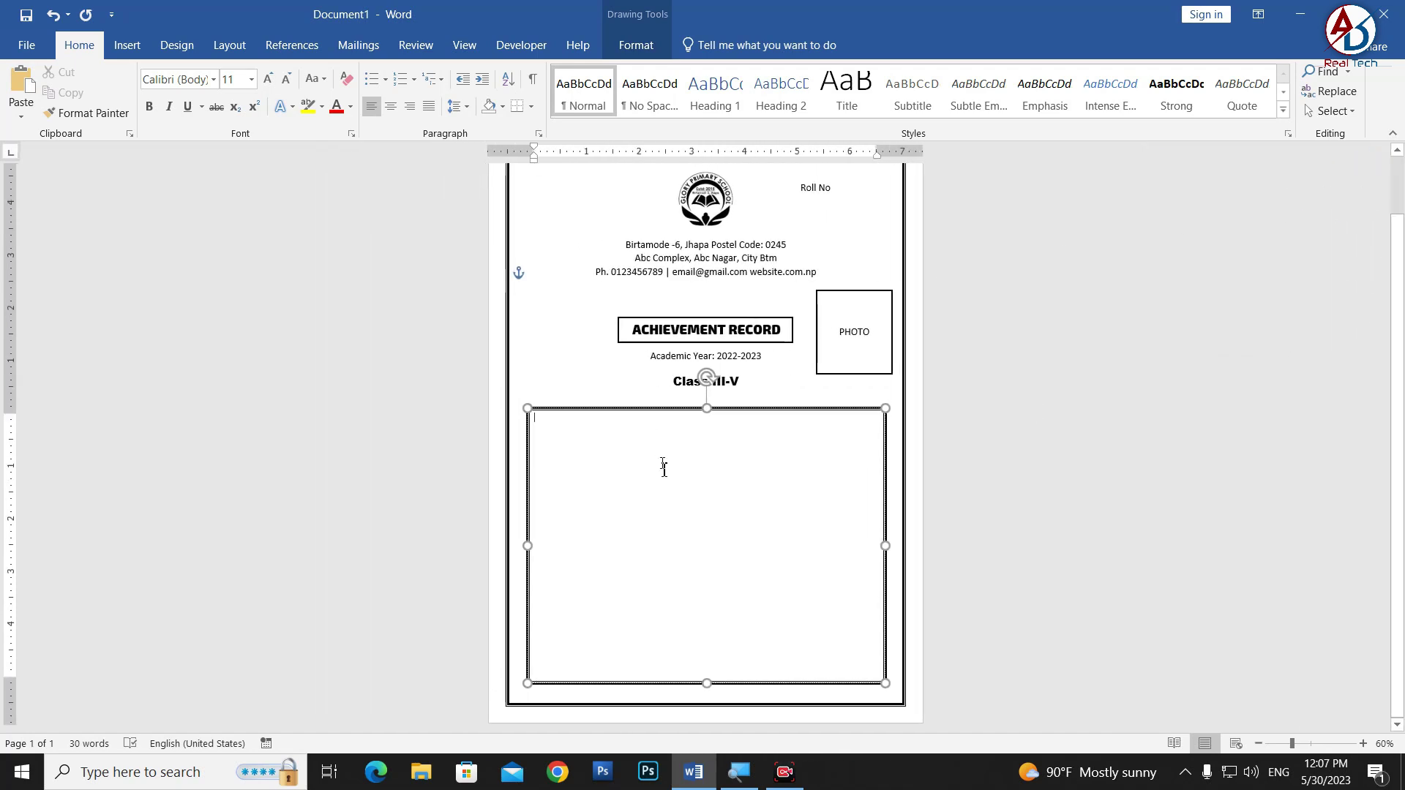
{"action": "scroll", "coordinate": [597, 494], "scroll_direction": "up", "scroll_amount": 4, "text": "ctrl"}
{"action": "scroll", "coordinate": [497, 475], "scroll_direction": "down", "scroll_amount": 3}
{"action": "scroll", "coordinate": [512, 512], "scroll_direction": "up", "scroll_amount": 1}
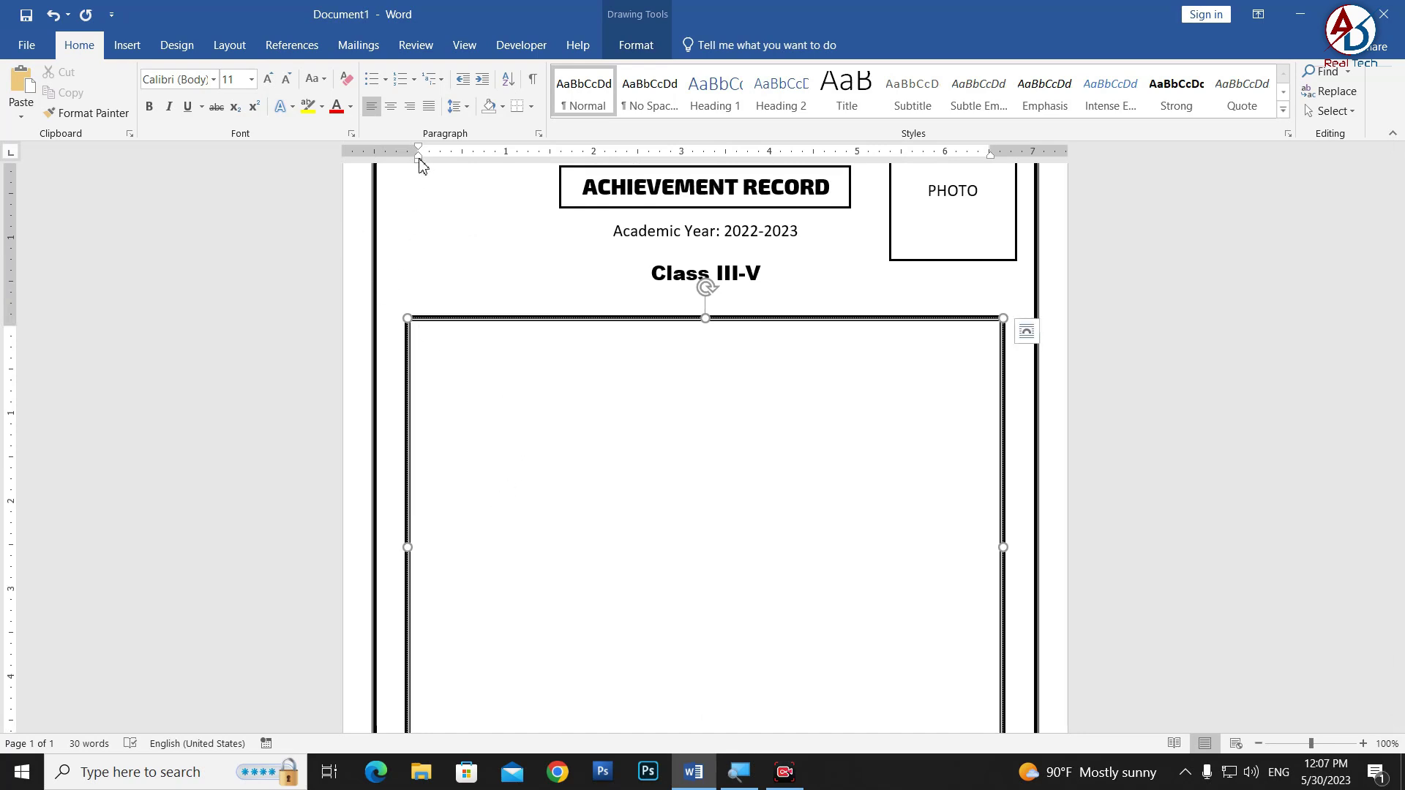
{"action": "left_click_drag", "start_coordinate": [420, 158], "coordinate": [430, 163]}
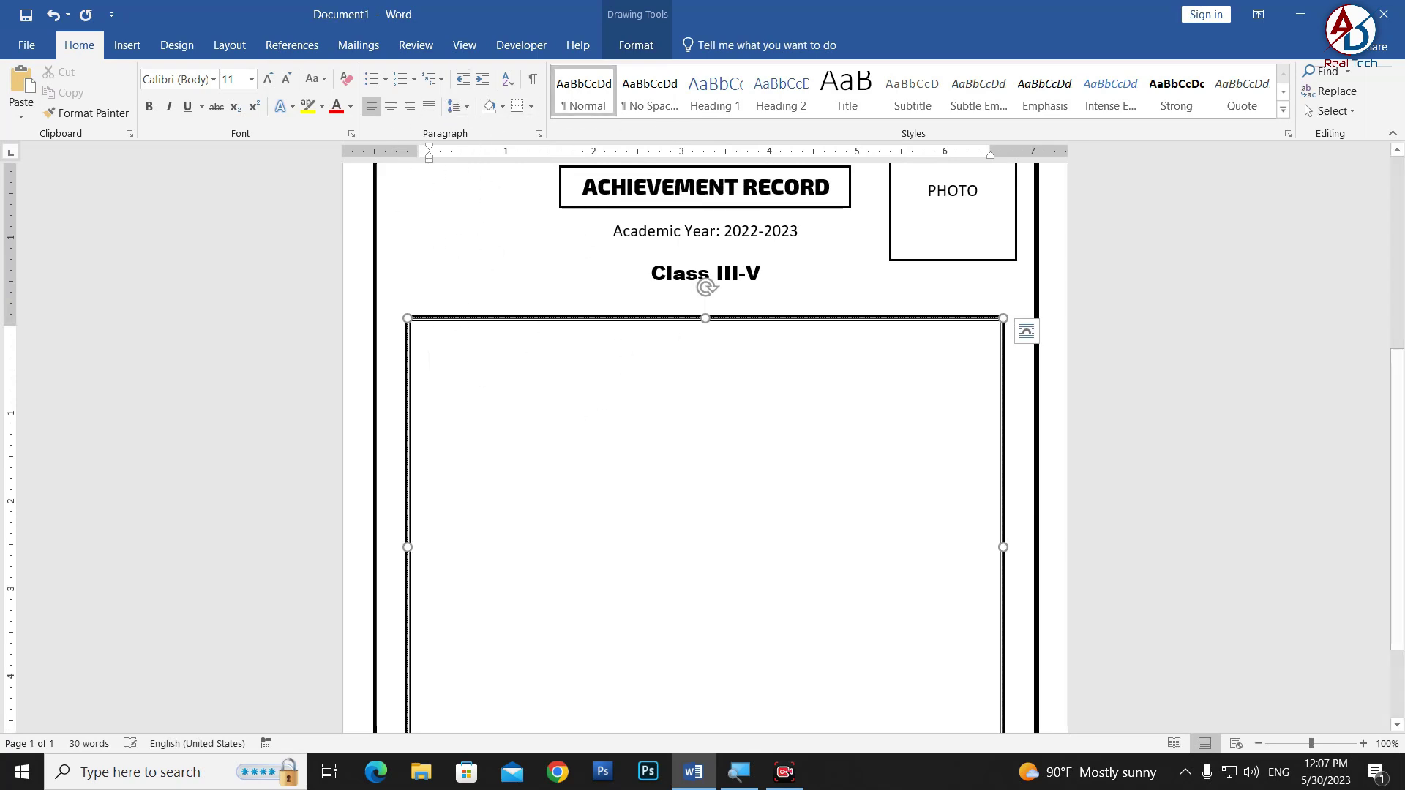
{"action": "key", "text": "Return"}
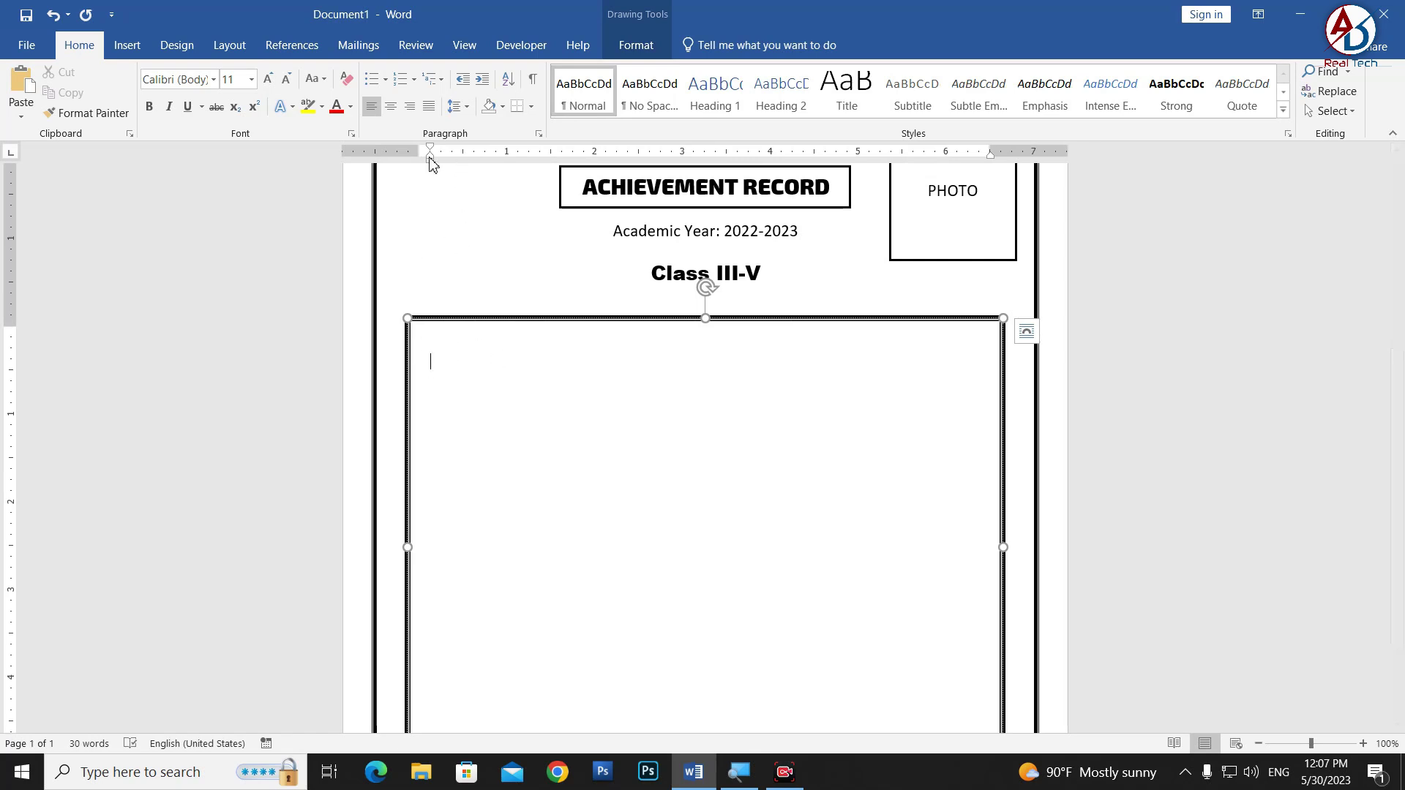
{"action": "left_click_drag", "start_coordinate": [430, 159], "coordinate": [447, 160]}
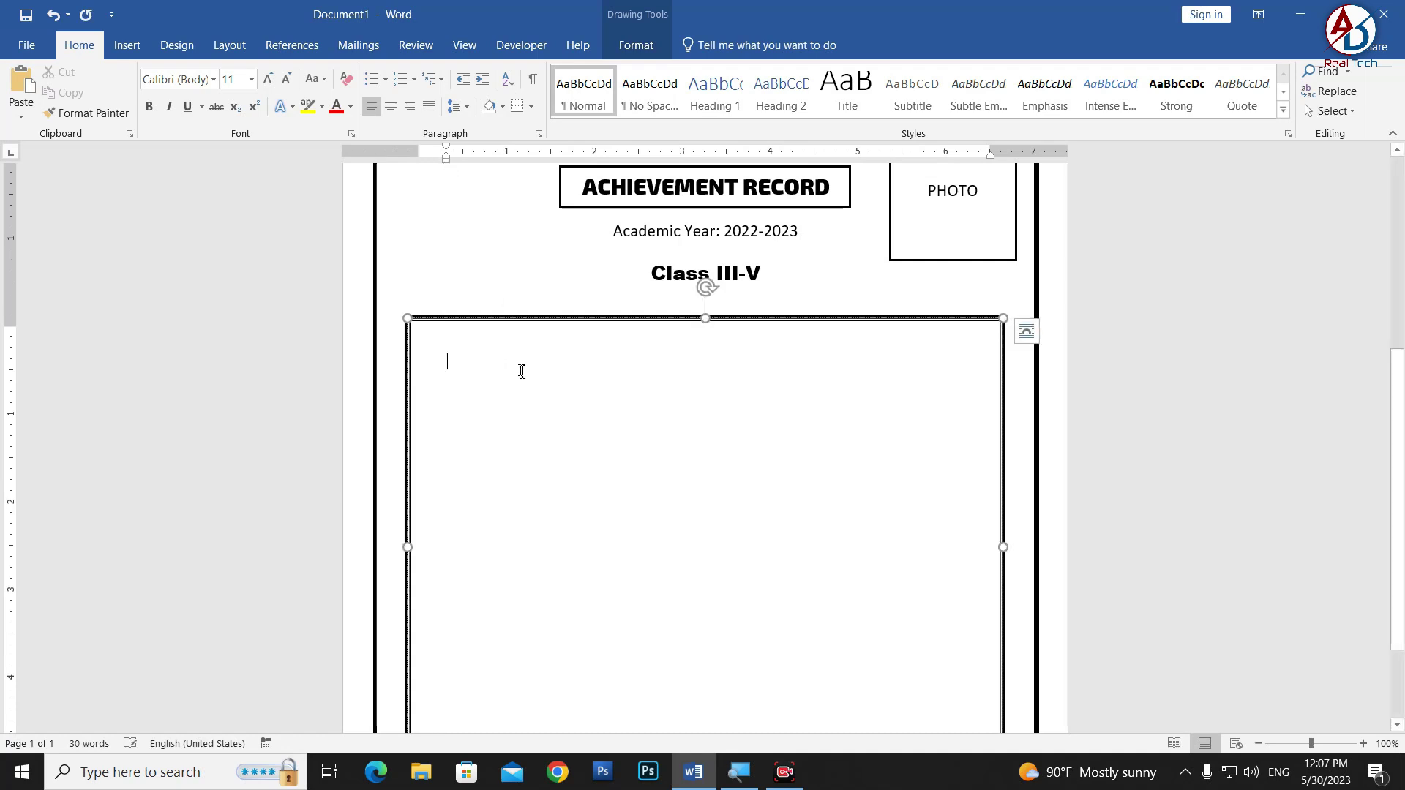
{"action": "left_click", "coordinate": [269, 79]}
Type the labels Name, Class, Date of Birth, Admission No, Address, Tel No., Specimen Signature of Parent/ Guardian
{"action": "type", "text": "Name "}
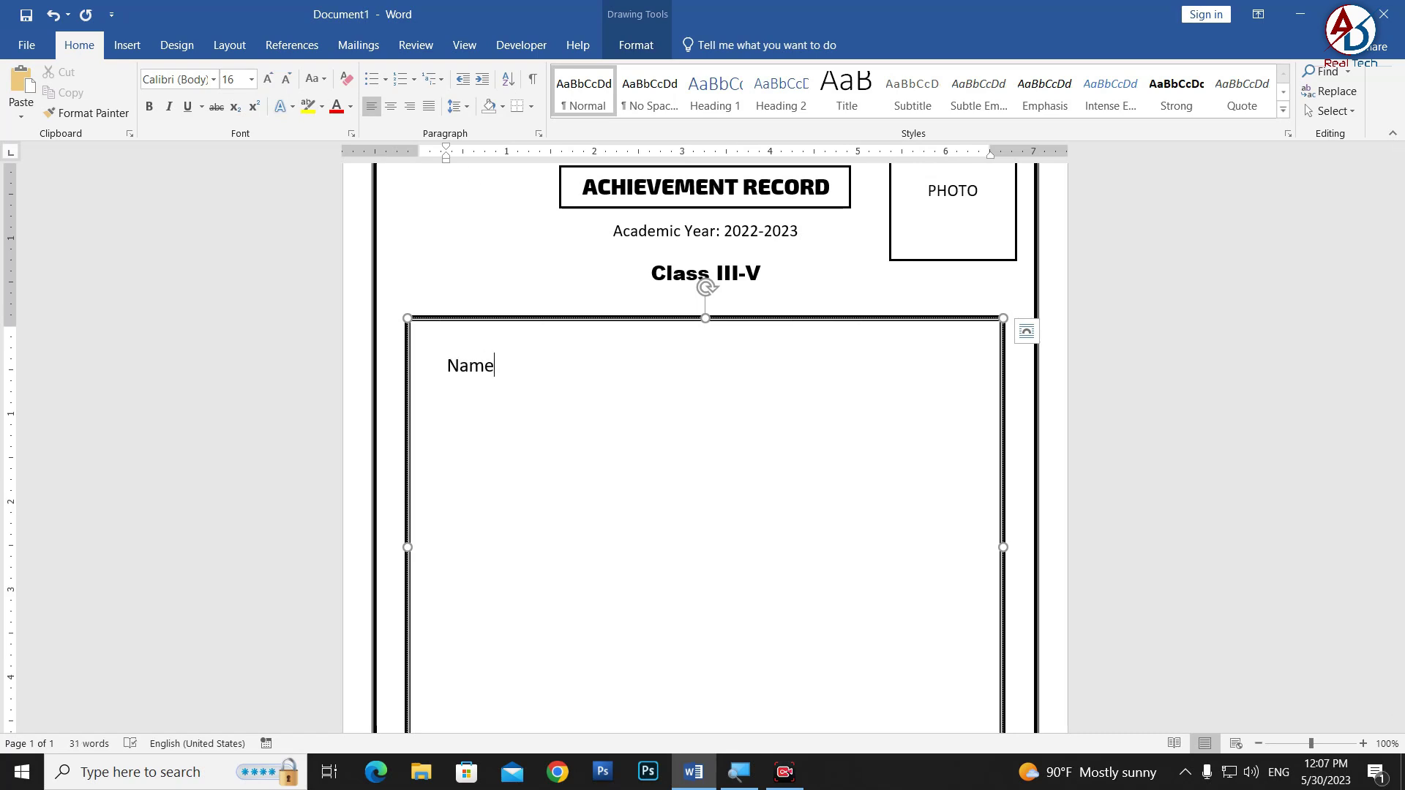
{"action": "type", "text": "Class "}
{"action": "type", "text": "Date"}
{"action": "type", "text": " of Birth Admission No Address  Tel No. Specimen Signature of Parent/ Guardian"}
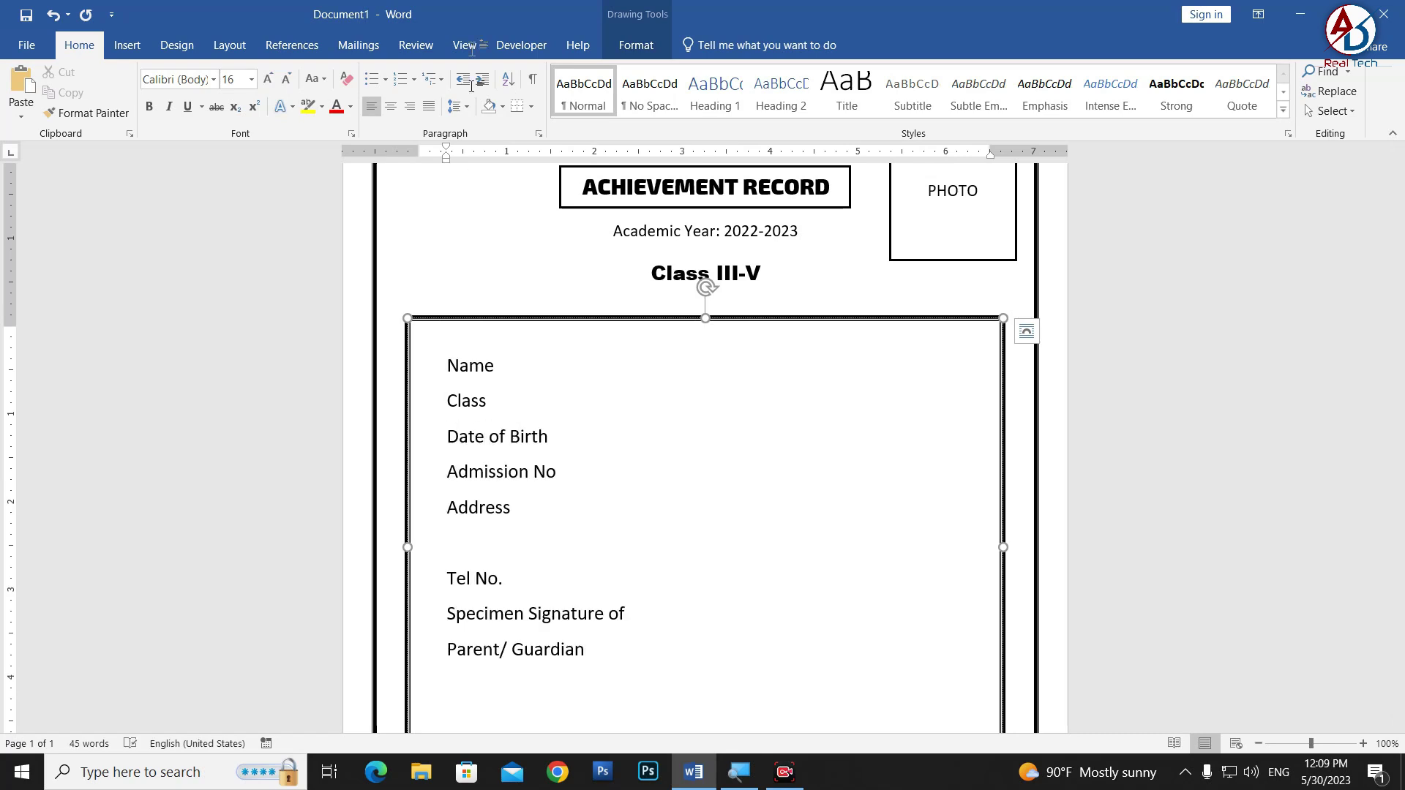
{"action": "scroll", "coordinate": [624, 532], "scroll_direction": "down", "scroll_amount": 3}
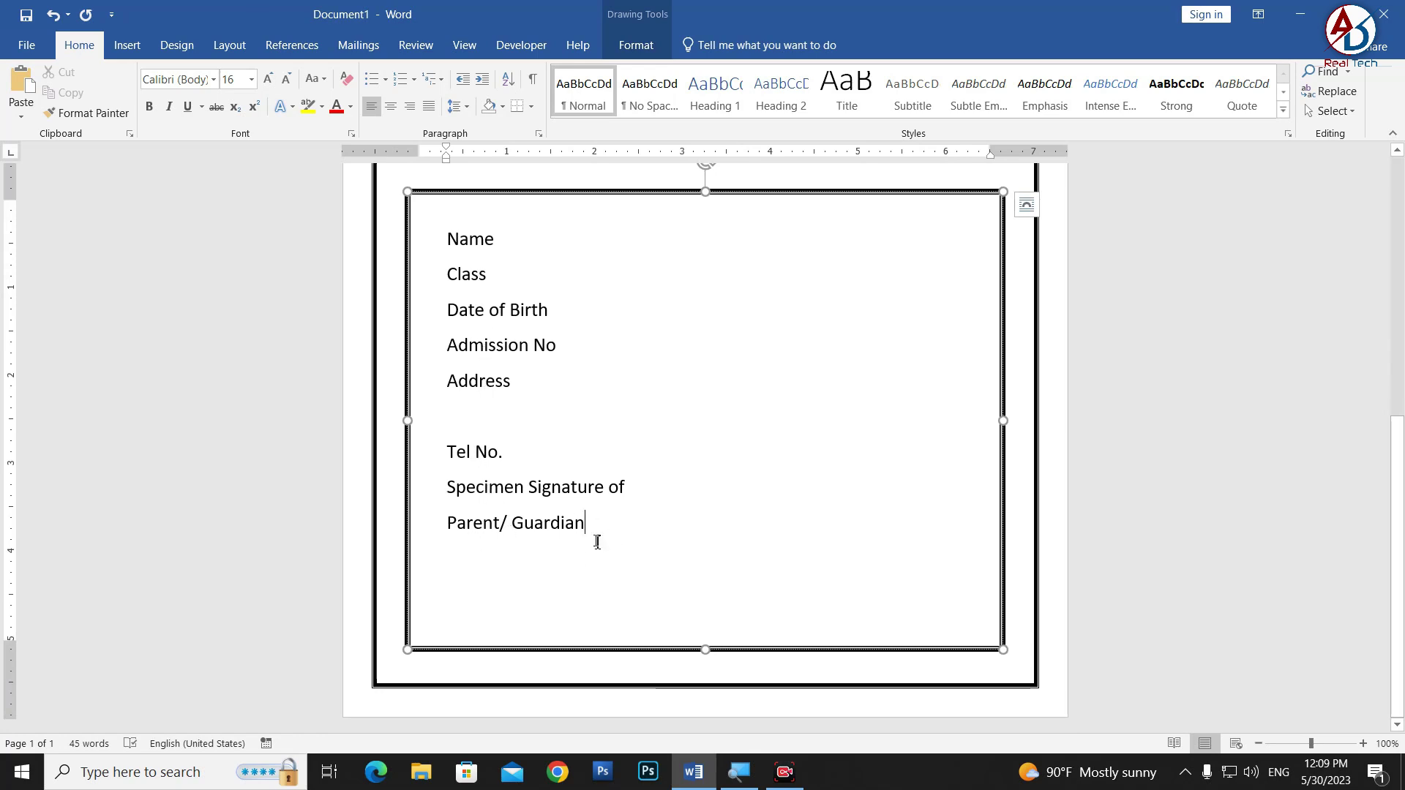
{"action": "scroll", "coordinate": [597, 542], "scroll_direction": "up", "scroll_amount": 2}
{"action": "left_click_drag", "start_coordinate": [597, 614], "coordinate": [456, 329]}
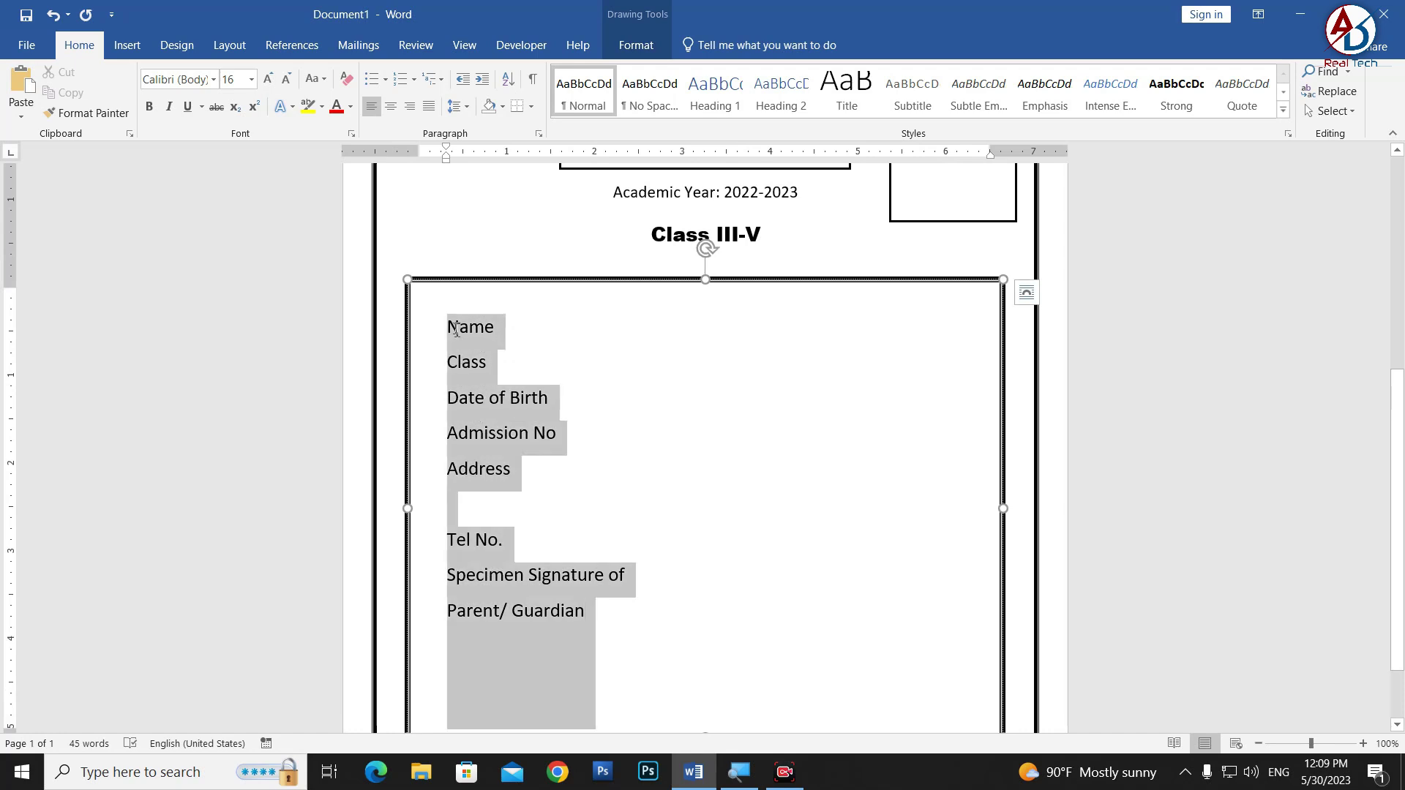
Remove the space after each label paragraph in the details box
{"action": "left_click", "coordinate": [463, 111]}
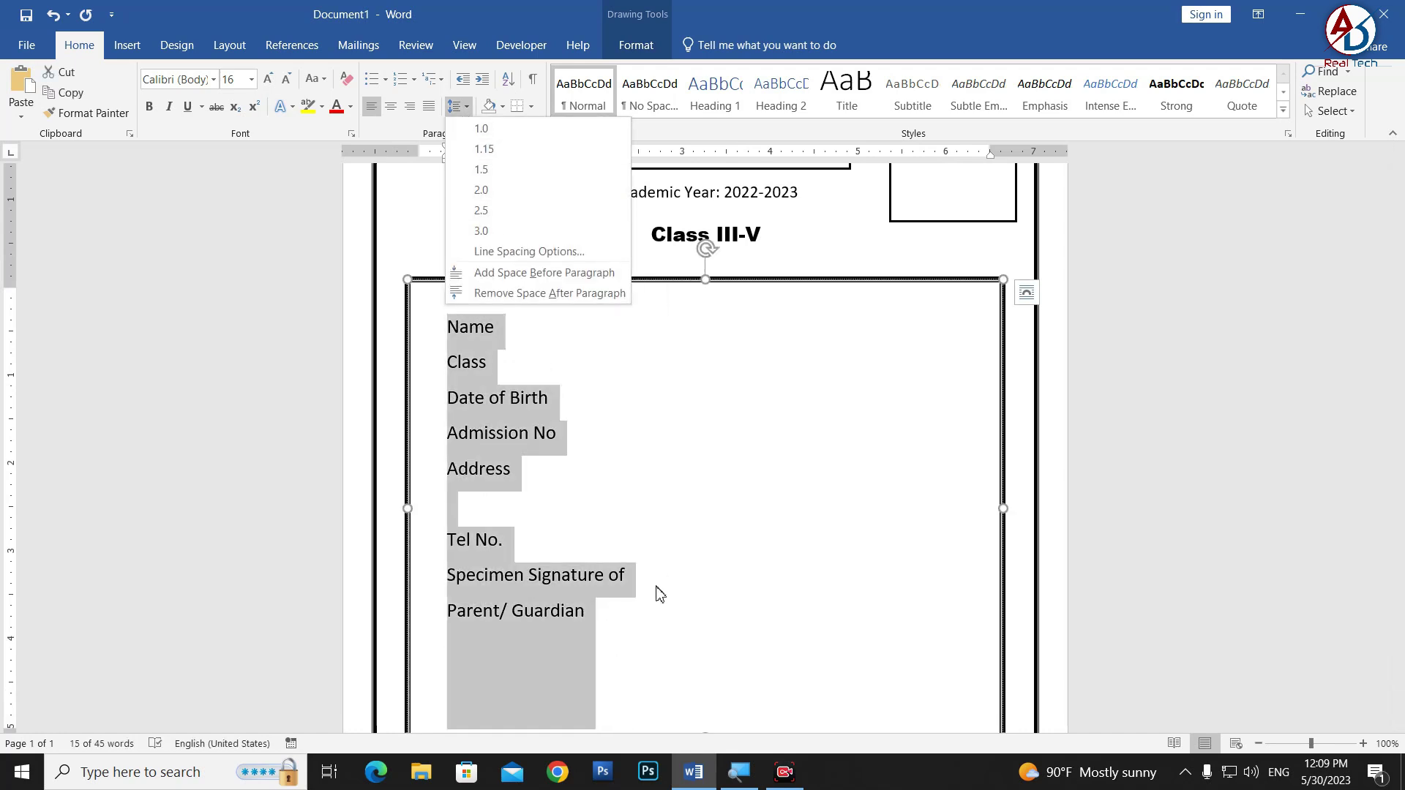
{"action": "left_click", "coordinate": [657, 88]}
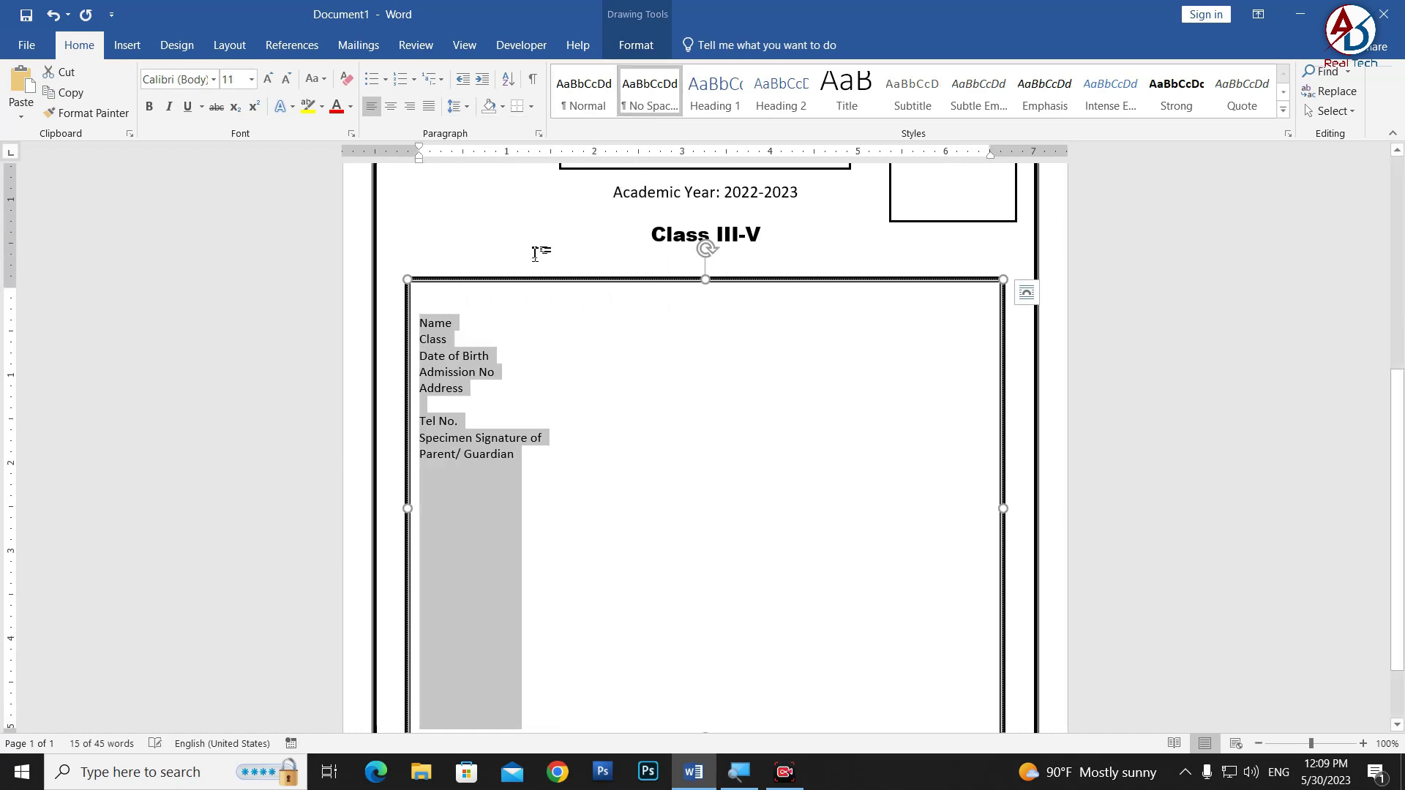
{"action": "key", "text": "ctrl+z"}
{"action": "left_click", "coordinate": [460, 107]}
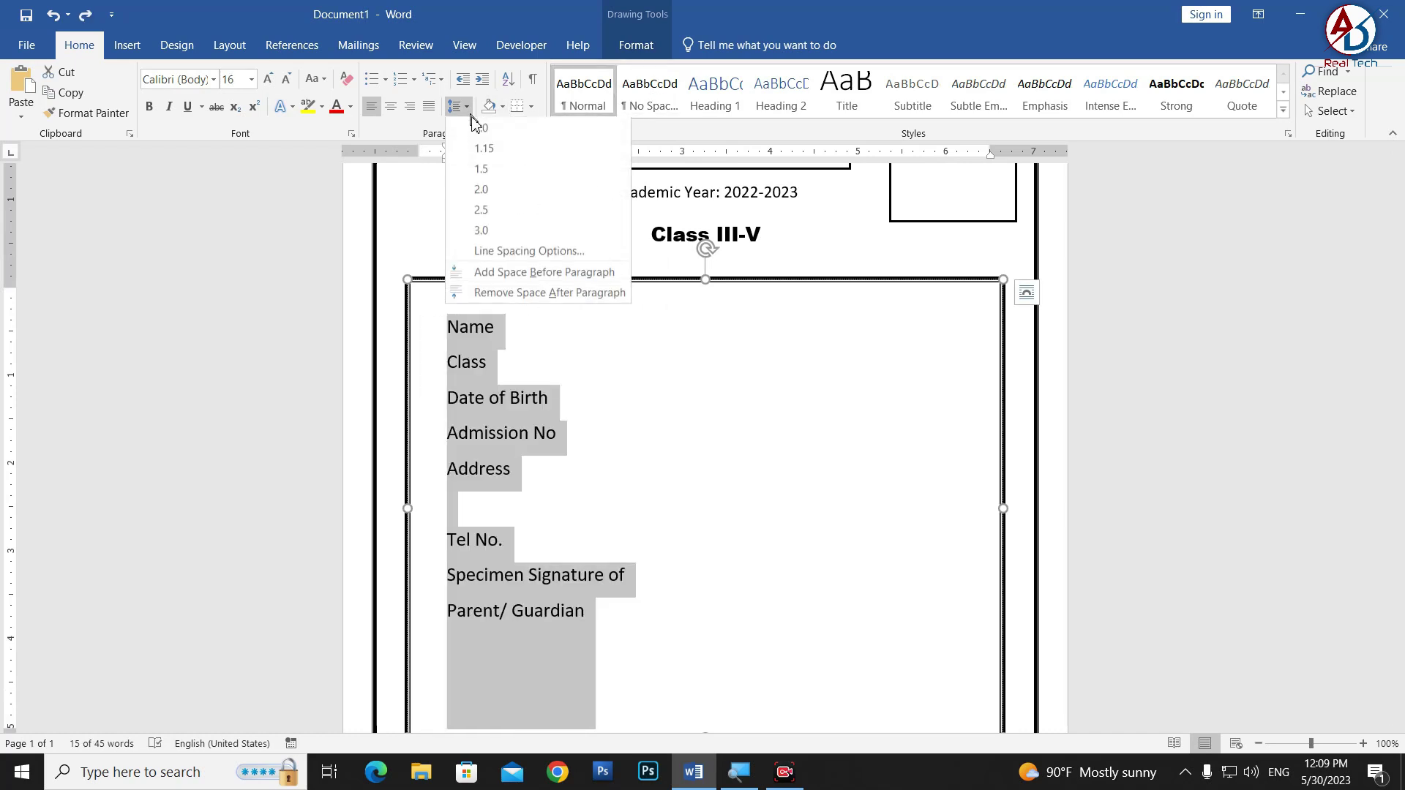
{"action": "left_click", "coordinate": [515, 296]}
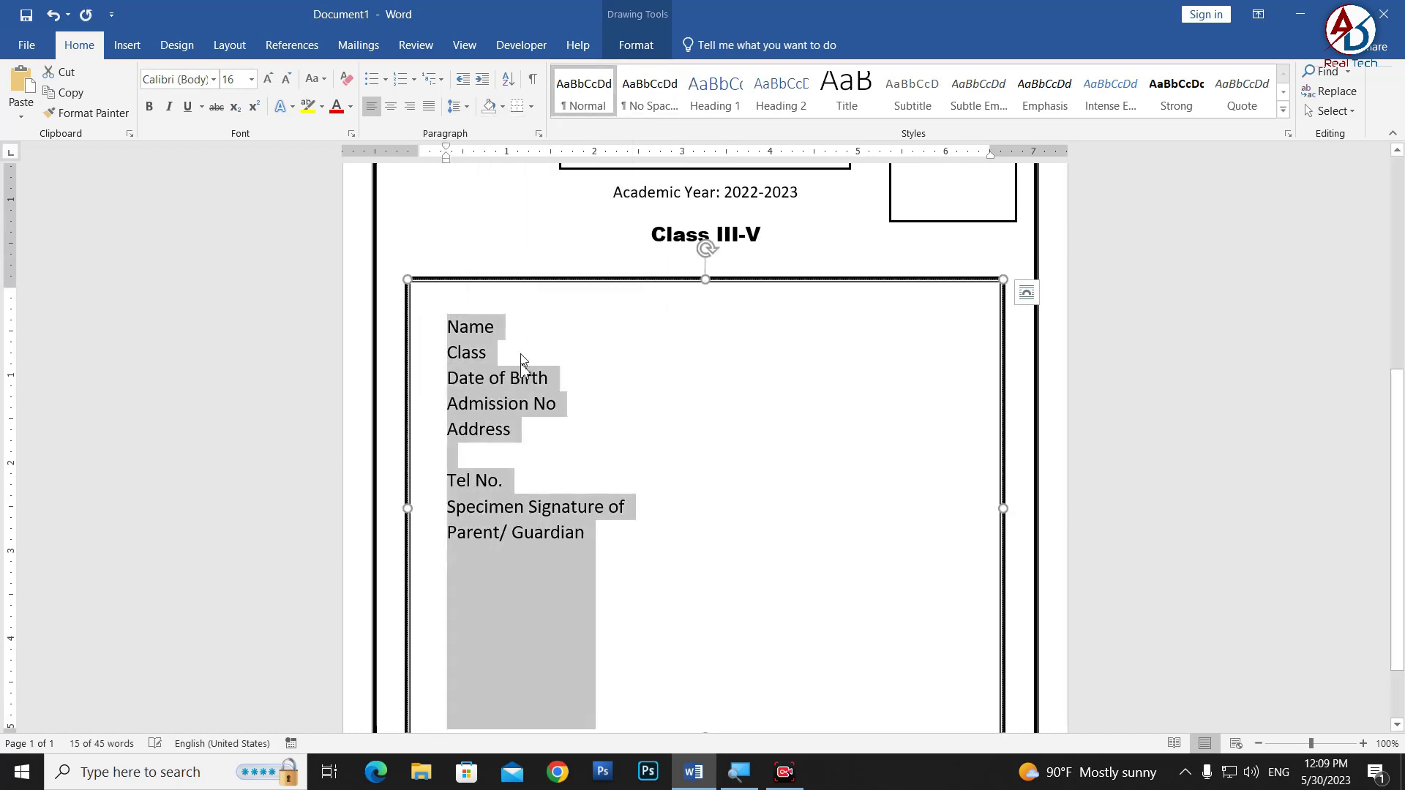
Insert a blank line before Class, Date of Birth, Admission No, Address and the signature label
{"action": "left_click", "coordinate": [449, 508]}
{"action": "key", "text": "Return"}
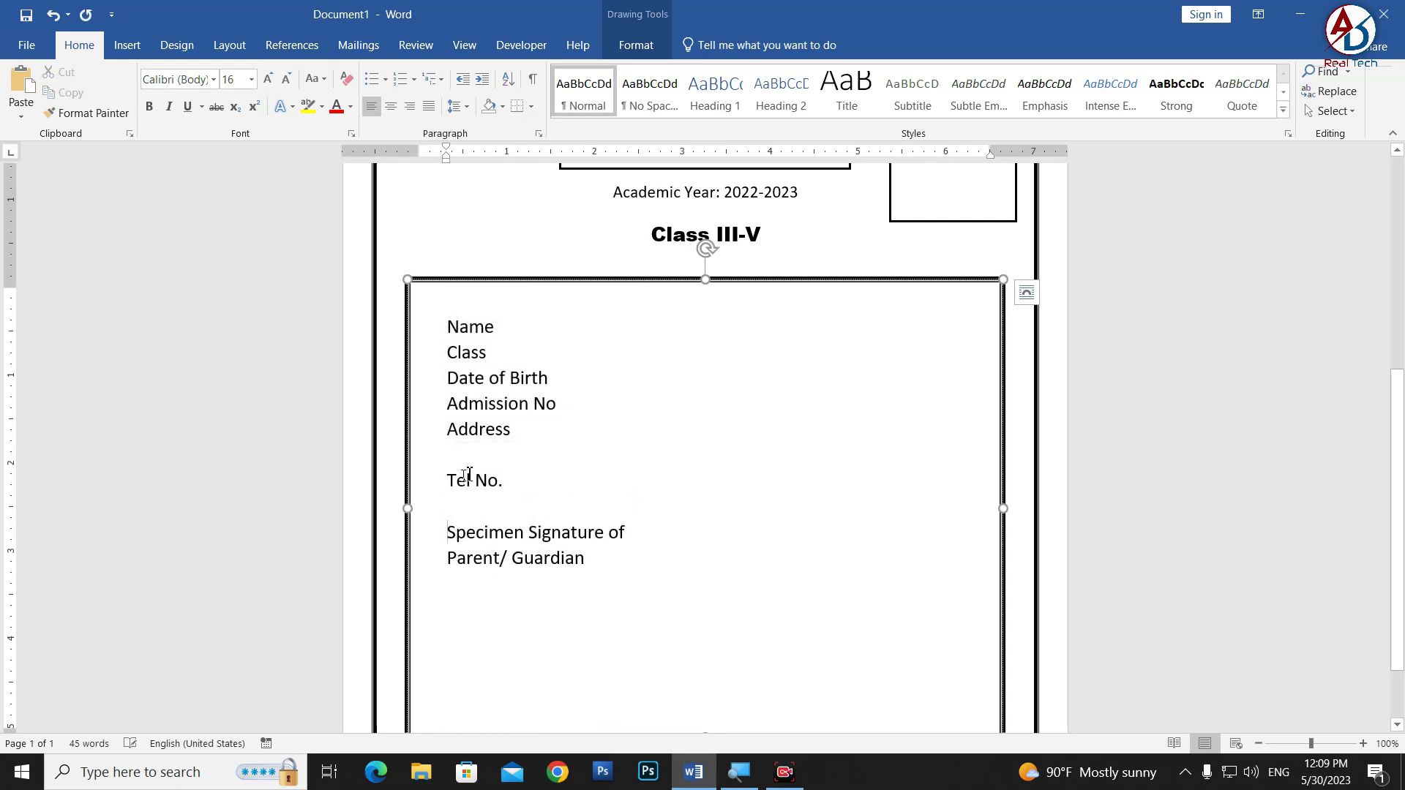
{"action": "left_click", "coordinate": [449, 430]}
{"action": "key", "text": "Return"}
{"action": "left_click", "coordinate": [448, 403]}
{"action": "key", "text": "Return"}
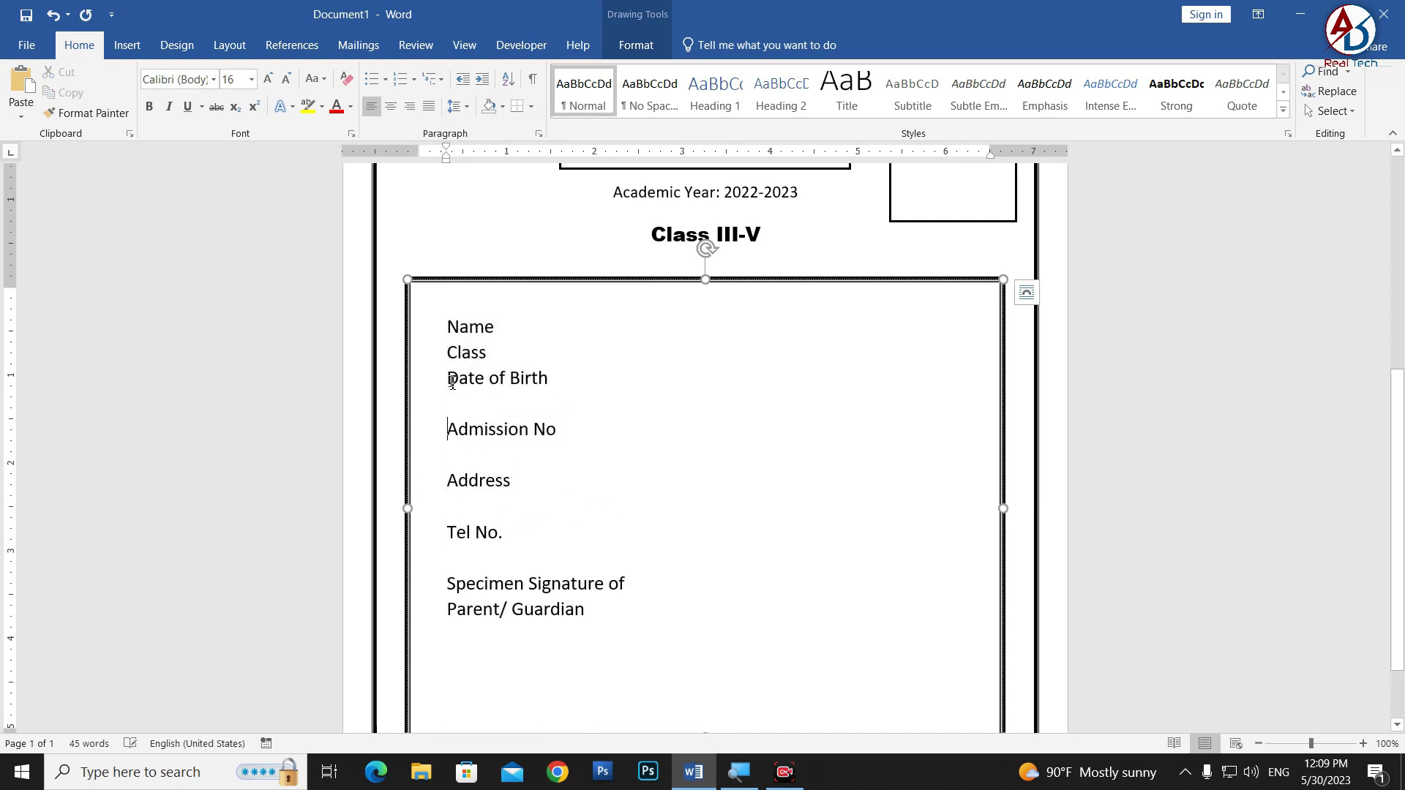
{"action": "left_click", "coordinate": [448, 378]}
{"action": "key", "text": "Return"}
{"action": "left_click", "coordinate": [448, 352]}
{"action": "key", "text": "Return"}
{"action": "scroll", "coordinate": [571, 565], "scroll_direction": "up", "scroll_amount": 2}
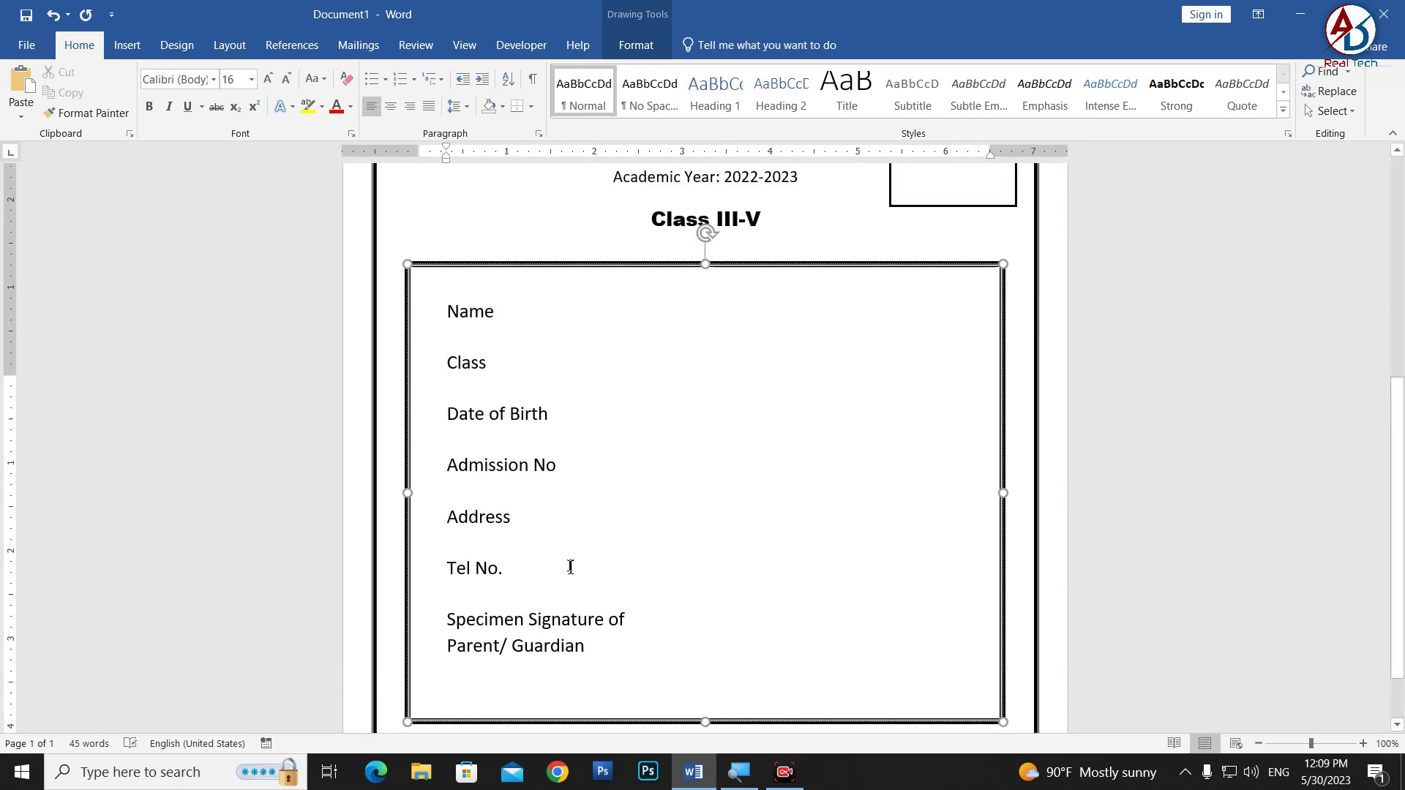
{"action": "scroll", "coordinate": [568, 565], "scroll_direction": "up", "scroll_amount": 3}
{"action": "left_click", "coordinate": [529, 467]}
{"action": "key", "text": "Tab"}
{"action": "key", "text": "Tab"}
{"action": "key", "text": "Tab"}
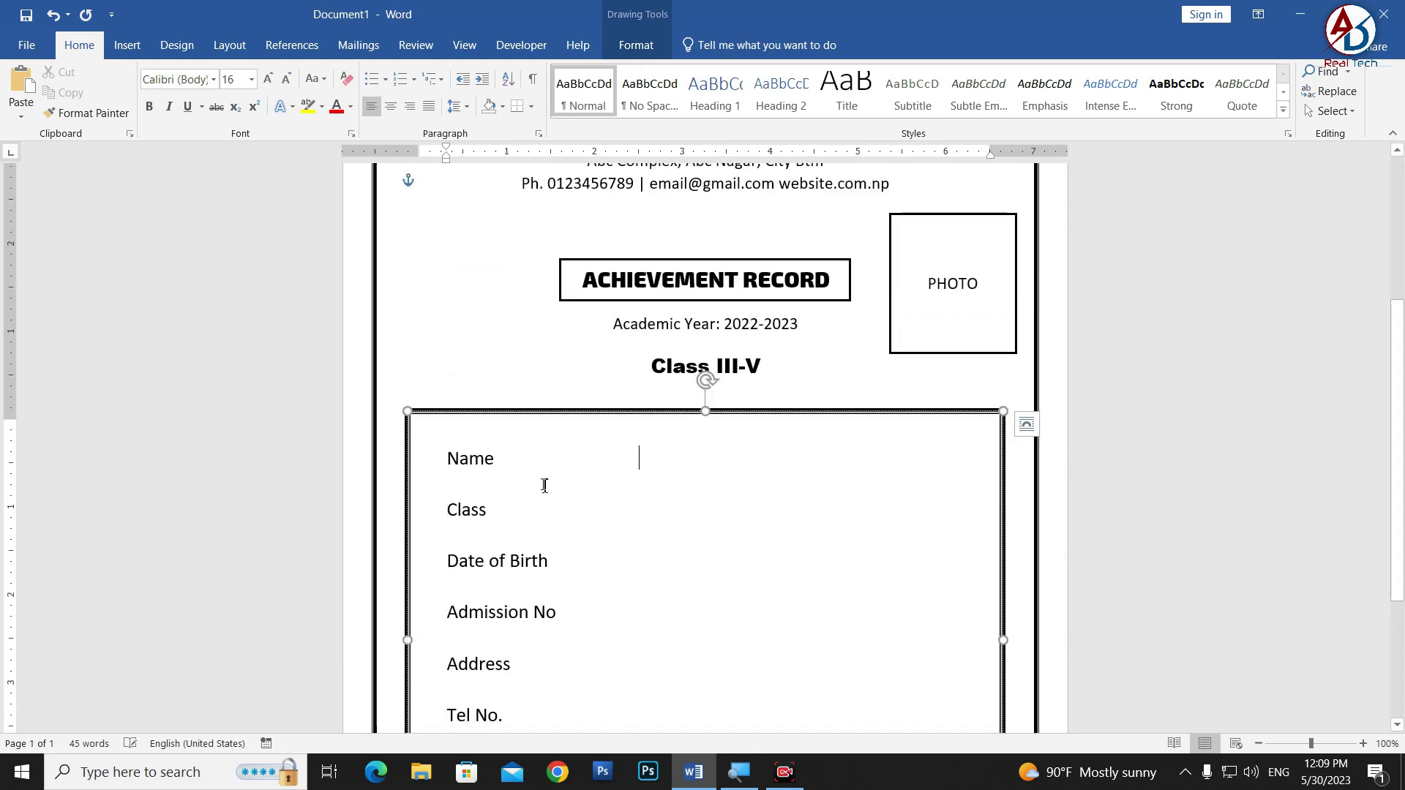
{"action": "scroll", "coordinate": [853, 392], "scroll_direction": "down", "scroll_amount": 4}
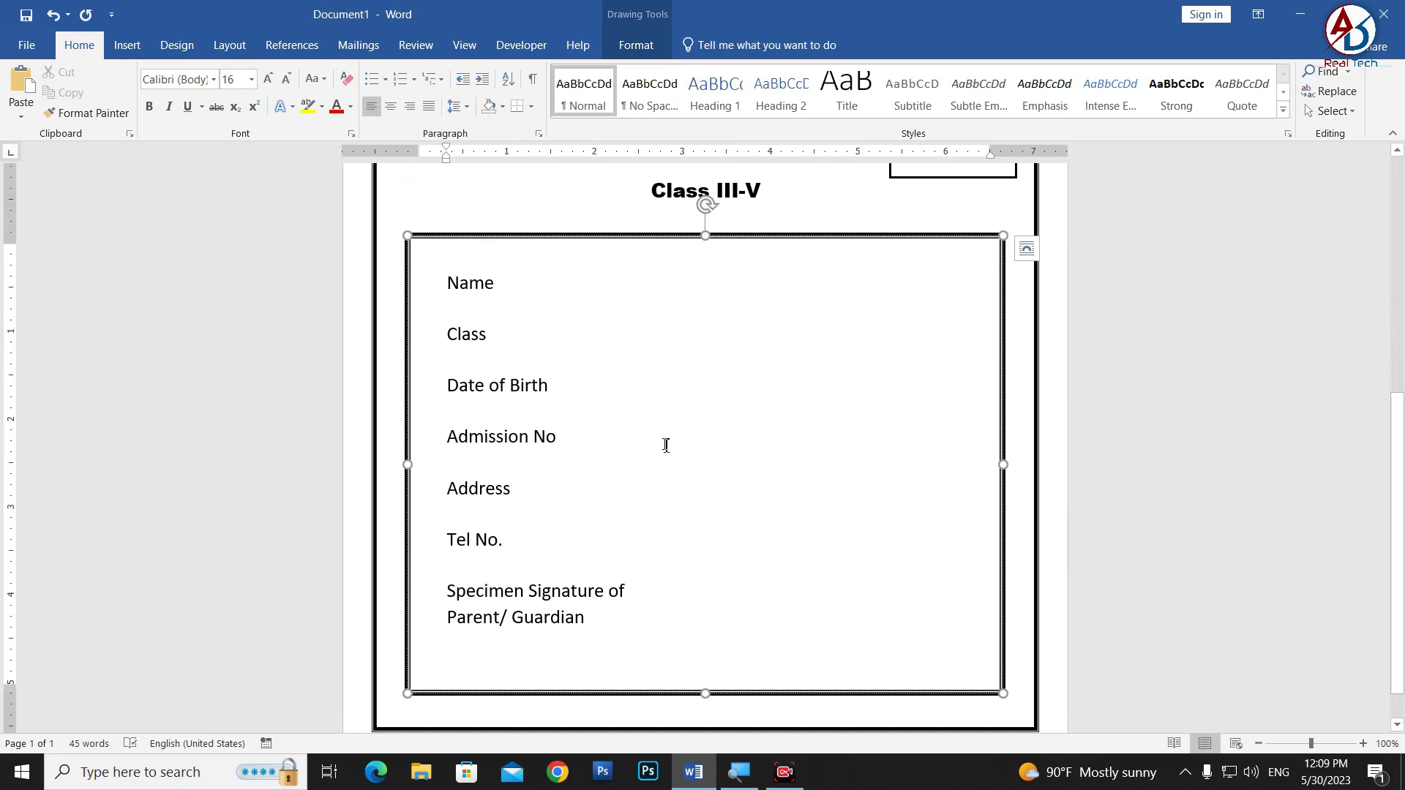
Add underscore fill-in lines after the Name and Class labels
{"action": "key", "text": "BackSpace"}
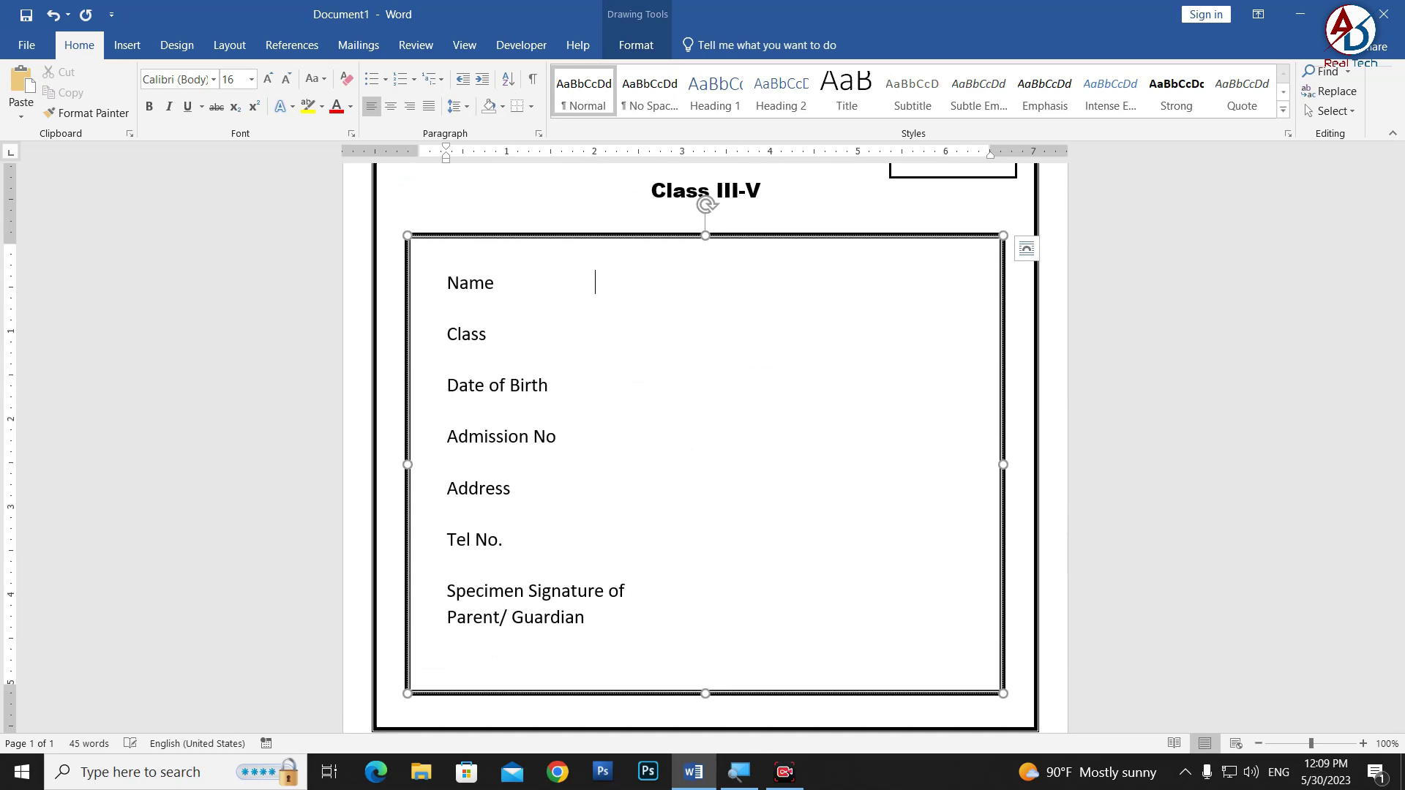
{"action": "type", "text": "____________"}
{"action": "type", "text": "_________________________"}
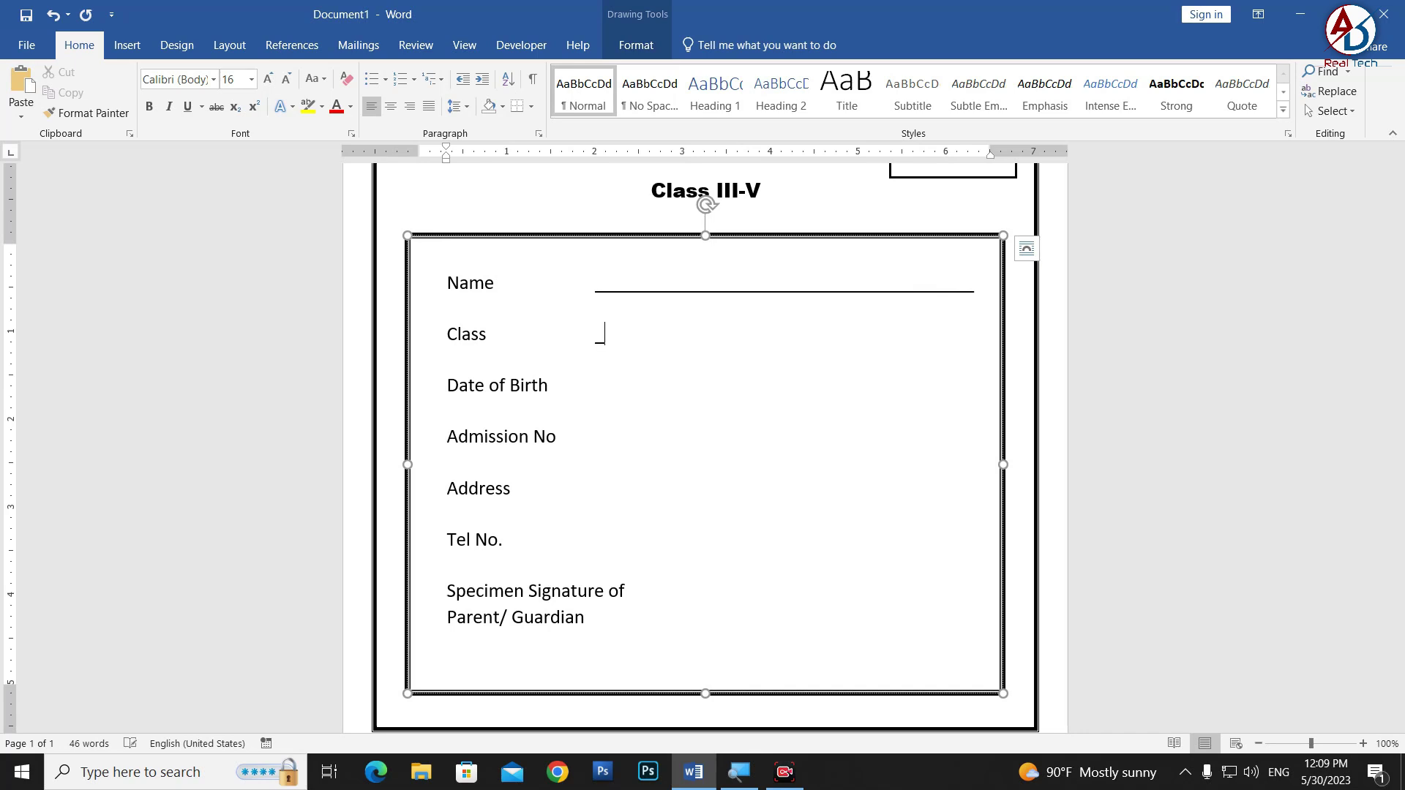
{"action": "type", "text": "___________________________________________"}
{"action": "key", "text": "BackSpace"}
{"action": "key", "text": "Return"}
{"action": "key", "text": "ctrl+z"}
Add tabbed underscore fill-in lines after Date of Birth and Admission No
{"action": "key", "text": "End"}
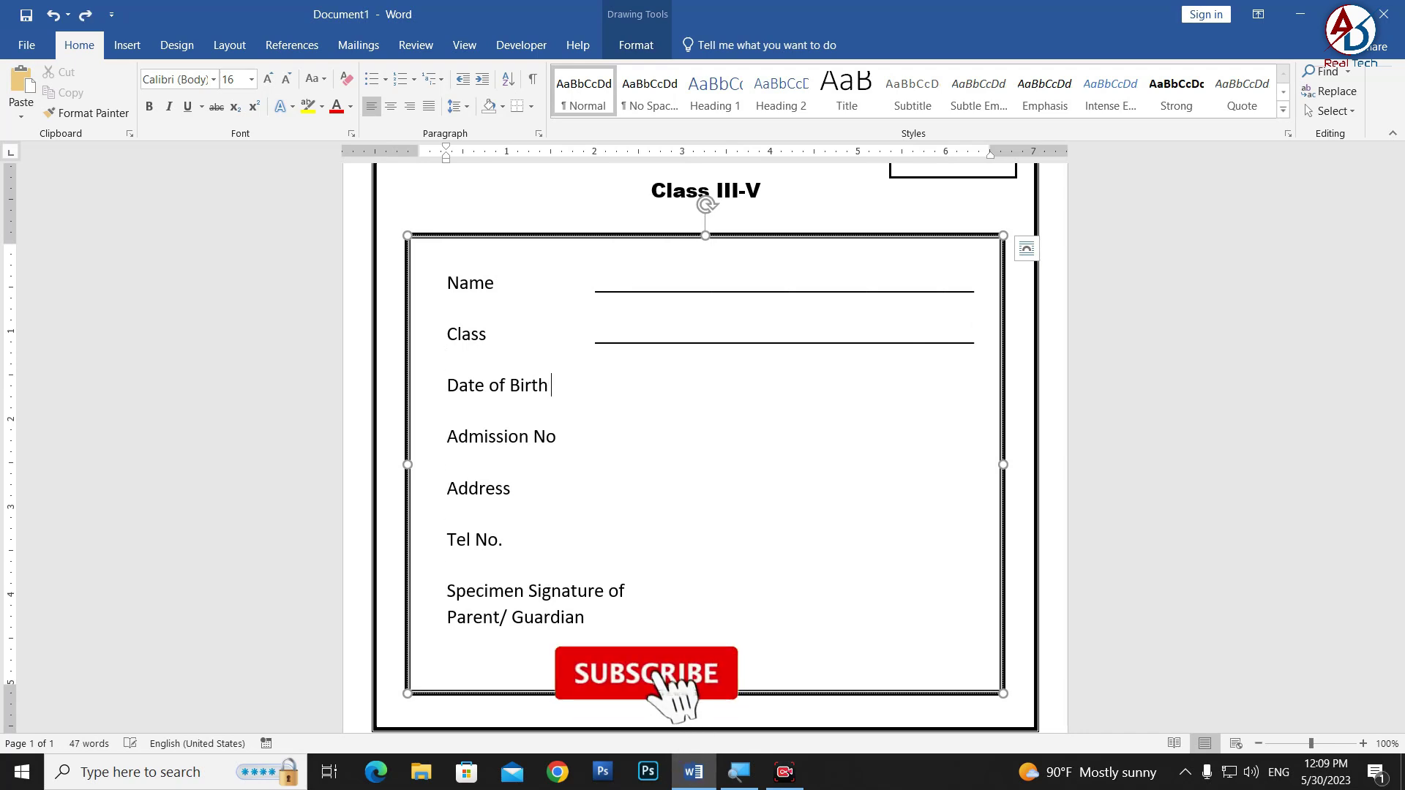
{"action": "key", "text": "Tab"}
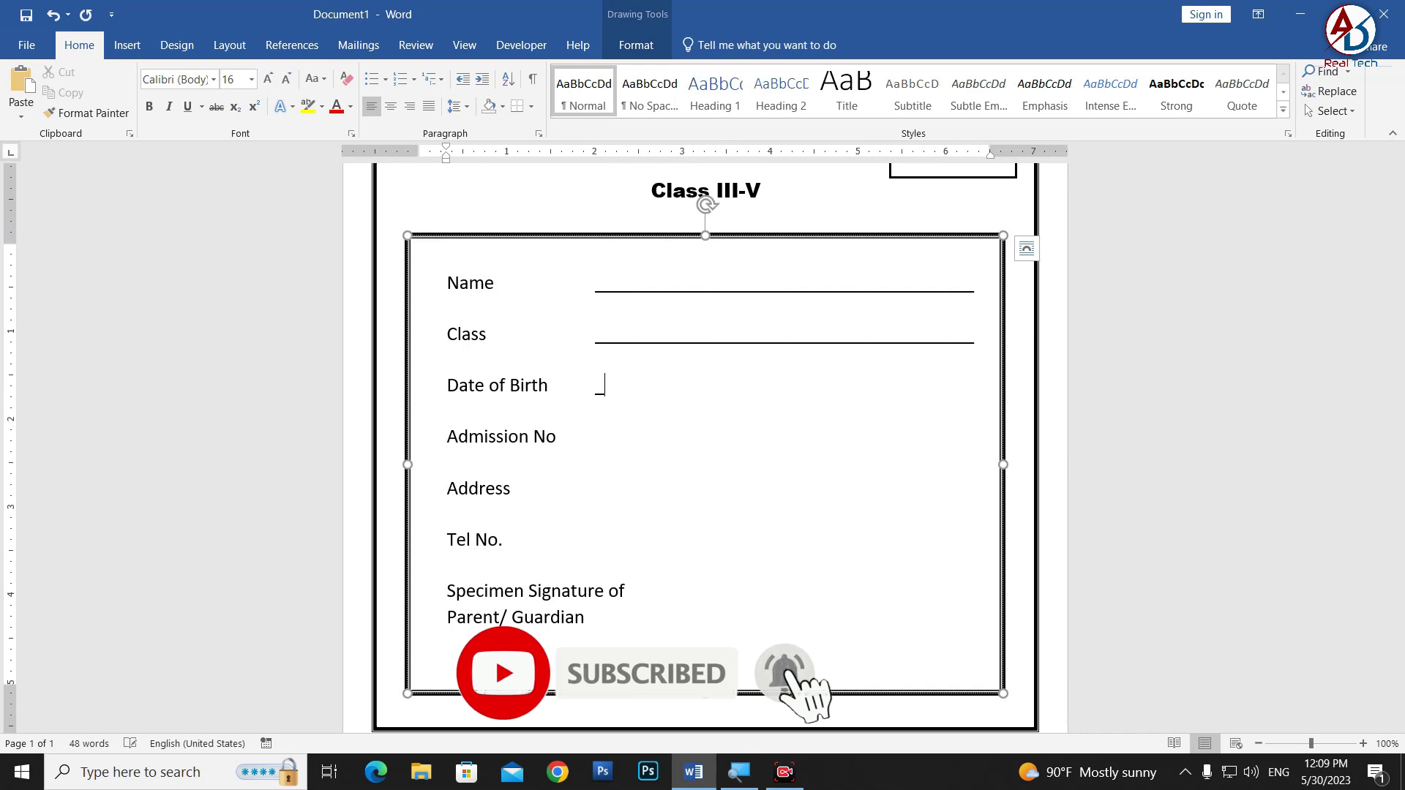
{"action": "type", "text": "_________________________________________________"}
{"action": "key", "text": "Down"}
{"action": "key", "text": "Tab"}
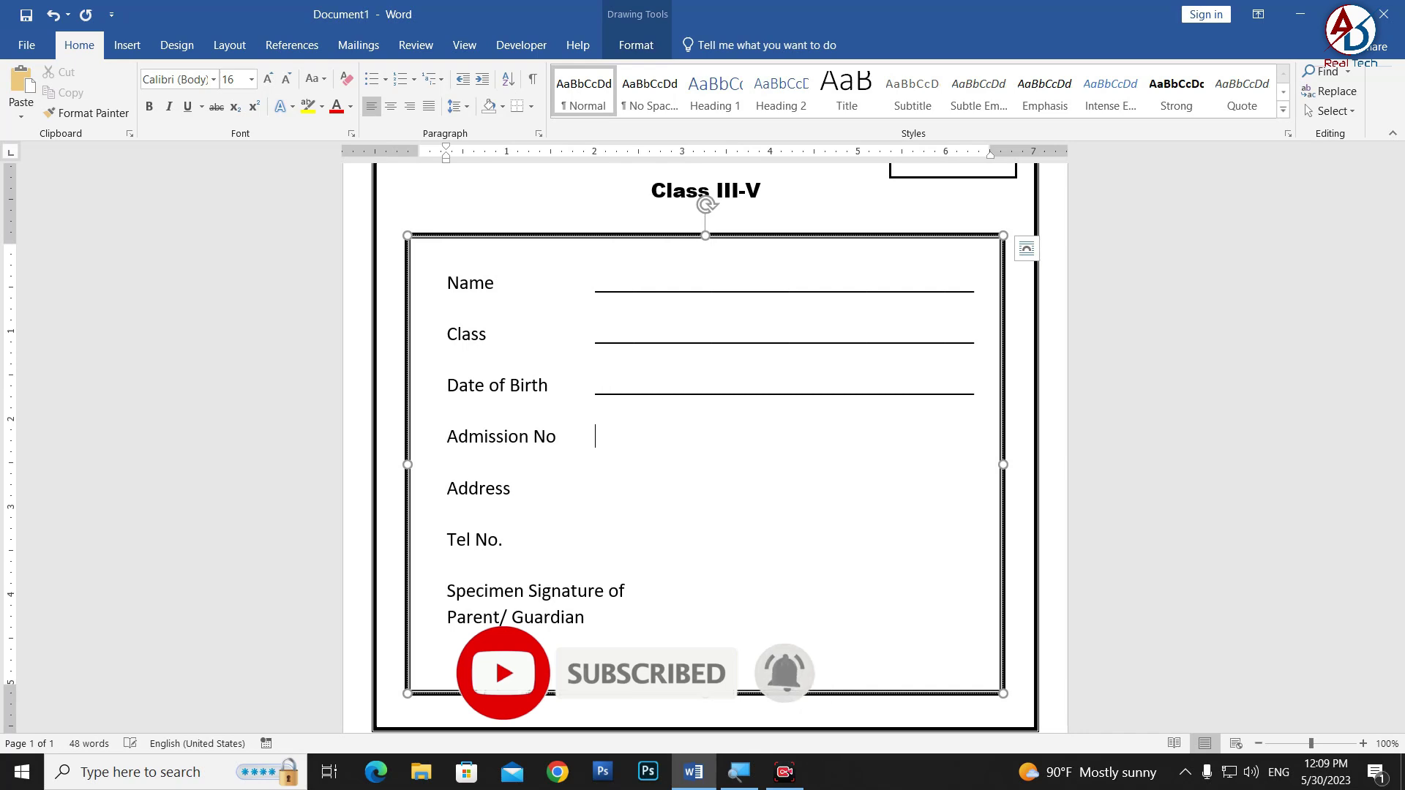
{"action": "type", "text": "___________________________"}
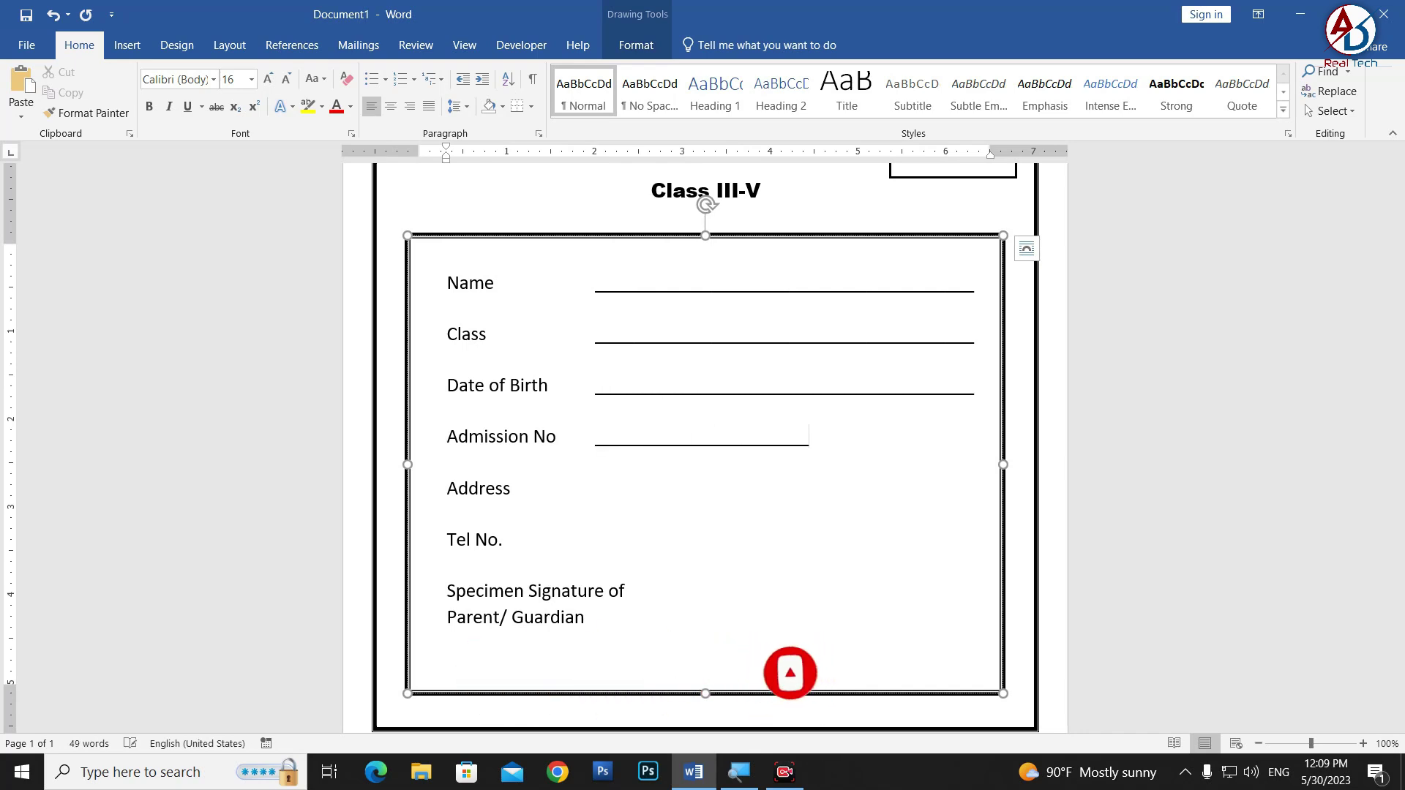
{"action": "type", "text": "______________________"}
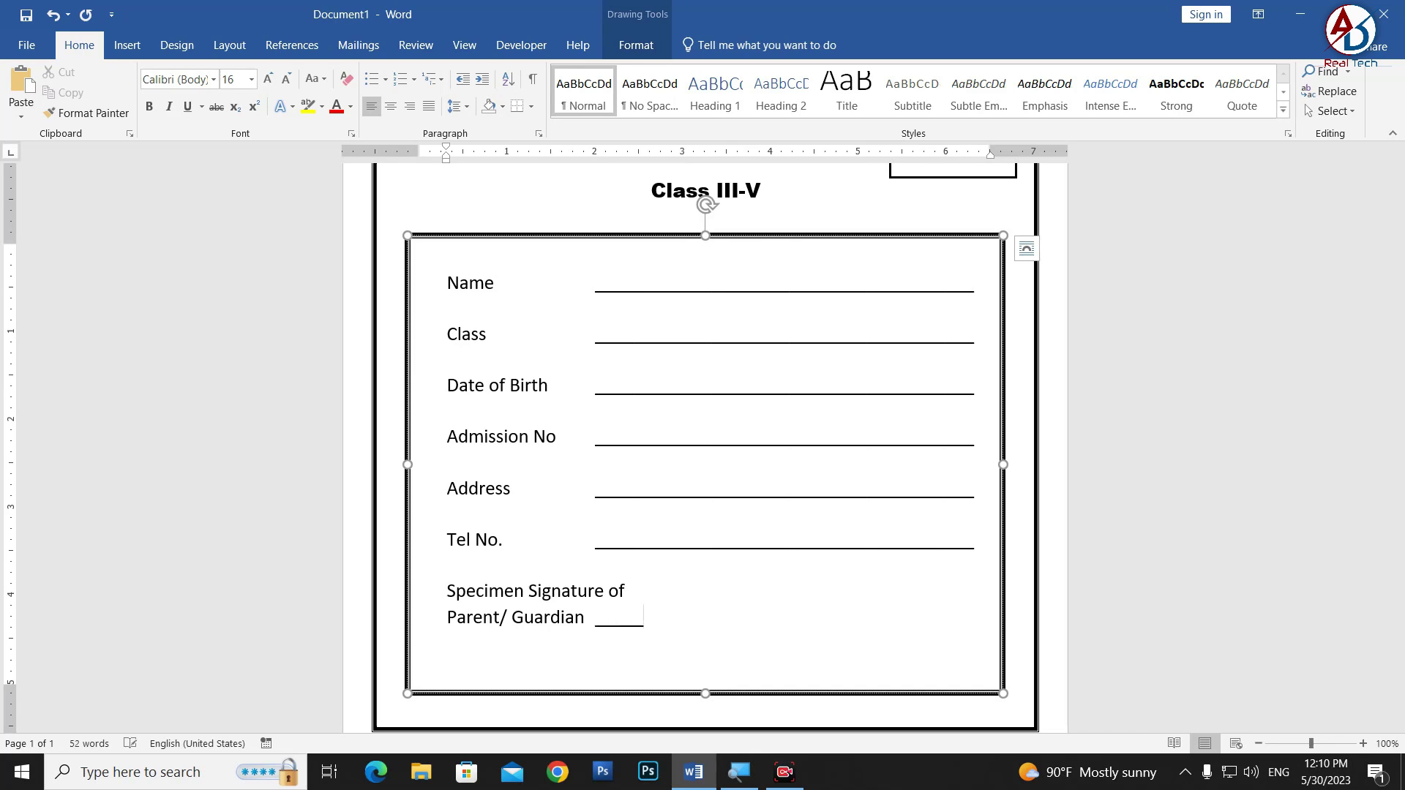
{"action": "type", "text": "_________________________________________________"}
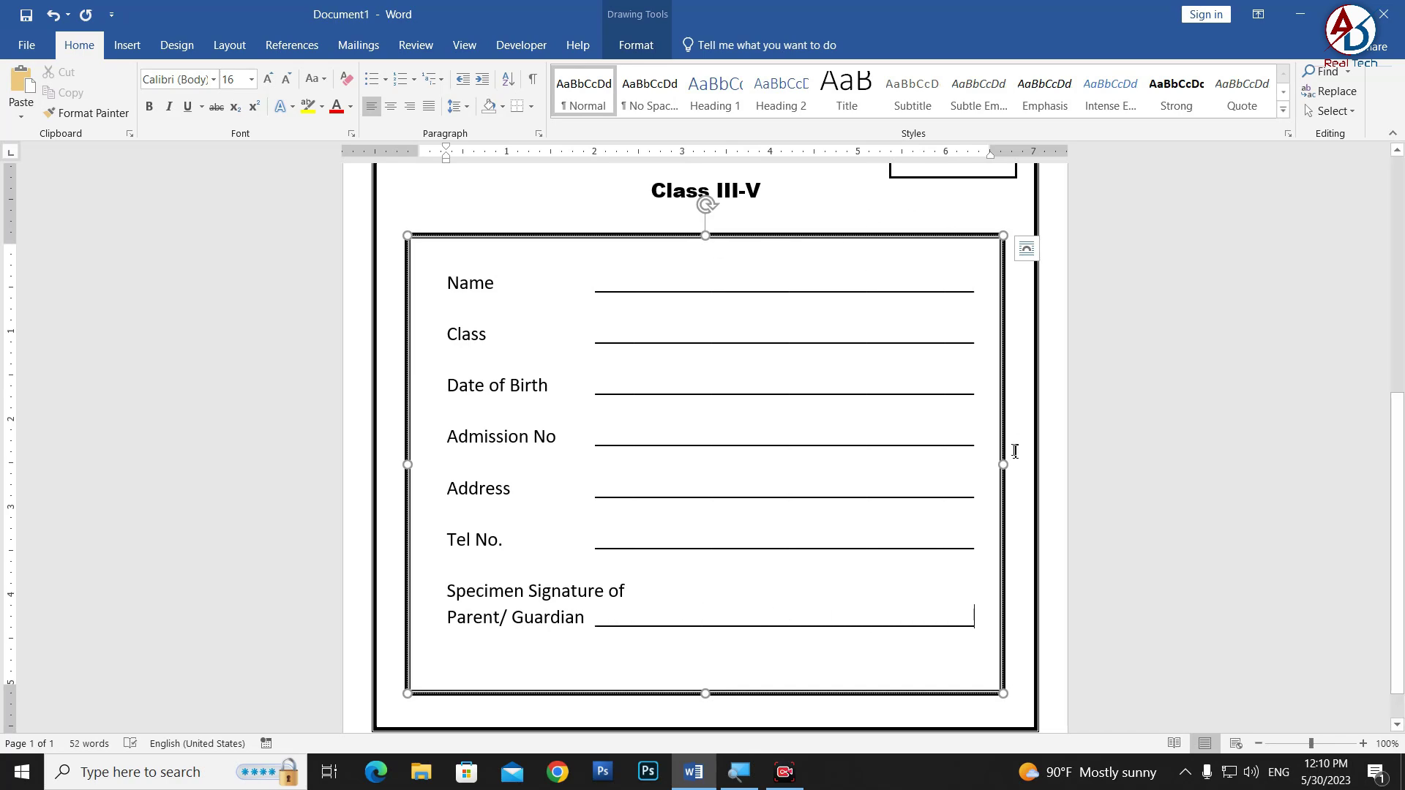
{"action": "left_click", "coordinate": [1015, 451]}
{"action": "scroll", "coordinate": [1009, 435], "scroll_direction": "up", "scroll_amount": 2}
Review the page and enlarge the ACHIEVEMENT RECORD title text to 20 pt
{"action": "scroll", "coordinate": [743, 430], "scroll_direction": "up", "scroll_amount": 2}
{"action": "scroll", "coordinate": [718, 454], "scroll_direction": "up", "scroll_amount": 2}
{"action": "scroll", "coordinate": [745, 505], "scroll_direction": "down", "scroll_amount": 6}
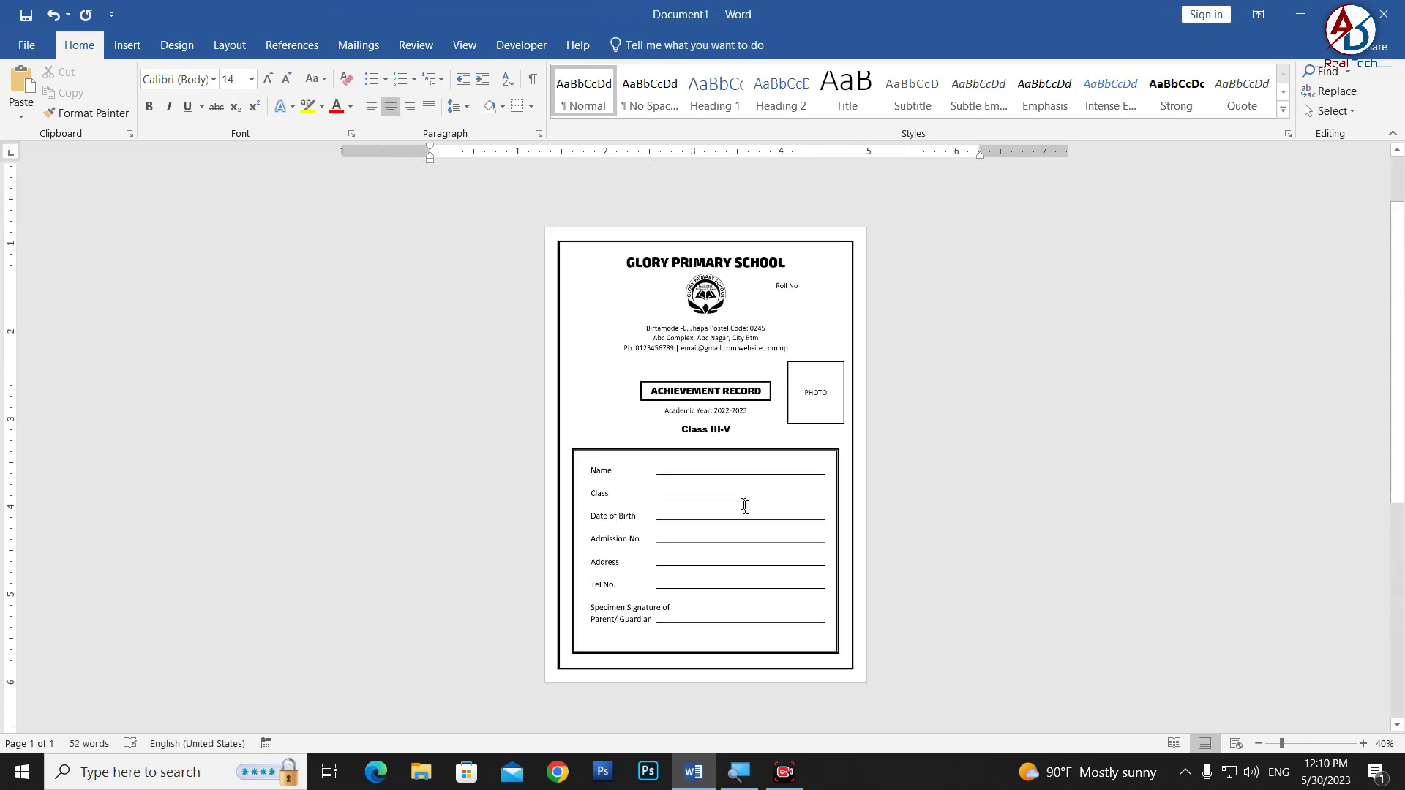
{"action": "scroll", "coordinate": [715, 502], "scroll_direction": "up", "scroll_amount": 1}
{"action": "scroll", "coordinate": [735, 462], "scroll_direction": "up", "scroll_amount": 2}
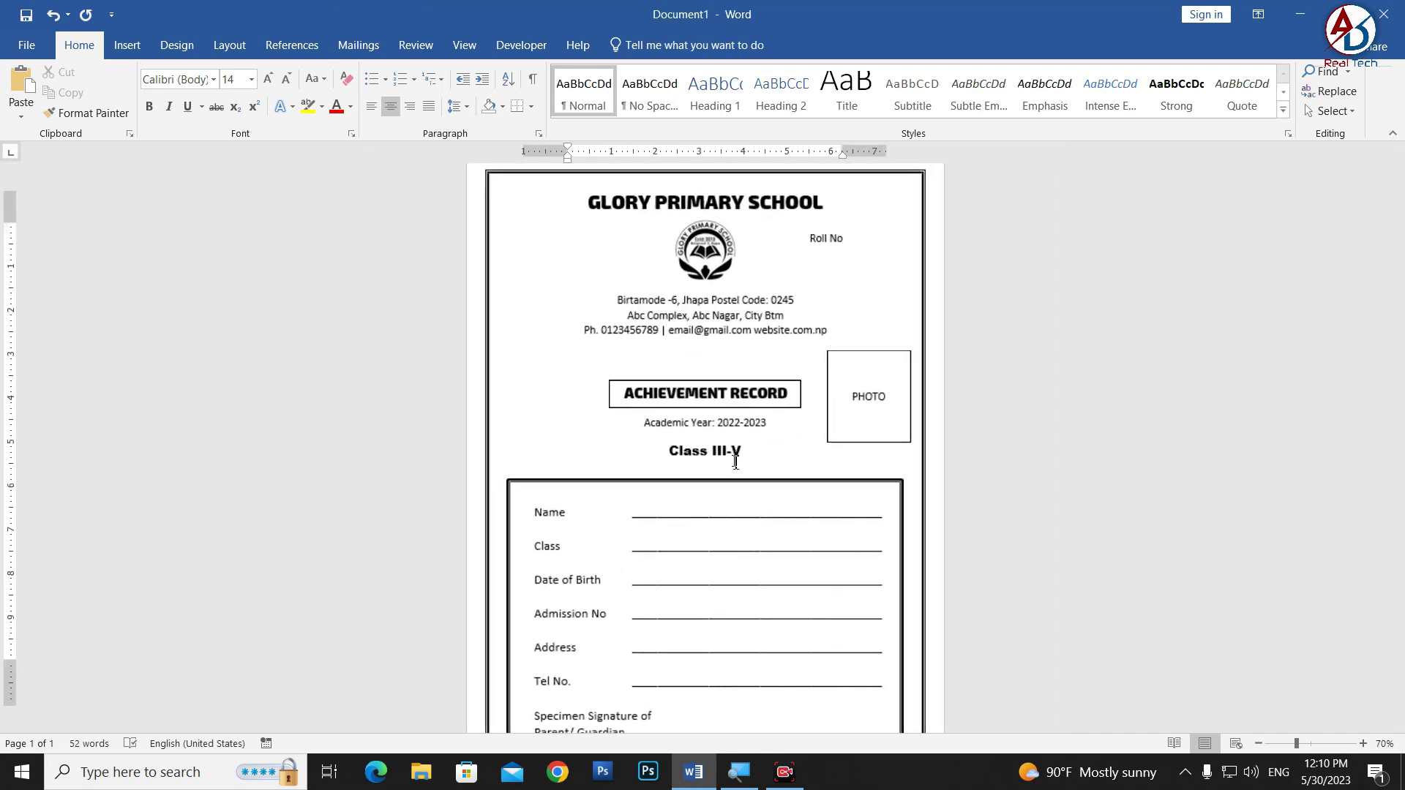
{"action": "scroll", "coordinate": [738, 468], "scroll_direction": "down", "scroll_amount": 2}
{"action": "scroll", "coordinate": [740, 476], "scroll_direction": "down", "scroll_amount": 1}
{"action": "scroll", "coordinate": [740, 511], "scroll_direction": "up", "scroll_amount": 2}
{"action": "scroll", "coordinate": [741, 514], "scroll_direction": "down", "scroll_amount": 1}
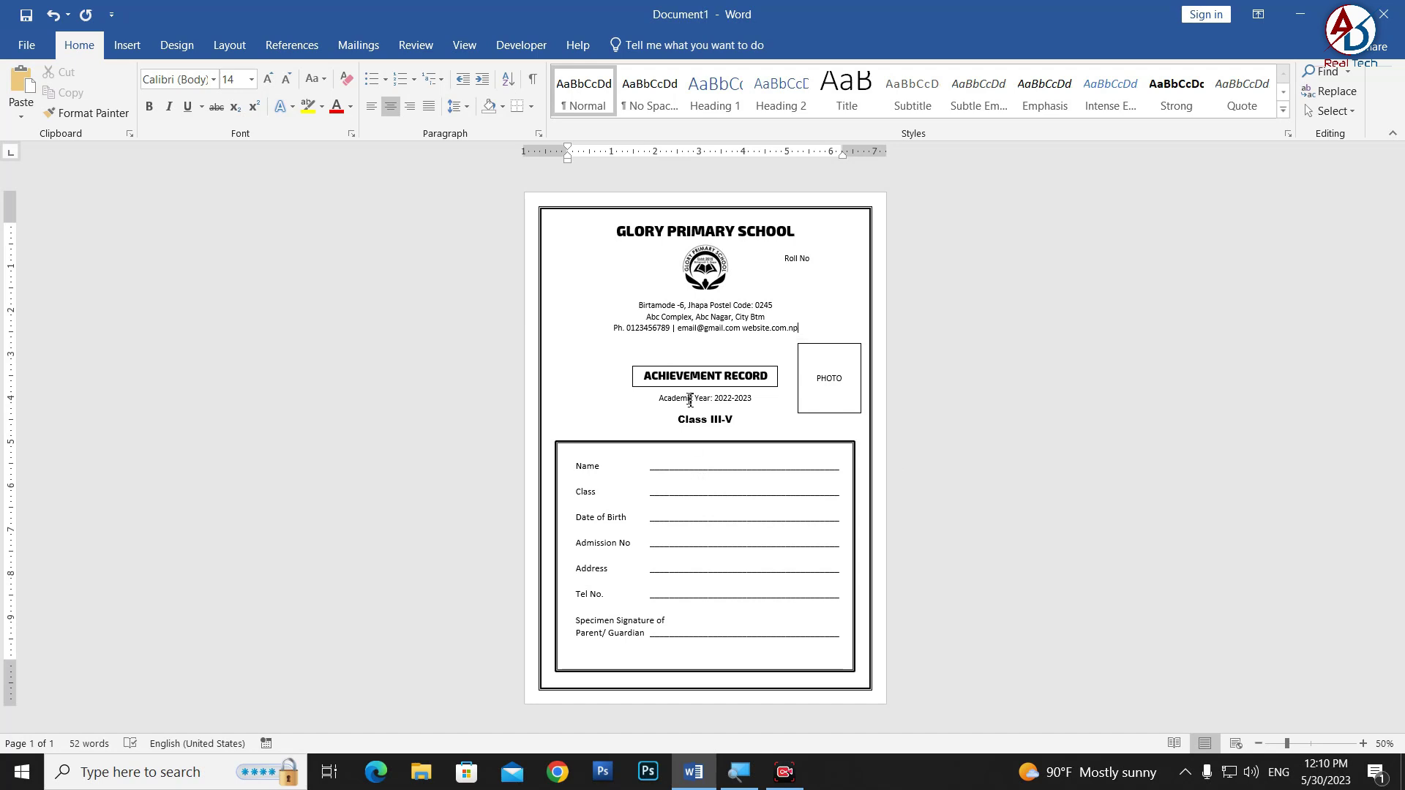
{"action": "scroll", "coordinate": [690, 401], "scroll_direction": "up", "scroll_amount": 4, "text": "ctrl"}
{"action": "left_click", "coordinate": [682, 421]}
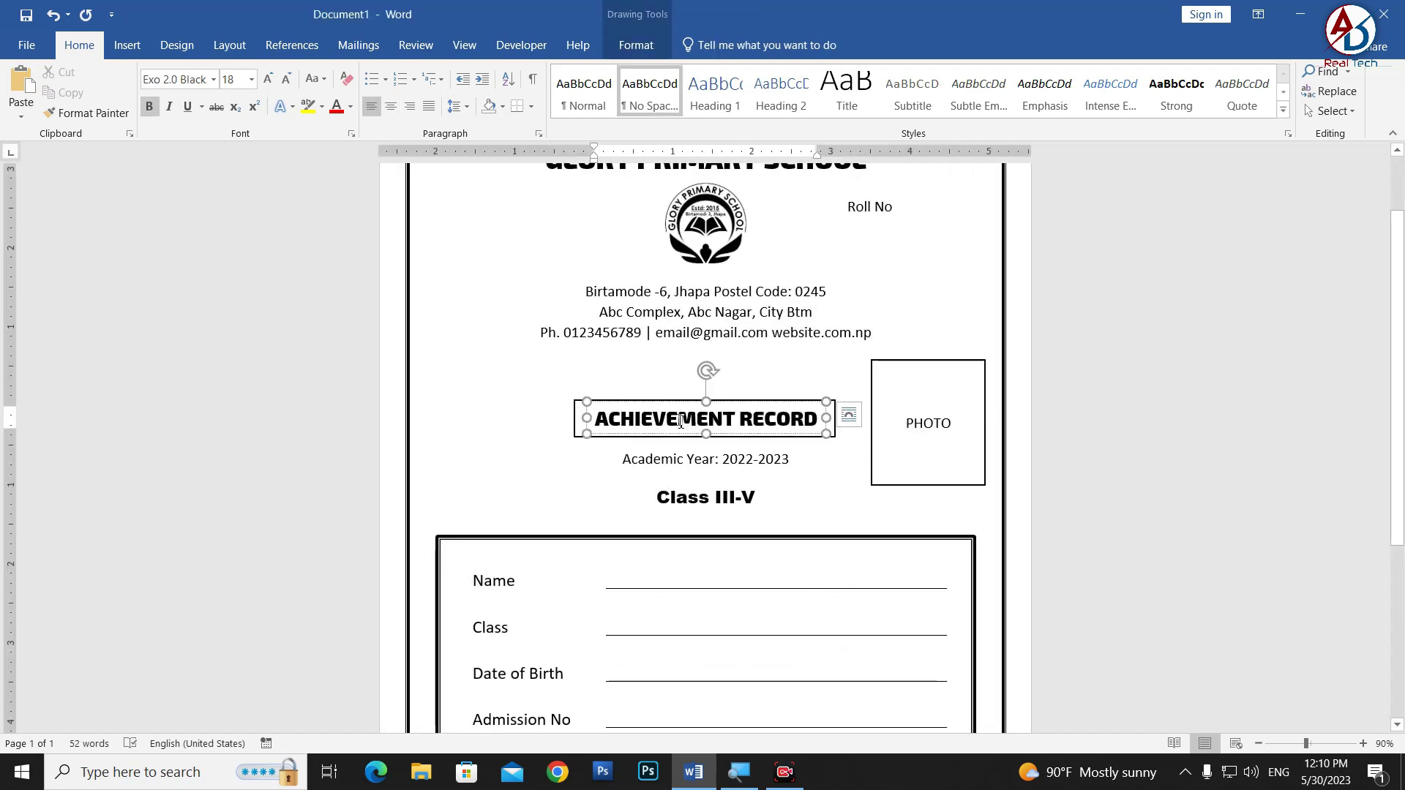
{"action": "key", "text": "ctrl+a"}
{"action": "left_click", "coordinate": [268, 79]}
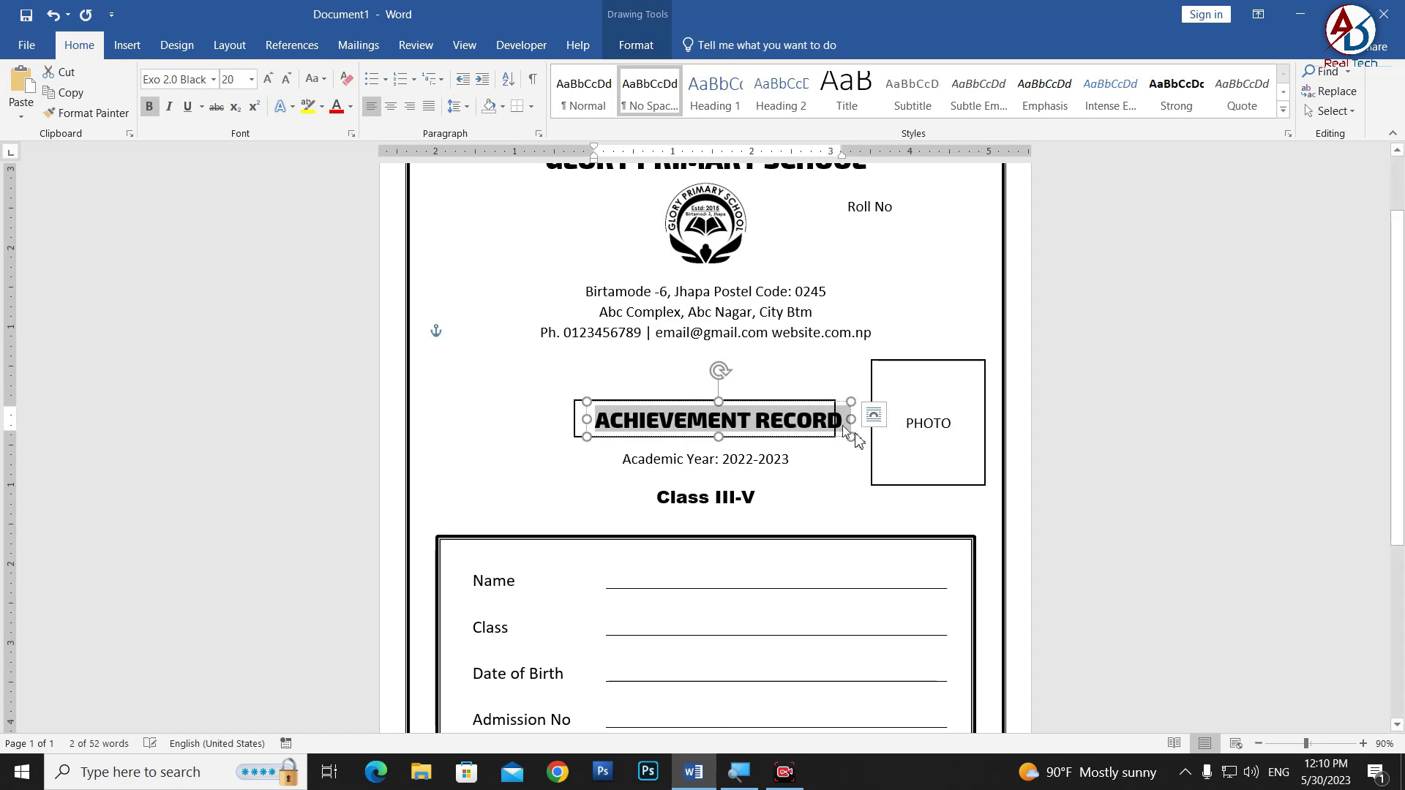
Shift the ACHIEVEMENT RECORD title box slightly left to fit its outline
{"action": "left_click", "coordinate": [818, 401]}
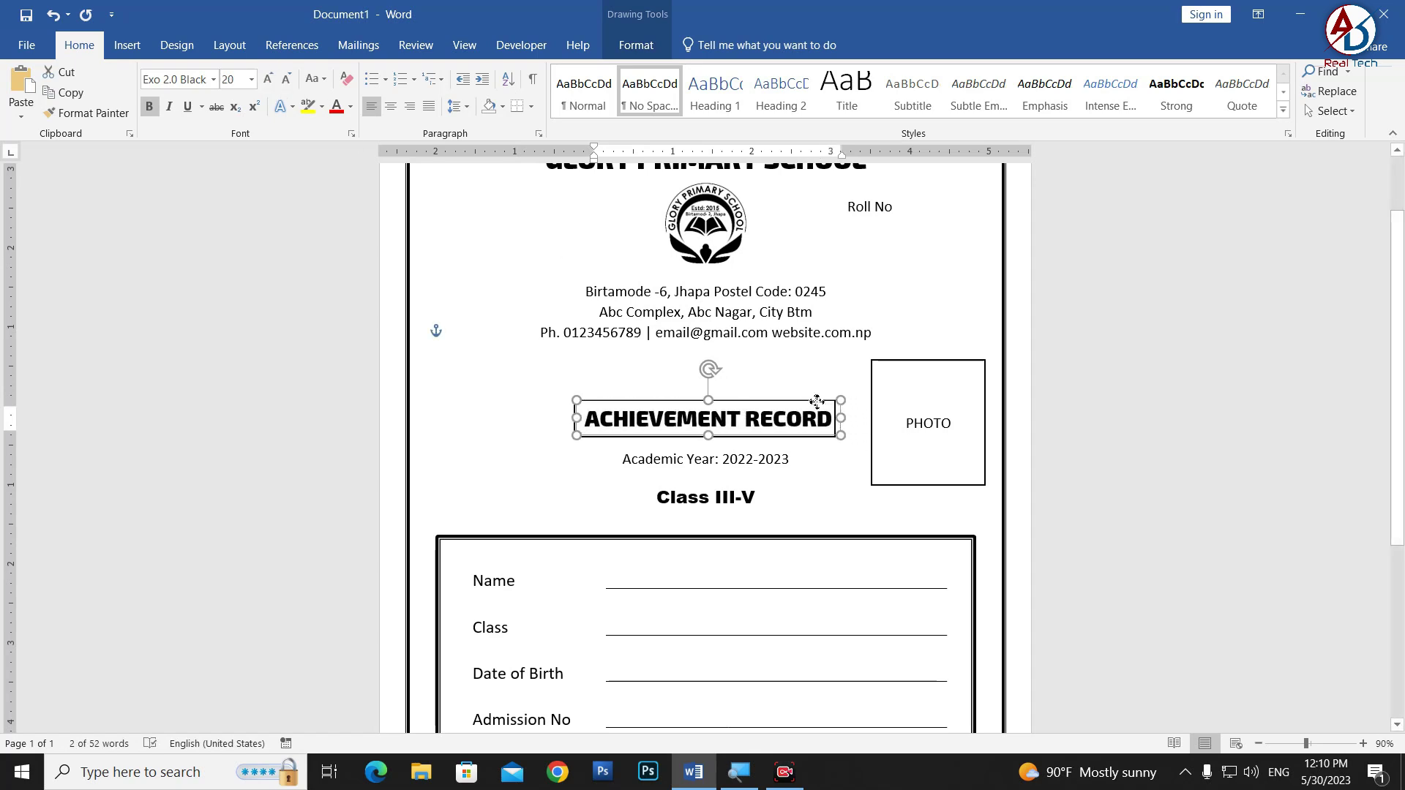
{"action": "left_click_drag", "start_coordinate": [818, 401], "coordinate": [815, 401]}
{"action": "left_click", "coordinate": [799, 503]}
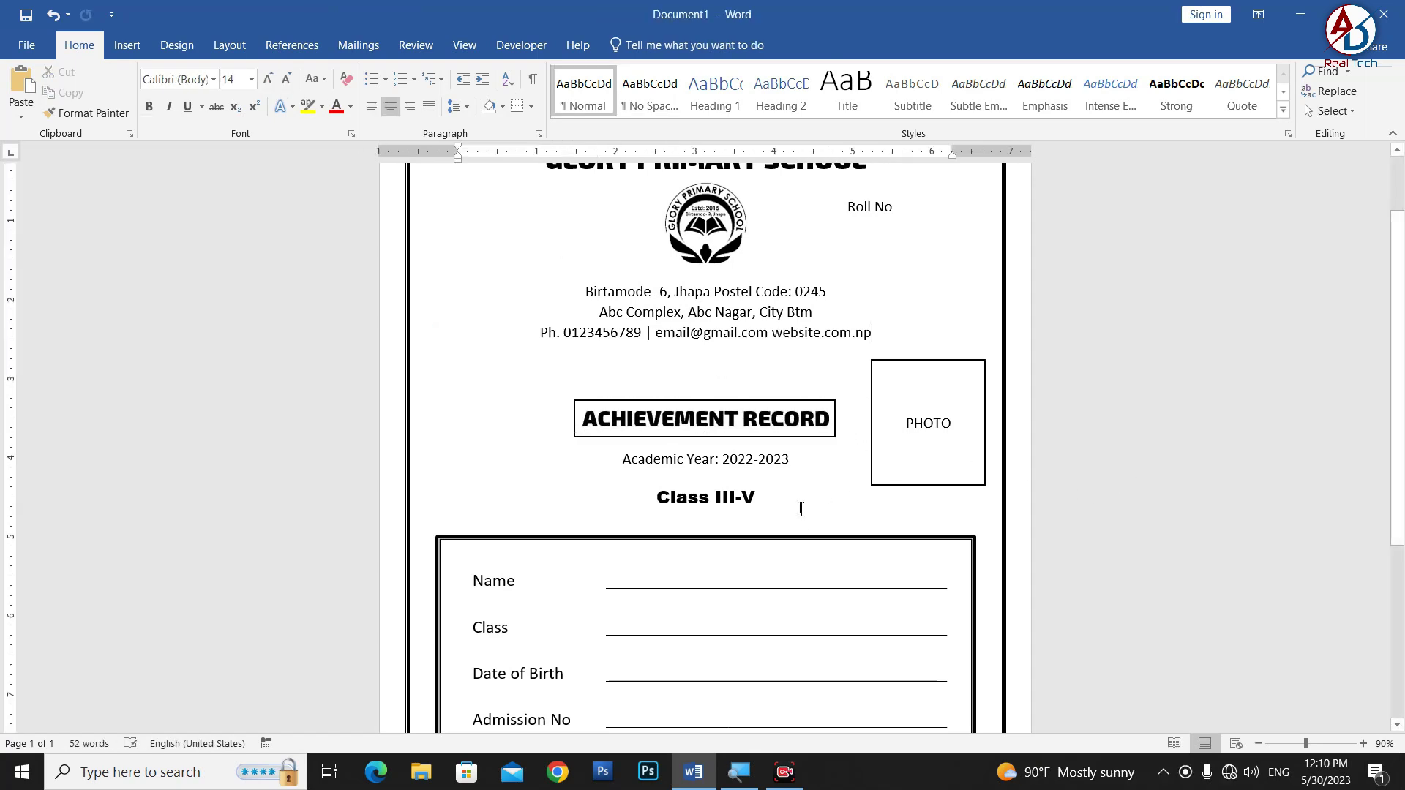
{"action": "scroll", "coordinate": [800, 512], "scroll_direction": "down", "scroll_amount": 4}
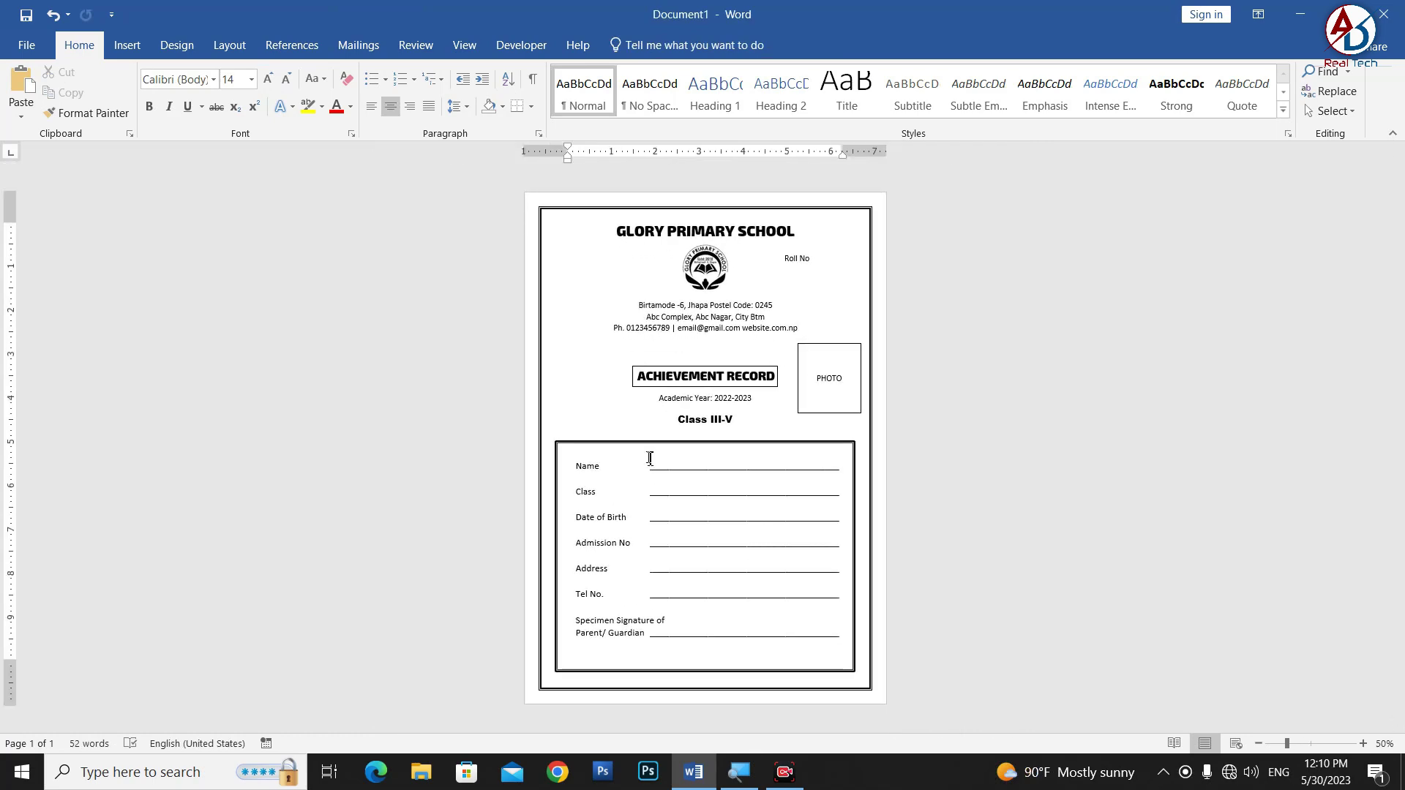